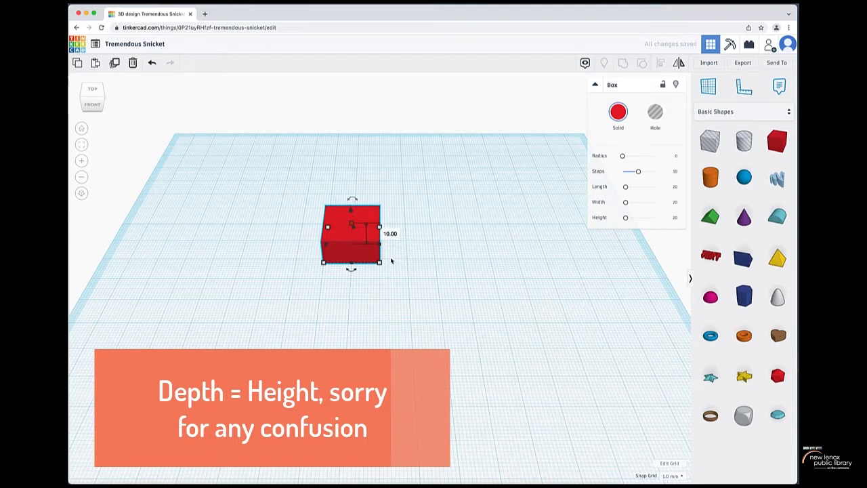
Resize the box to 80 mm by 80 mm and reposition it near the middle of the workplane.
{"action": "left_click", "coordinate": [380, 263]}
{"action": "type", "text": "80"}
{"action": "key", "text": "Tab"}
{"action": "type", "text": "80"}
{"action": "key", "text": "Return"}
{"action": "left_click_drag", "start_coordinate": [463, 269], "coordinate": [435, 265]}
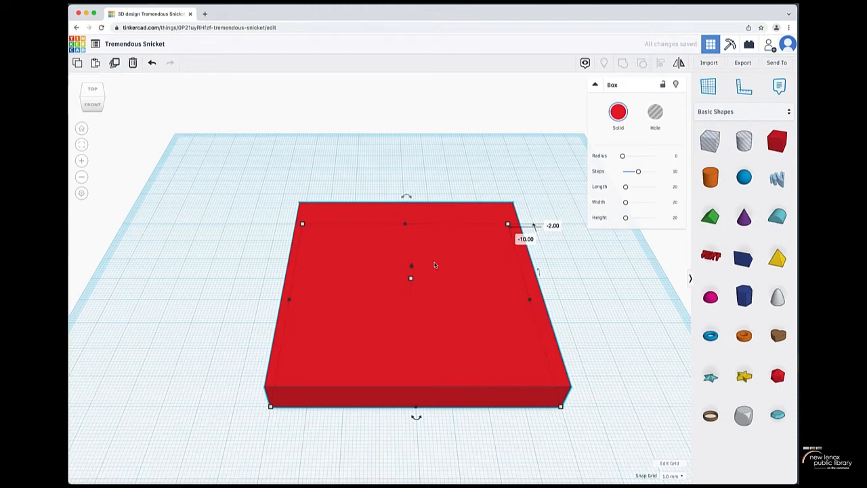
Set the height of the square slab to 8 mm.
{"action": "mouse_move", "coordinate": [429, 275]}
{"action": "right_mouse_down"}
{"action": "mouse_move", "coordinate": [428, 249]}
{"action": "mouse_move", "coordinate": [427, 269]}
{"action": "right_mouse_up"}
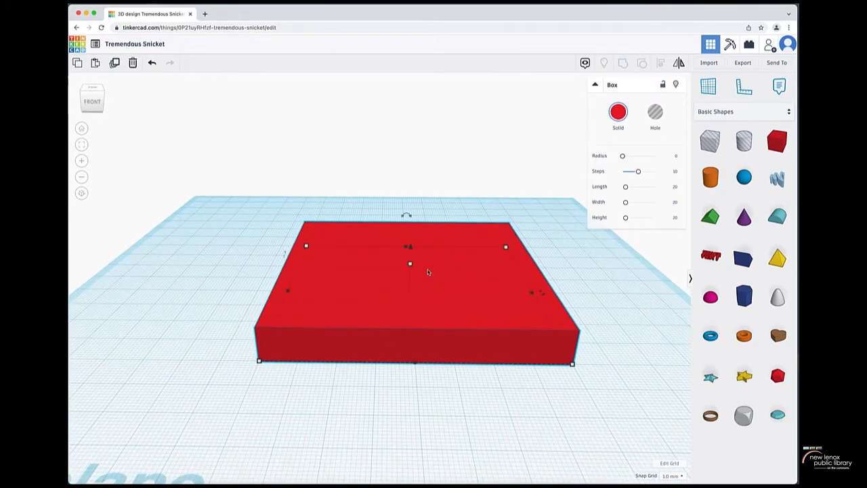
{"action": "mouse_move", "coordinate": [409, 264]}
{"action": "left_click", "coordinate": [448, 278]}
{"action": "type", "text": "8"}
{"action": "key", "text": "Return"}
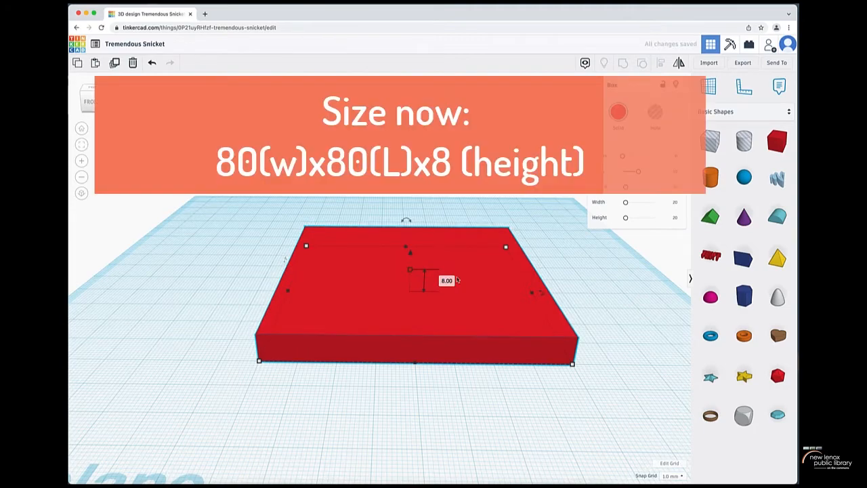
Place a new box in front of the slab and resize it into a strip 2 mm wide and 80 mm long.
{"action": "scroll", "coordinate": [574, 365], "scroll_direction": "down", "scroll_amount": 3}
{"action": "scroll", "coordinate": [573, 368], "scroll_direction": "down", "scroll_amount": 1}
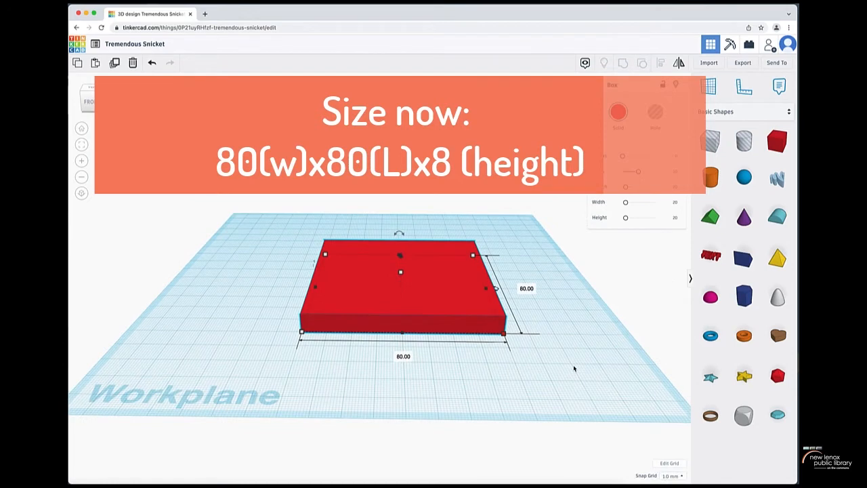
{"action": "right_click_drag", "start_coordinate": [555, 355], "coordinate": [555, 364]}
{"action": "mouse_move", "coordinate": [399, 276]}
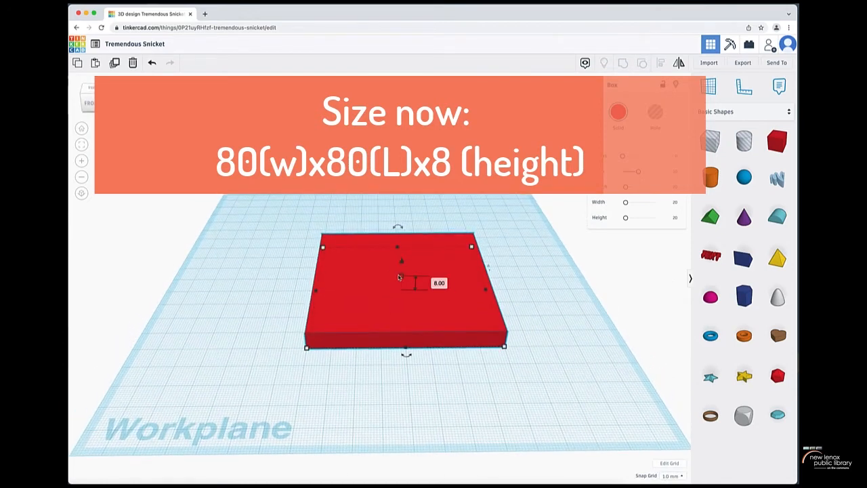
{"action": "right_click_drag", "start_coordinate": [471, 282], "coordinate": [470, 290]}
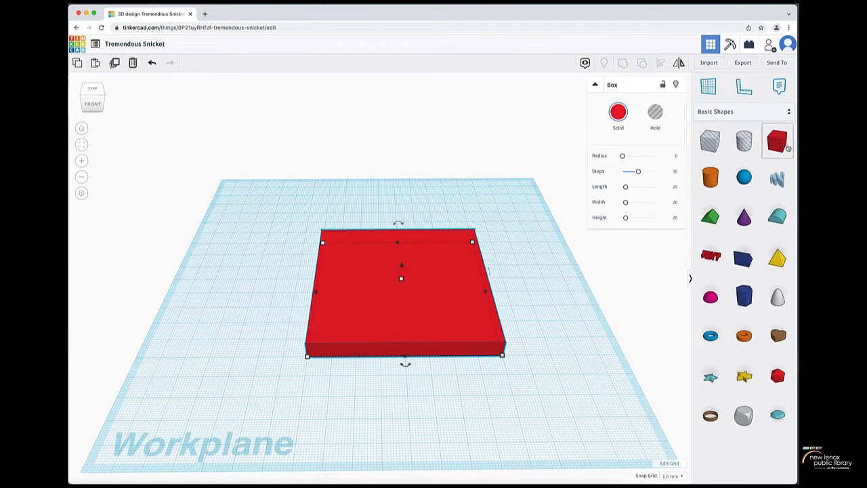
{"action": "left_click_drag", "start_coordinate": [782, 142], "coordinate": [379, 392]}
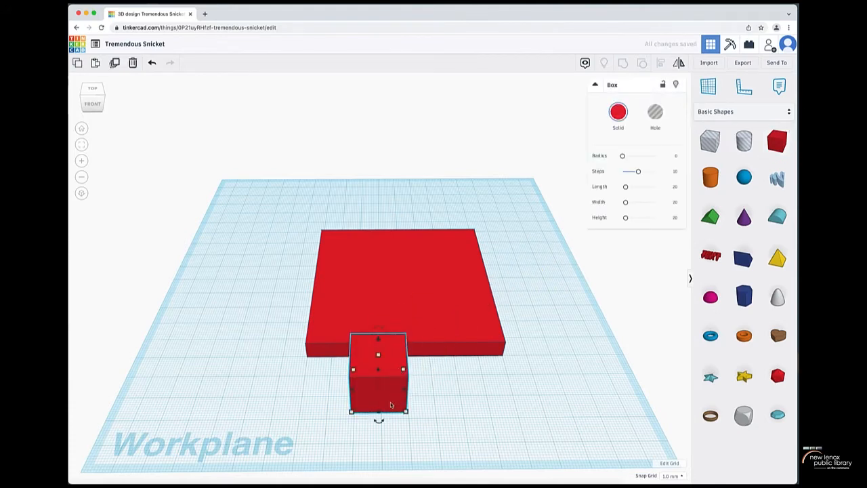
{"action": "left_click", "coordinate": [443, 388]}
{"action": "type", "text": "2"}
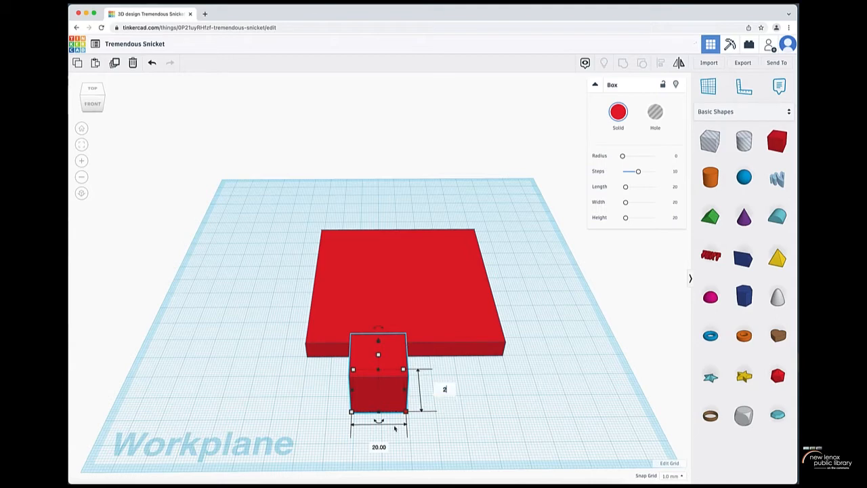
{"action": "key", "text": "Tab"}
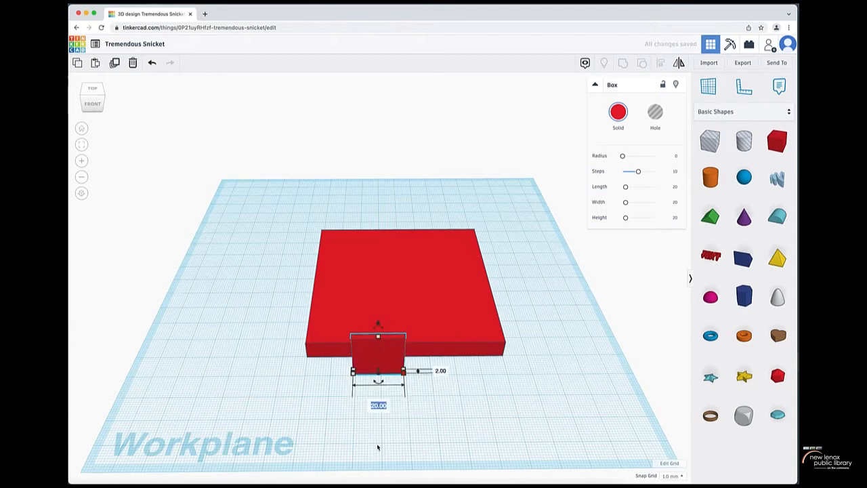
{"action": "type", "text": "2"}
{"action": "key", "text": "Return"}
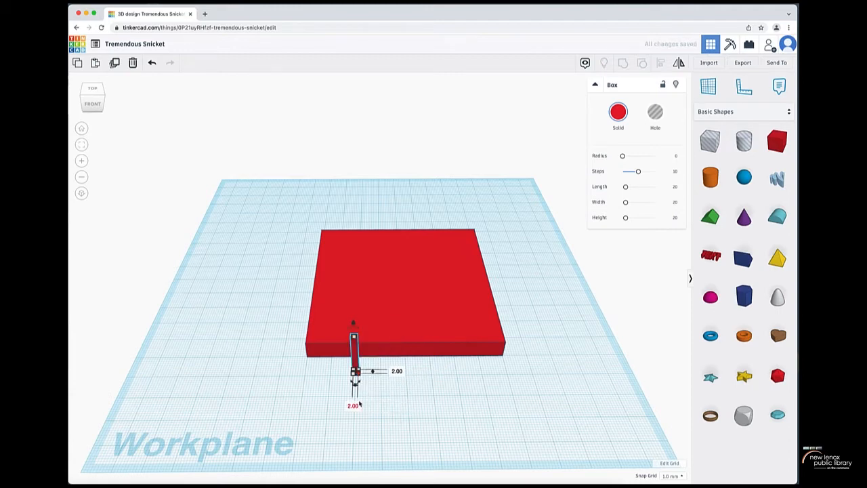
{"action": "left_click", "coordinate": [396, 371]}
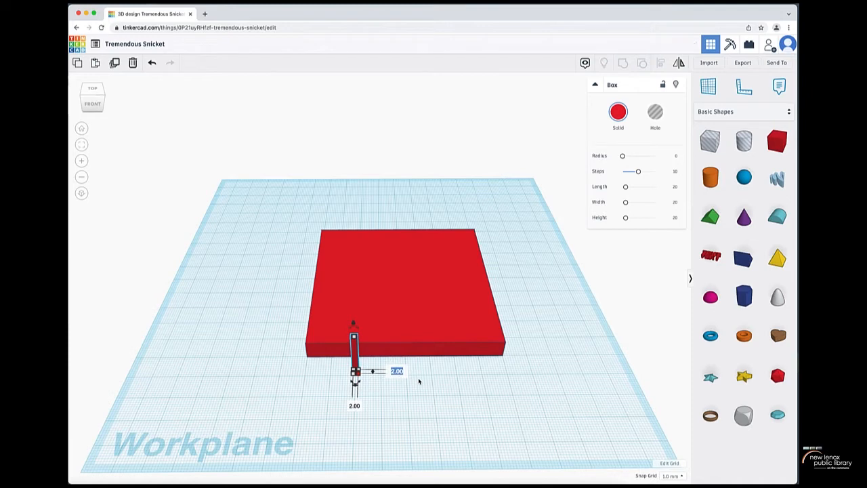
{"action": "type", "text": "80"}
{"action": "key", "text": "Return"}
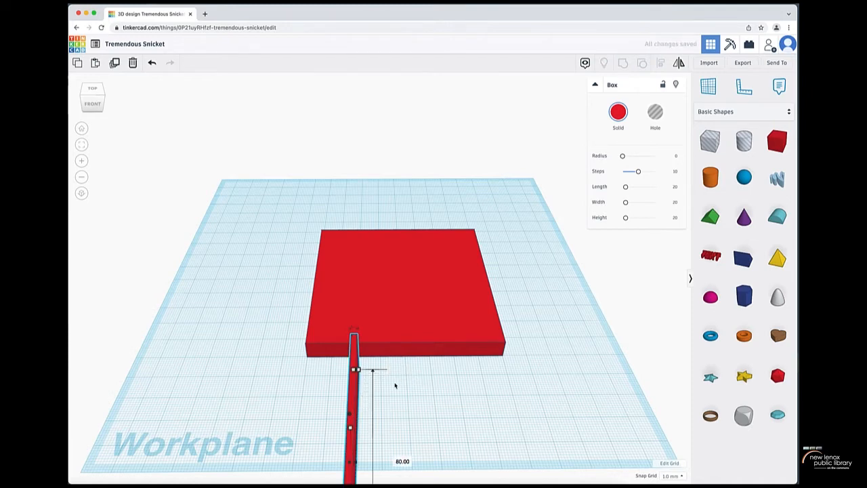
Move the thin strip back over the left part of the slab so it spans the slab from front to back.
{"action": "key", "text": "Up"}
{"action": "key", "text": "Up"}
{"action": "key", "text": "Up"}
{"action": "key", "text": "Up"}
{"action": "key", "text": "Up"}
{"action": "key", "text": "Up"}
{"action": "key", "text": "Up"}
{"action": "key", "text": "Up"}
{"action": "key", "text": "Up"}
{"action": "key", "text": "Up"}
{"action": "key", "text": "Up"}
{"action": "key", "text": "Up"}
{"action": "key", "text": "Up"}
{"action": "key", "text": "Up"}
{"action": "key", "text": "Up"}
{"action": "key", "text": "Up"}
{"action": "key", "text": "Up"}
{"action": "key", "text": "Up"}
{"action": "key", "text": "Up"}
{"action": "key", "text": "Up"}
{"action": "key", "text": "Up"}
{"action": "key", "text": "Up"}
{"action": "key", "text": "Up"}
{"action": "key", "text": "Up"}
{"action": "key", "text": "Up"}
{"action": "key", "text": "Up"}
{"action": "key", "text": "Up"}
{"action": "key", "text": "Up"}
{"action": "key", "text": "Up"}
{"action": "key", "text": "Up"}
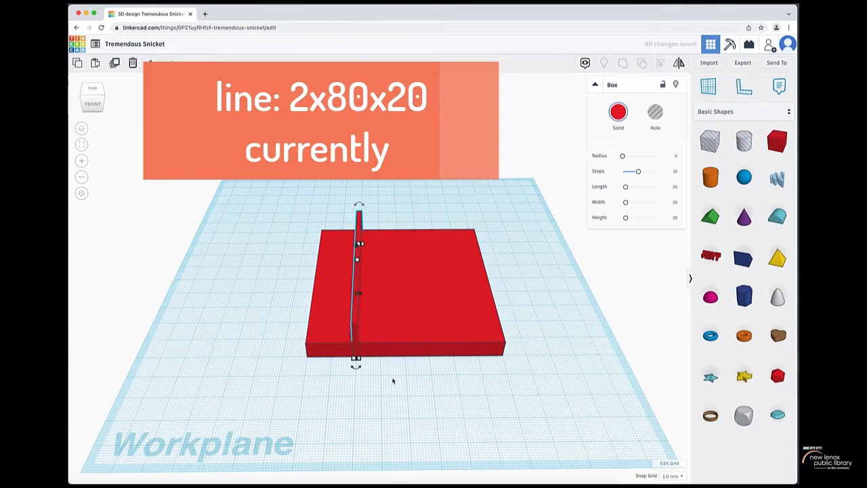
Shift the thin strip slightly toward the front edge of the slab.
{"action": "left_click", "coordinate": [404, 337]}
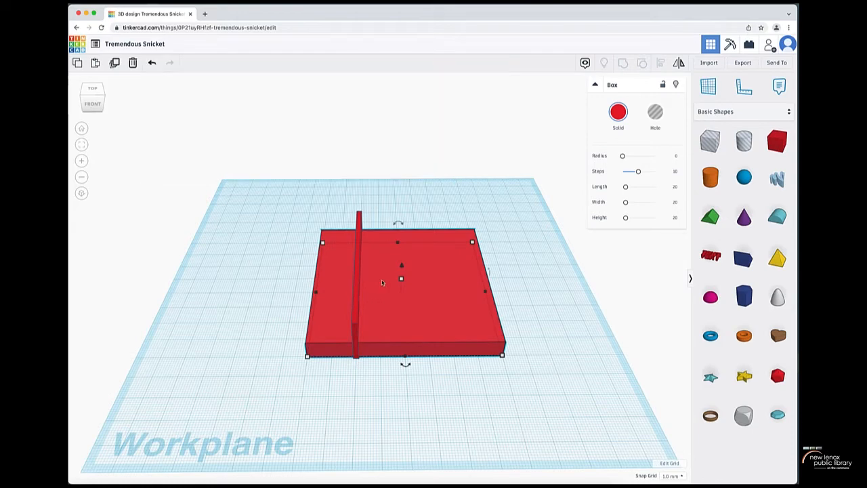
{"action": "left_click", "coordinate": [357, 287]}
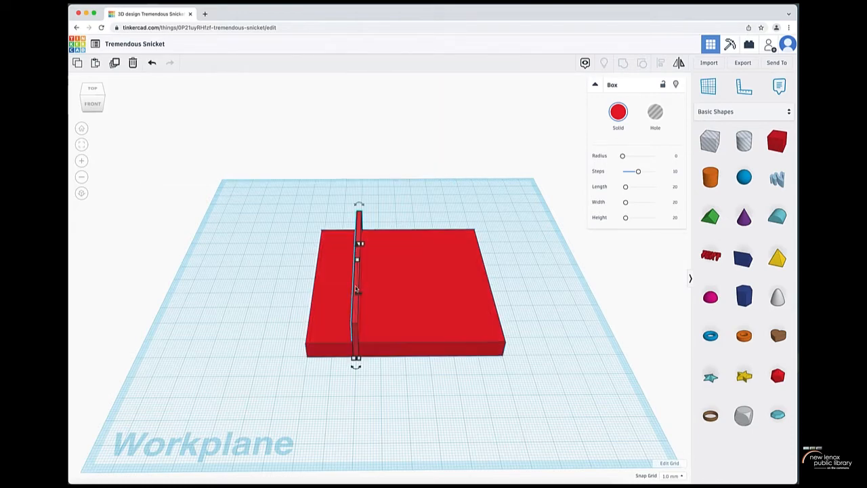
{"action": "mouse_move", "coordinate": [357, 289]}
{"action": "left_mouse_down"}
{"action": "mouse_move", "coordinate": [386, 290]}
{"action": "mouse_move", "coordinate": [354, 290]}
{"action": "left_mouse_up"}
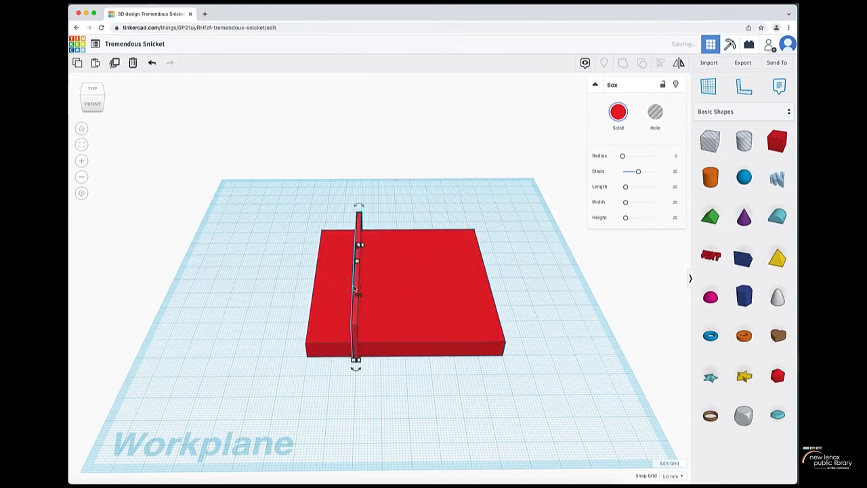
{"action": "key", "text": "ctrl+z"}
{"action": "key", "text": "ctrl+y"}
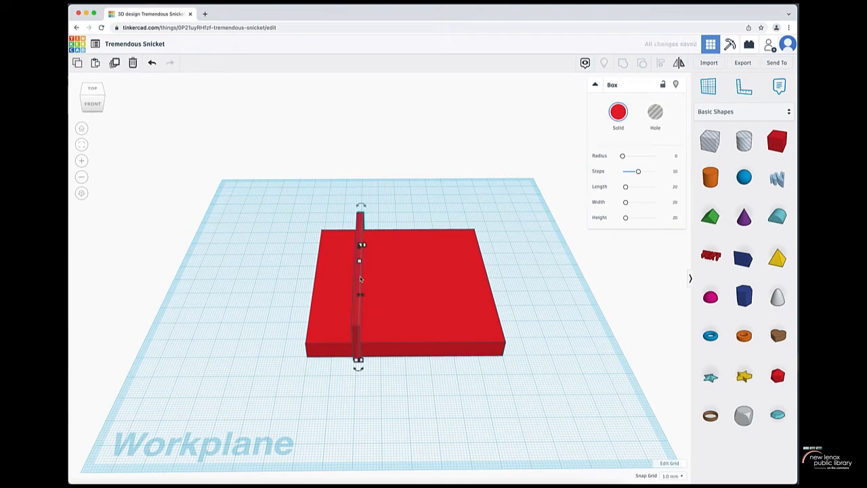
Duplicate the thin strip and move the copy right, about two thirds of the way across the slab.
{"action": "key", "text": "ctrl+d"}
{"action": "key", "text": "Right"}
{"action": "key", "text": "Right"}
{"action": "key", "text": "Right"}
{"action": "key", "text": "Right"}
{"action": "key", "text": "Right"}
{"action": "key", "text": "Right"}
{"action": "key", "text": "Right"}
{"action": "key", "text": "Right"}
{"action": "key", "text": "Right"}
{"action": "key", "text": "Right"}
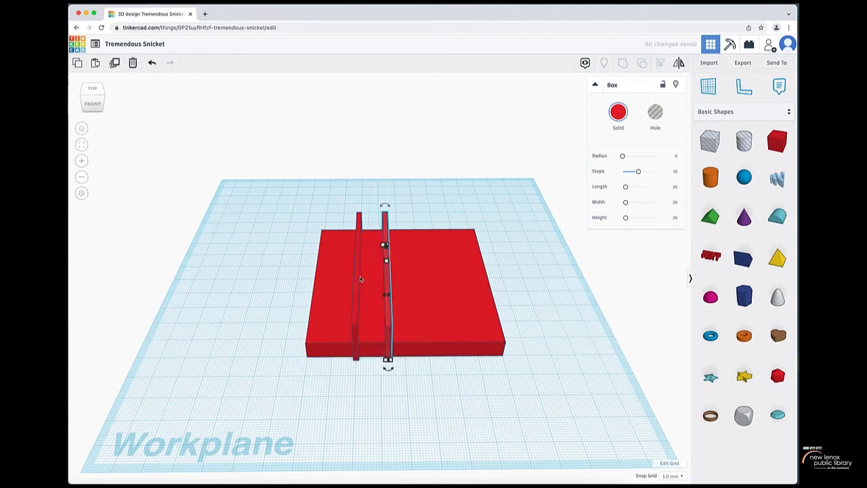
{"action": "key", "text": "Right"}
{"action": "key", "text": "Right"}
{"action": "key", "text": "Right"}
{"action": "key", "text": "Right"}
{"action": "key", "text": "Right"}
{"action": "key", "text": "Right"}
{"action": "key", "text": "Right"}
{"action": "key", "text": "Right"}
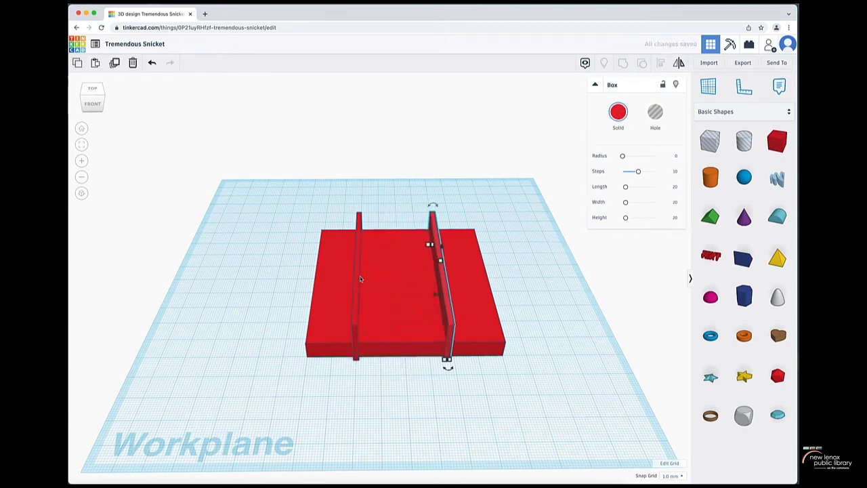
{"action": "key", "text": "Right"}
{"action": "key", "text": "Right"}
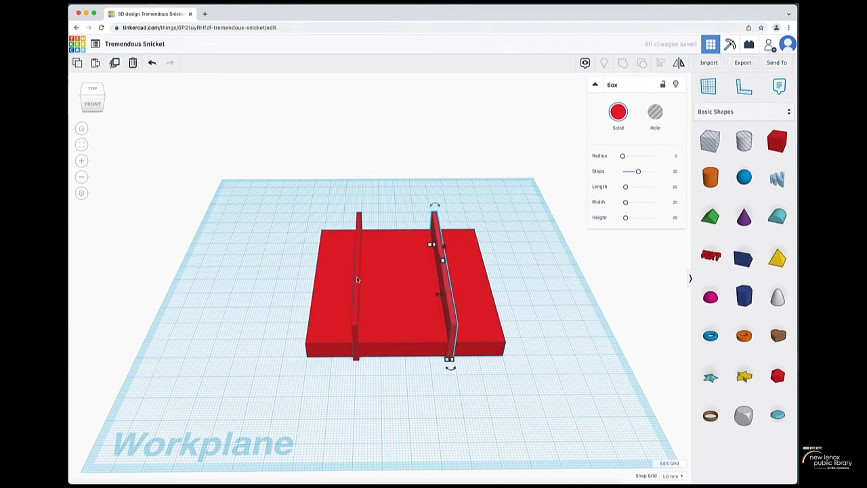
Nudge the left strip a little to the right, toward the centre of the slab.
{"action": "left_click", "coordinate": [357, 280]}
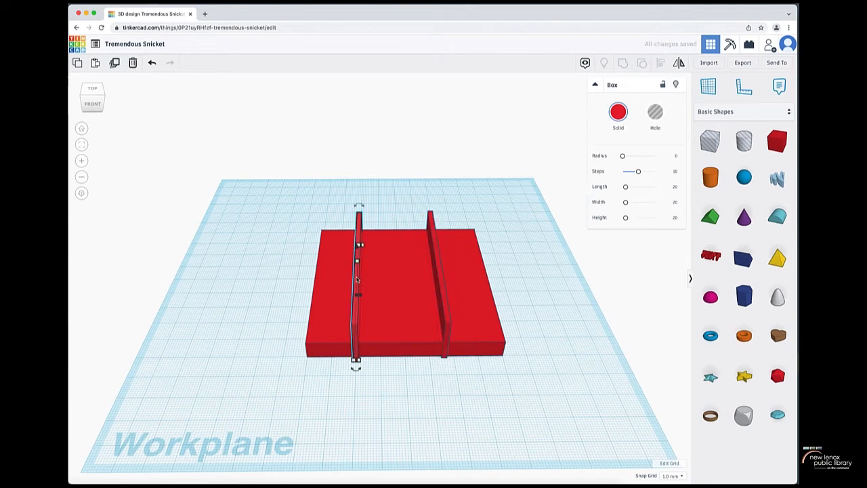
{"action": "key", "text": "Right"}
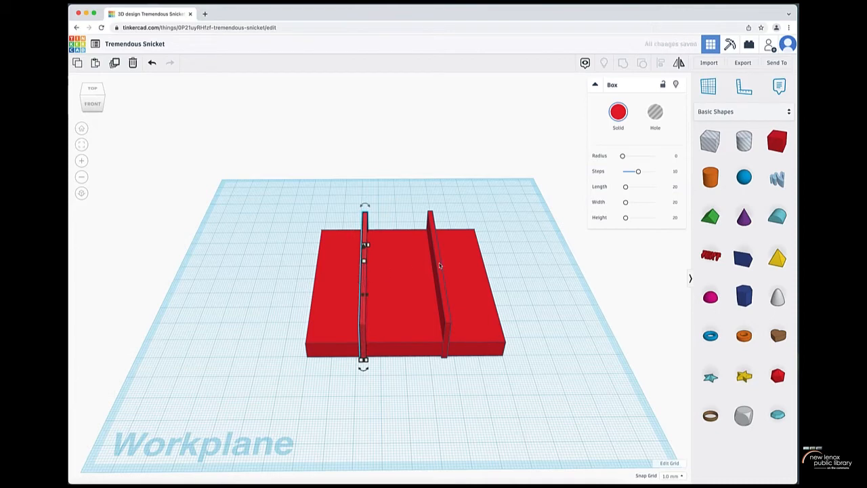
{"action": "key", "text": "Right"}
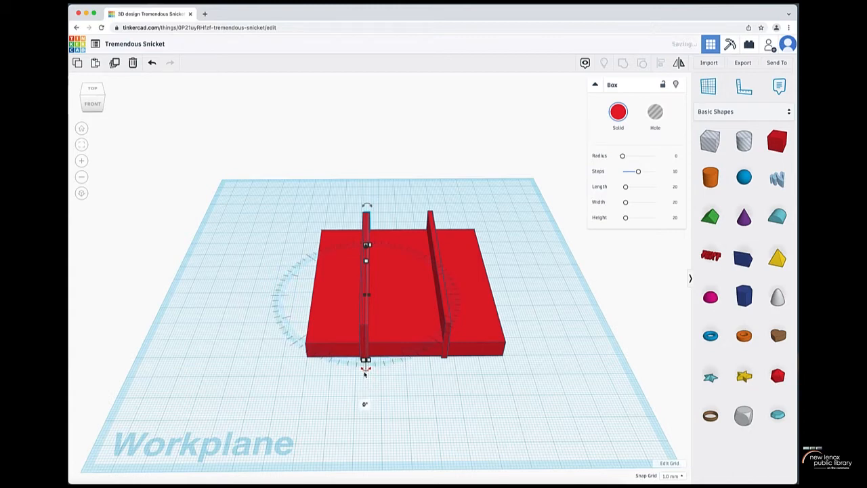
Rotate a copy of the left strip 90° on the workplane so it runs crosswise over the slab.
{"action": "left_click", "coordinate": [364, 405]}
{"action": "type", "text": "90"}
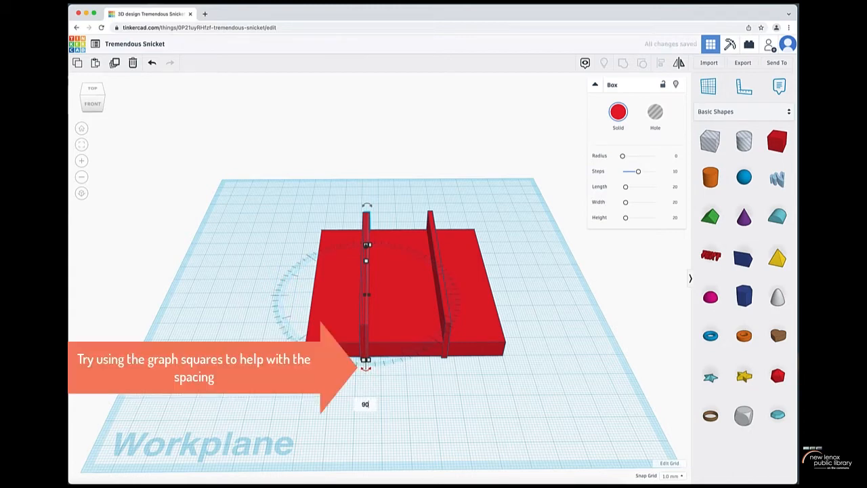
{"action": "key", "text": "Return"}
Move the crosswise strip back and to the right so it spans the slab's full width about a third from the back edge.
{"action": "right_click_drag", "start_coordinate": [524, 311], "coordinate": [474, 316]}
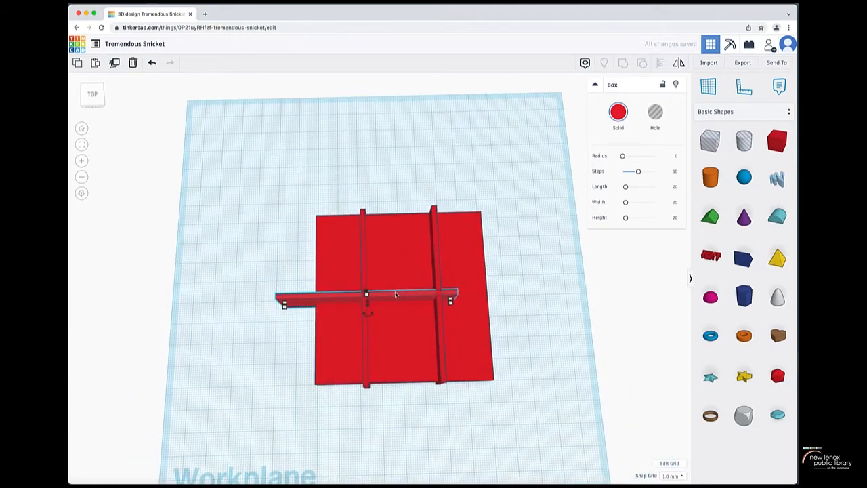
{"action": "left_click", "coordinate": [92, 94]}
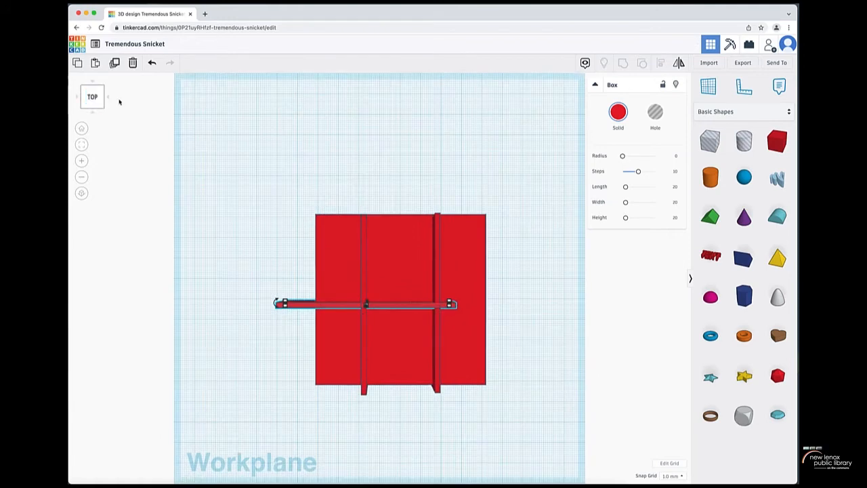
{"action": "key", "text": "Up"}
{"action": "key", "text": "Up"}
{"action": "key", "text": "Up"}
{"action": "key", "text": "Up"}
{"action": "key", "text": "Up"}
{"action": "key", "text": "Up"}
{"action": "key", "text": "Up"}
{"action": "key", "text": "Up"}
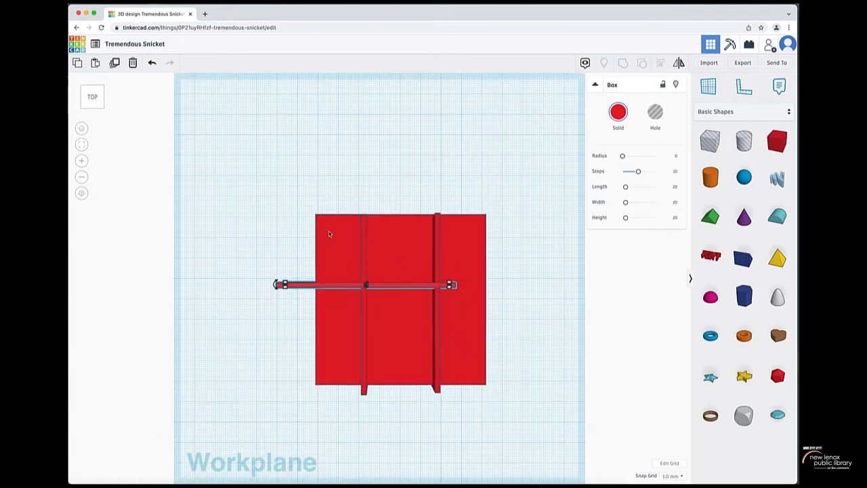
{"action": "key", "text": "Up"}
{"action": "key", "text": "Up"}
{"action": "key", "text": "Up"}
{"action": "key", "text": "Up"}
{"action": "key", "text": "Right"}
{"action": "key", "text": "Right"}
{"action": "key", "text": "Right"}
{"action": "key", "text": "Right"}
{"action": "key", "text": "Right"}
{"action": "key", "text": "Right"}
{"action": "key", "text": "Right"}
{"action": "key", "text": "Right"}
{"action": "key", "text": "Right"}
{"action": "key", "text": "Right"}
{"action": "key", "text": "Right"}
{"action": "key", "text": "Right"}
{"action": "key", "text": "Right"}
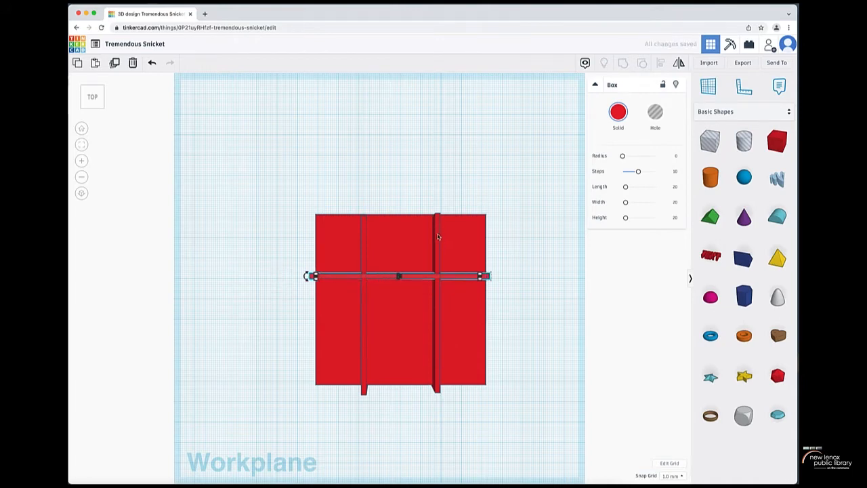
Place a copy of the crosswise strip nearer the slab's front edge to complete a three-by-three grid.
{"action": "key", "text": "shift+Right"}
{"action": "key", "text": "shift+Right"}
{"action": "key", "text": "shift+Right"}
{"action": "key", "text": "Down"}
{"action": "key", "text": "Down"}
{"action": "key", "text": "Down"}
{"action": "key", "text": "Down"}
{"action": "key", "text": "Down"}
{"action": "key", "text": "Down"}
{"action": "key", "text": "Down"}
{"action": "key", "text": "Down"}
{"action": "key", "text": "Down"}
{"action": "key", "text": "Down"}
{"action": "key", "text": "Down"}
{"action": "key", "text": "Down"}
{"action": "key", "text": "Down"}
{"action": "key", "text": "Down"}
{"action": "key", "text": "Down"}
{"action": "key", "text": "Down"}
{"action": "key", "text": "Down"}
{"action": "key", "text": "Down"}
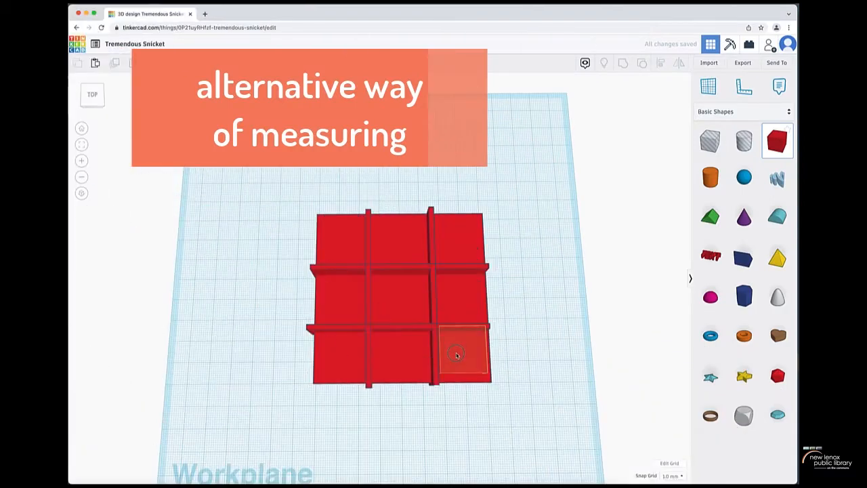
Place a measuring box about 22 mm by 23 mm in the grid's front-right cell and fit it to the cell's edges.
{"action": "left_click", "coordinate": [456, 354]}
{"action": "left_click_drag", "start_coordinate": [486, 380], "coordinate": [480, 383]}
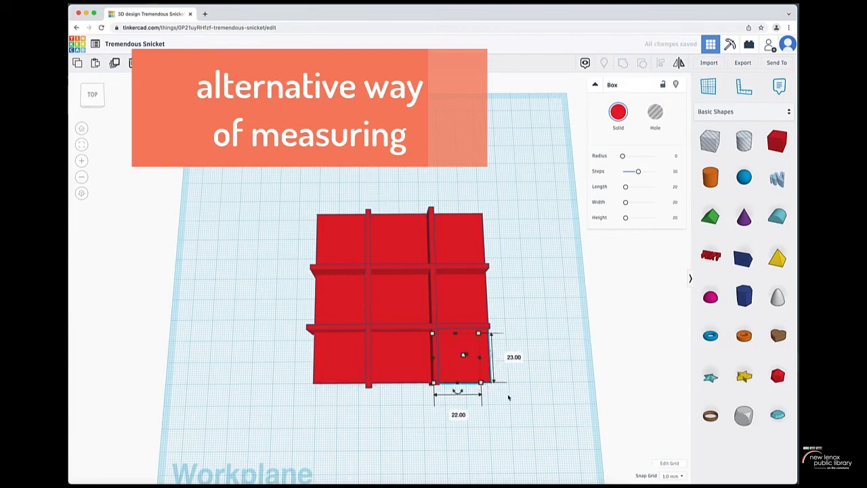
{"action": "right_click_drag", "start_coordinate": [514, 396], "coordinate": [474, 304]}
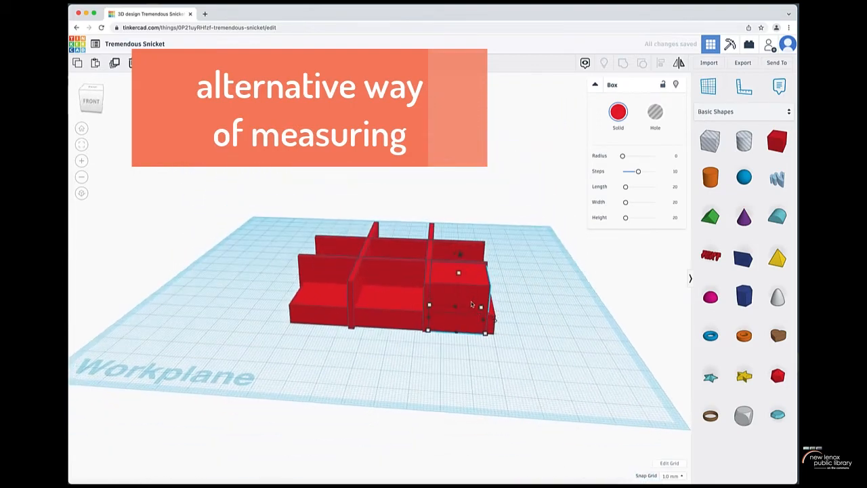
{"action": "left_click", "coordinate": [474, 301]}
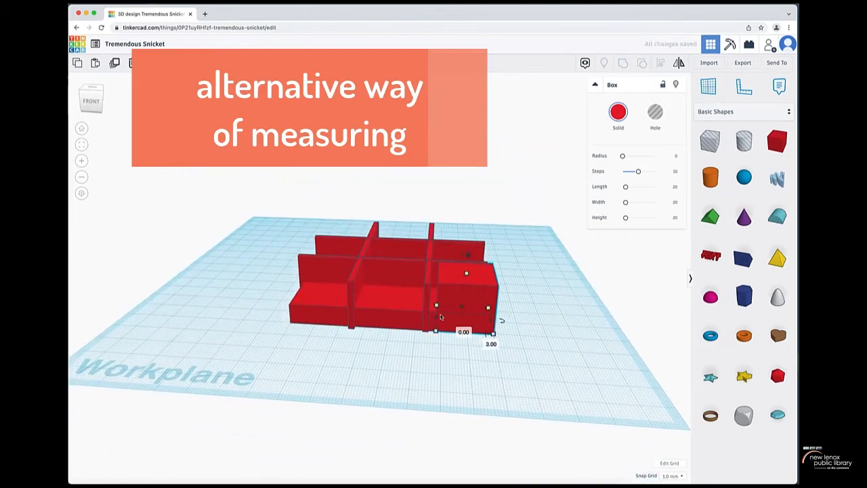
{"action": "left_click_drag", "start_coordinate": [436, 320], "coordinate": [428, 320]}
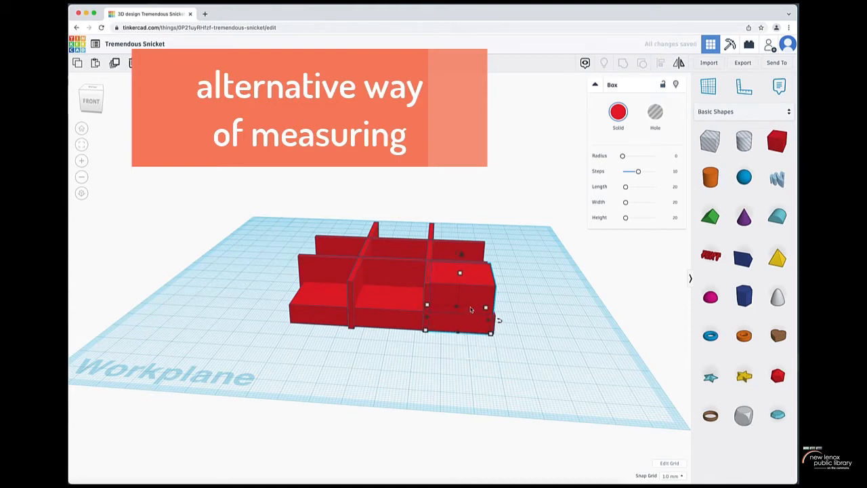
Slide the measuring box from the front-right cell into the front-middle cell to check the spacing between the lengthwise strips.
{"action": "key", "text": "Left"}
{"action": "key", "text": "Left"}
{"action": "key", "text": "Left"}
{"action": "key", "text": "Left"}
{"action": "key", "text": "Left"}
{"action": "key", "text": "Left"}
{"action": "key", "text": "Left"}
{"action": "key", "text": "Left"}
{"action": "key", "text": "Left"}
{"action": "key", "text": "Left"}
{"action": "key", "text": "Left"}
{"action": "key", "text": "Left"}
{"action": "key", "text": "Left"}
{"action": "key", "text": "Left"}
{"action": "key", "text": "Left"}
{"action": "key", "text": "Left"}
{"action": "key", "text": "Left"}
{"action": "key", "text": "Left"}
{"action": "key", "text": "Left"}
{"action": "key", "text": "Left"}
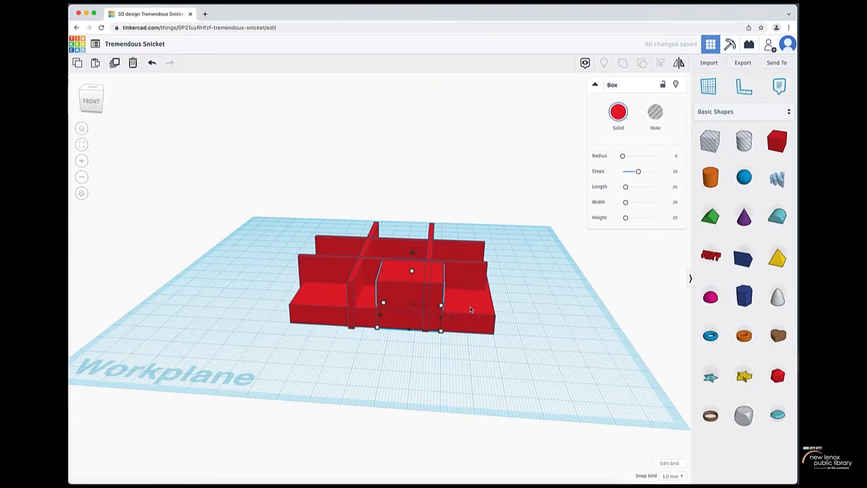
{"action": "key", "text": "Right"}
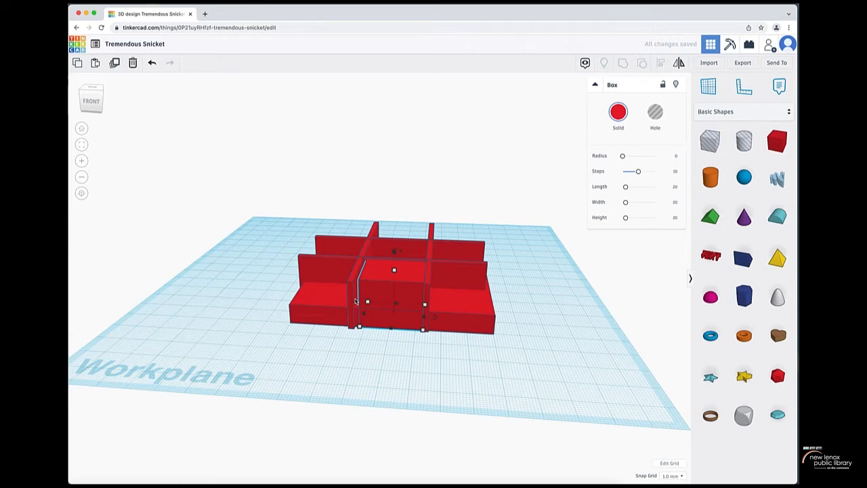
Slide the measuring box into the front-left cell, level with the slab's left edge, to check that cell's width.
{"action": "key", "text": "Left"}
{"action": "key", "text": "Left"}
{"action": "key", "text": "Left"}
{"action": "key", "text": "Left"}
{"action": "key", "text": "Left"}
{"action": "key", "text": "Left"}
{"action": "key", "text": "Left"}
{"action": "key", "text": "Left"}
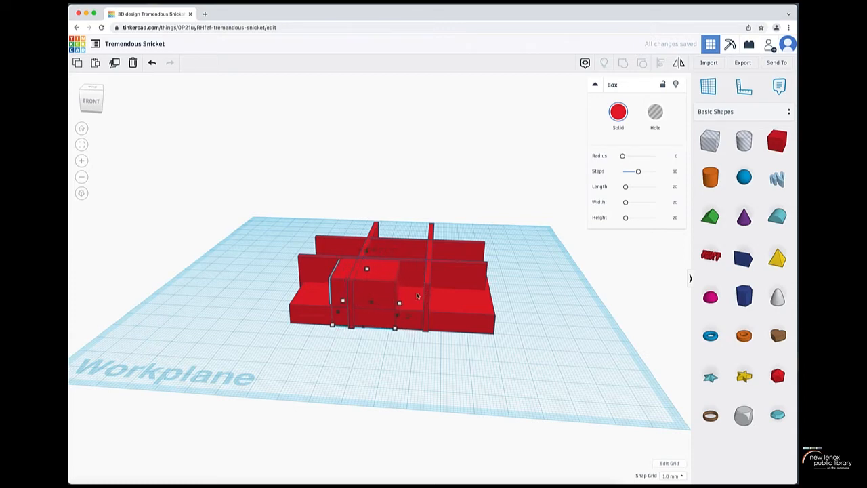
{"action": "key", "text": "Left"}
{"action": "key", "text": "Left"}
{"action": "key", "text": "Left"}
{"action": "key", "text": "Left"}
{"action": "key", "text": "Left"}
{"action": "key", "text": "Left"}
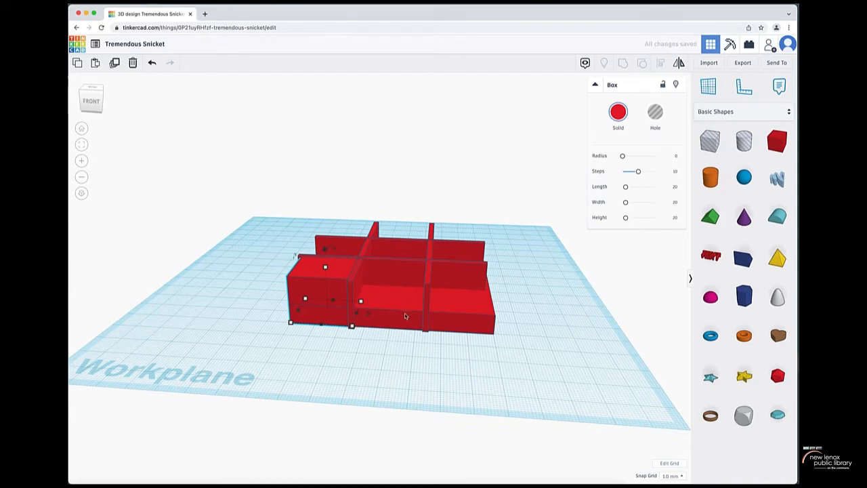
Shift the left lengthwise strip slightly to the right so its side meets the measuring box in the front-left cell.
{"action": "left_click", "coordinate": [81, 144]}
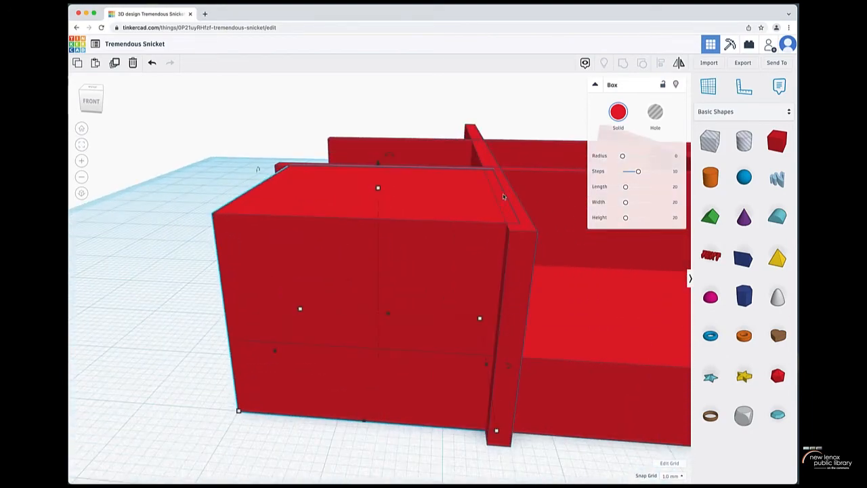
{"action": "scroll", "coordinate": [473, 277], "scroll_direction": "down", "scroll_amount": 5}
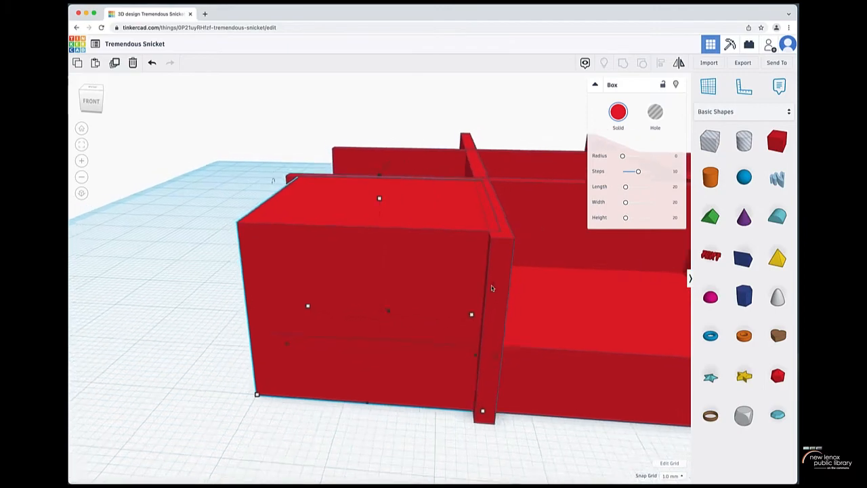
{"action": "left_click", "coordinate": [466, 280]}
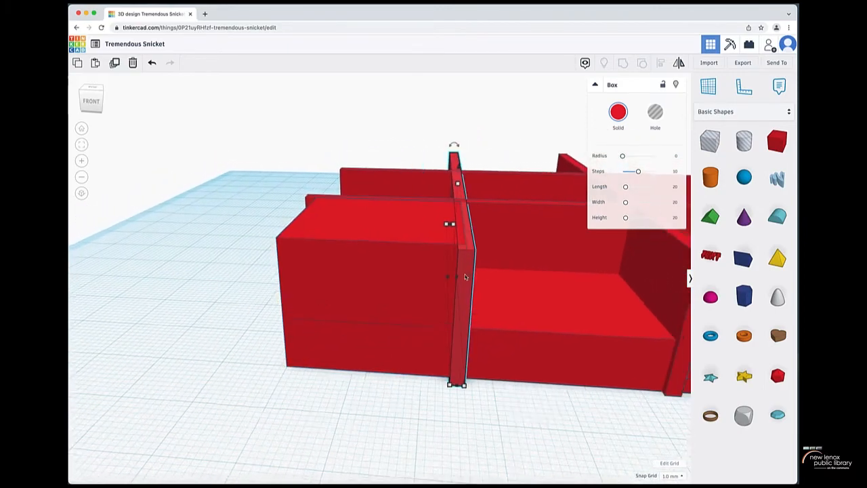
{"action": "scroll", "coordinate": [465, 276], "scroll_direction": "down", "scroll_amount": 3}
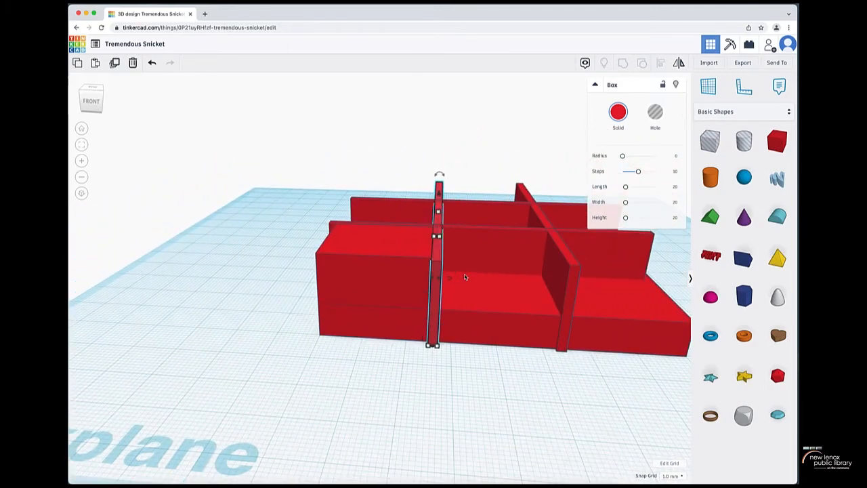
Move the measuring box back into the front-middle cell to recheck the gap between the two lengthwise strips.
{"action": "left_click", "coordinate": [397, 275]}
{"action": "key", "text": "Right"}
{"action": "key", "text": "Right"}
{"action": "key", "text": "Right"}
{"action": "key", "text": "Right"}
{"action": "key", "text": "Right"}
{"action": "key", "text": "Right"}
{"action": "key", "text": "Right"}
{"action": "key", "text": "Right"}
{"action": "key", "text": "Right"}
{"action": "key", "text": "Right"}
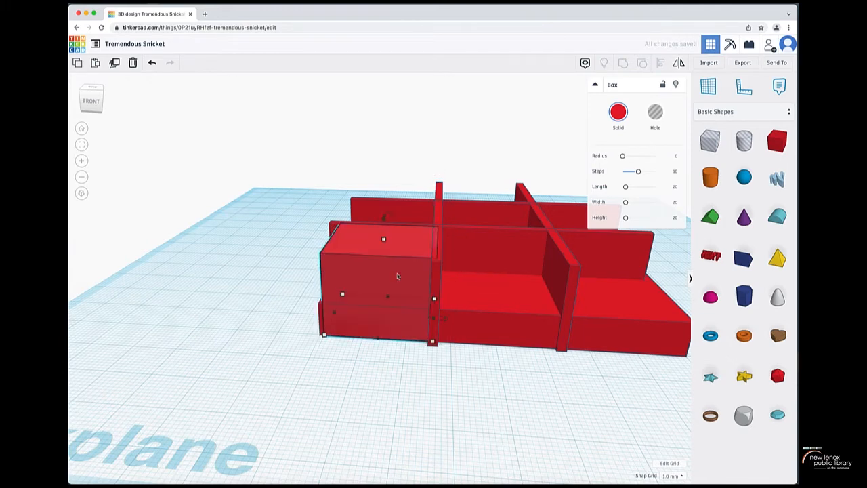
{"action": "key", "text": "Right"}
{"action": "key", "text": "Right"}
{"action": "key", "text": "Right"}
{"action": "key", "text": "Right"}
{"action": "key", "text": "Right"}
{"action": "key", "text": "Right"}
{"action": "key", "text": "Right"}
{"action": "key", "text": "Right"}
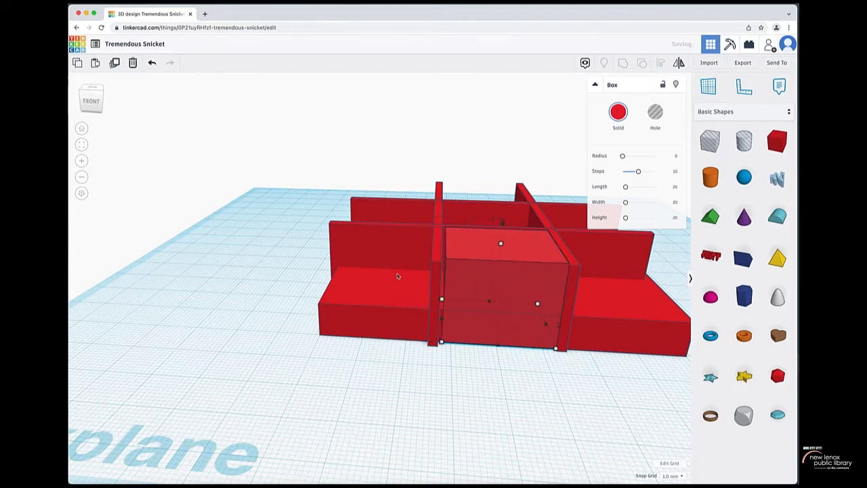
Move the measuring box past the right lengthwise strip into the front-right cell to recheck its width.
{"action": "scroll", "coordinate": [396, 273], "scroll_direction": "down", "scroll_amount": 3}
{"action": "key", "text": "Right"}
{"action": "key", "text": "Right"}
{"action": "key", "text": "Right"}
{"action": "key", "text": "Right"}
{"action": "key", "text": "Right"}
{"action": "key", "text": "Right"}
{"action": "key", "text": "Right"}
{"action": "key", "text": "Right"}
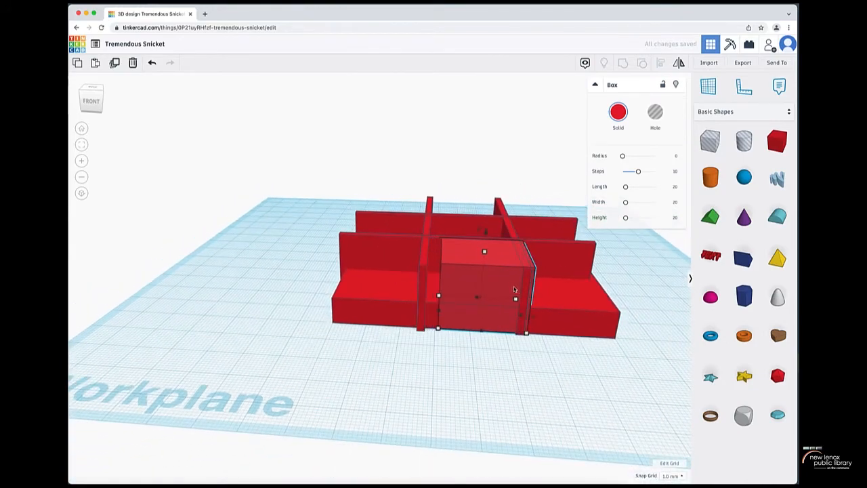
{"action": "key", "text": "Right"}
{"action": "key", "text": "Right"}
{"action": "key", "text": "Right"}
{"action": "key", "text": "Right"}
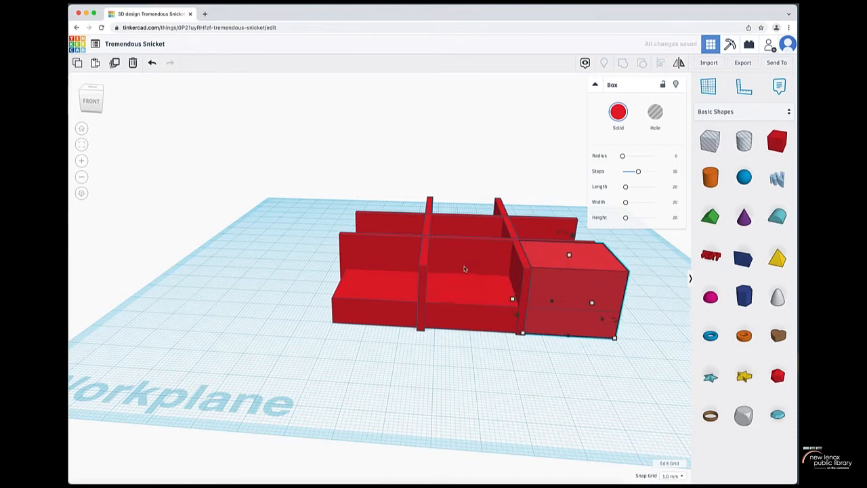
Delete the measuring box from the front-right cell.
{"action": "right_click_drag", "start_coordinate": [463, 269], "coordinate": [463, 342]}
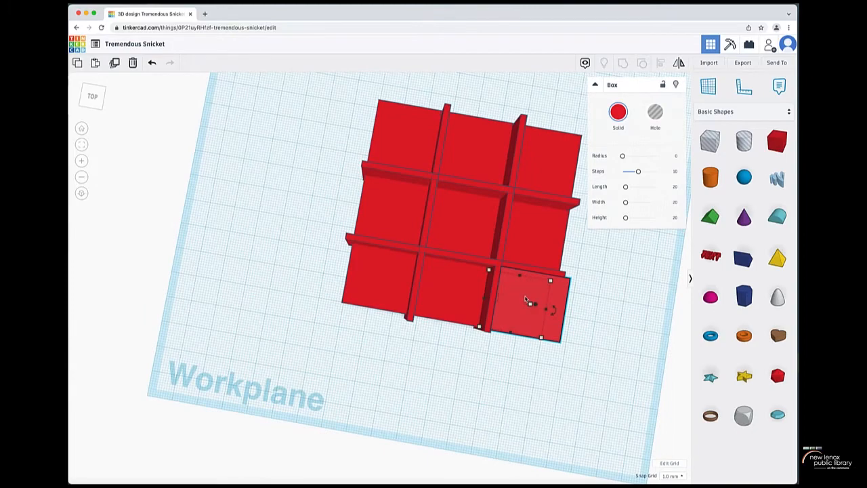
{"action": "key", "text": "Delete"}
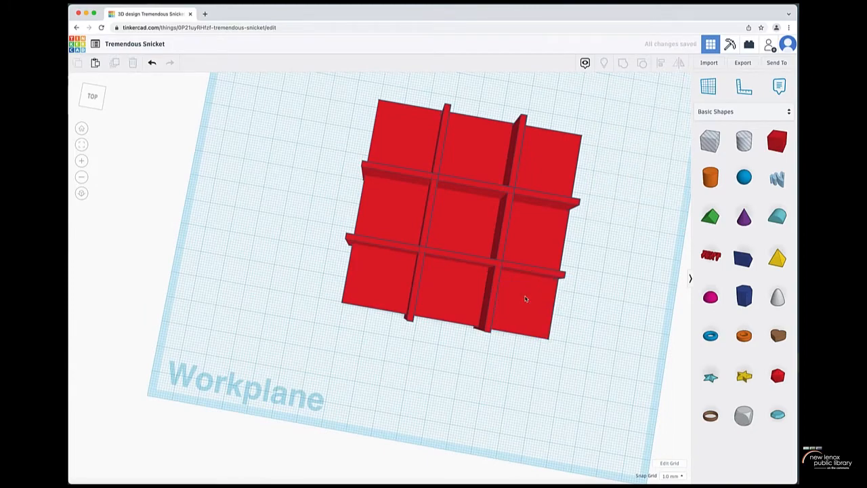
{"action": "mouse_move", "coordinate": [523, 298]}
{"action": "right_mouse_down"}
{"action": "mouse_move", "coordinate": [515, 304]}
{"action": "mouse_move", "coordinate": [537, 228]}
{"action": "mouse_move", "coordinate": [507, 192]}
{"action": "mouse_move", "coordinate": [527, 300]}
{"action": "right_mouse_up"}
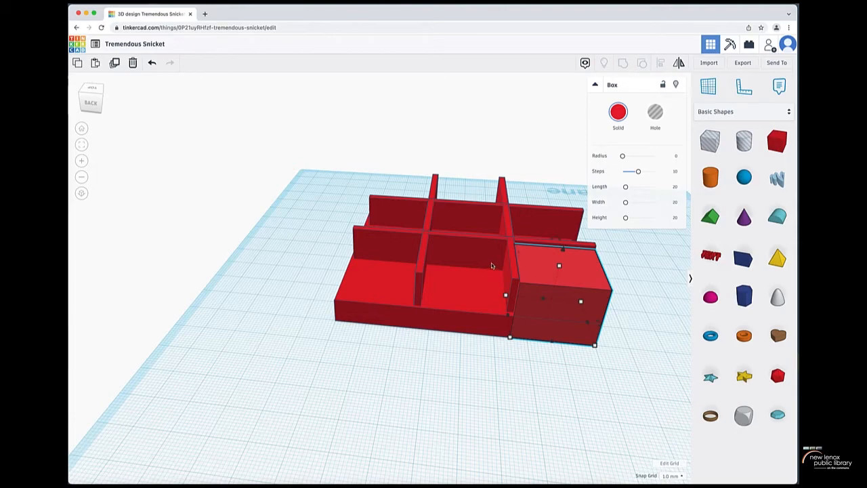
Undo the last sideways shift of the crosswise strip nearer the slab's front edge.
{"action": "left_click", "coordinate": [90, 88]}
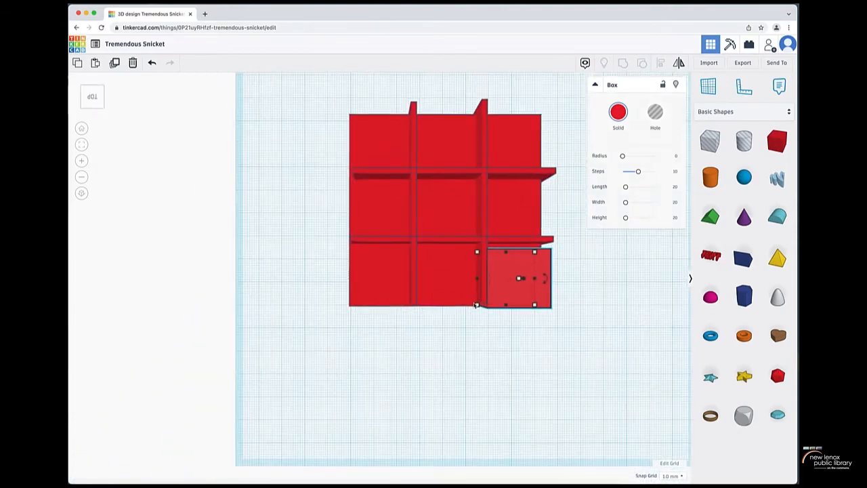
{"action": "left_click", "coordinate": [552, 173]}
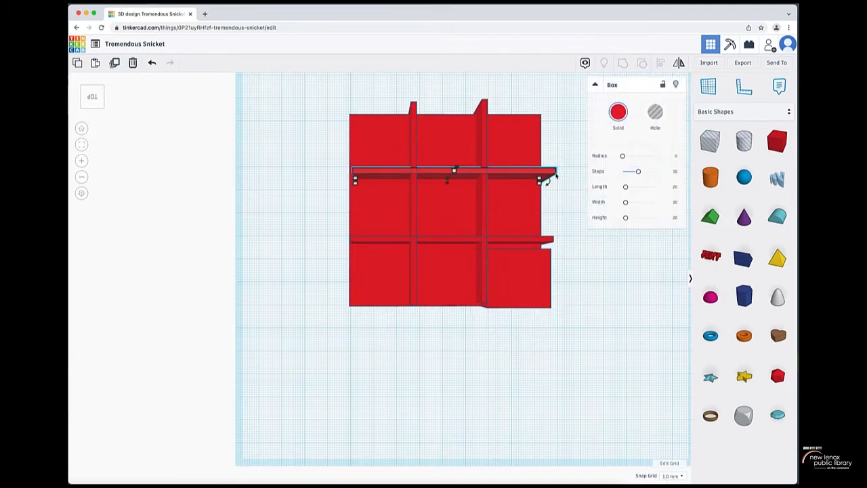
{"action": "key", "text": "ctrl+z"}
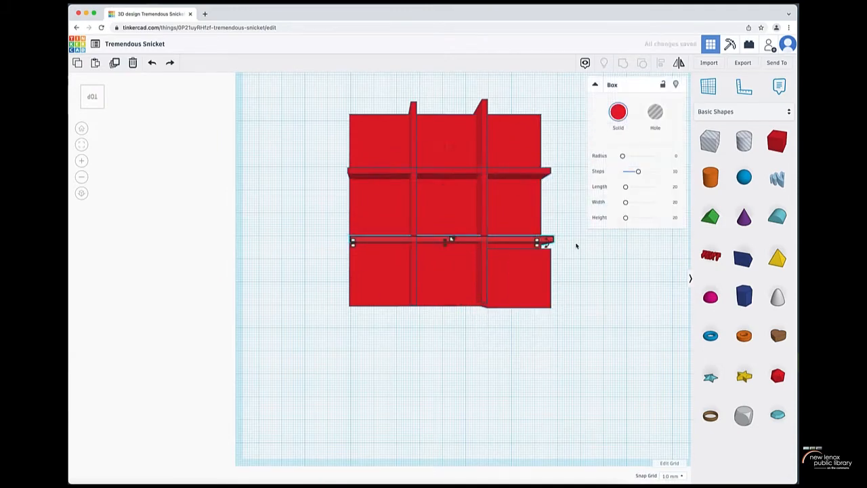
{"action": "left_click", "coordinate": [574, 247]}
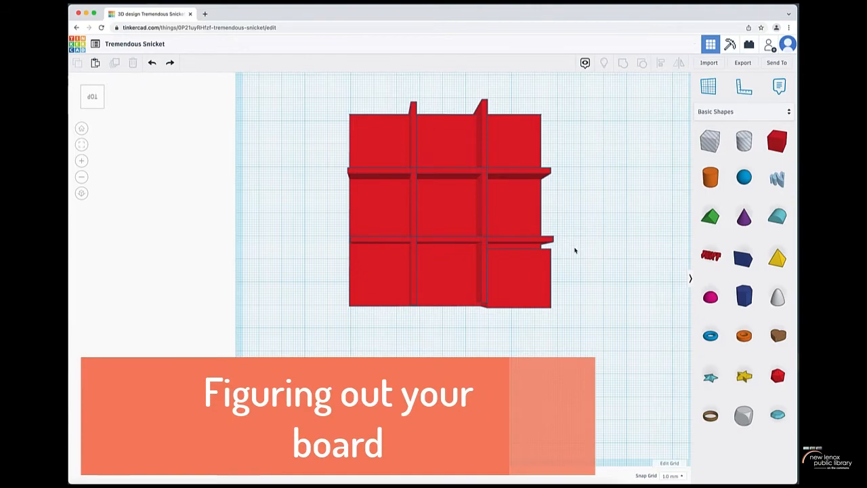
Align the crosswise strip nearer the back edge with the slab's sides and delete the measuring box from the back-left cell.
{"action": "right_click_drag", "start_coordinate": [576, 250], "coordinate": [475, 256]}
{"action": "left_click", "coordinate": [472, 248]}
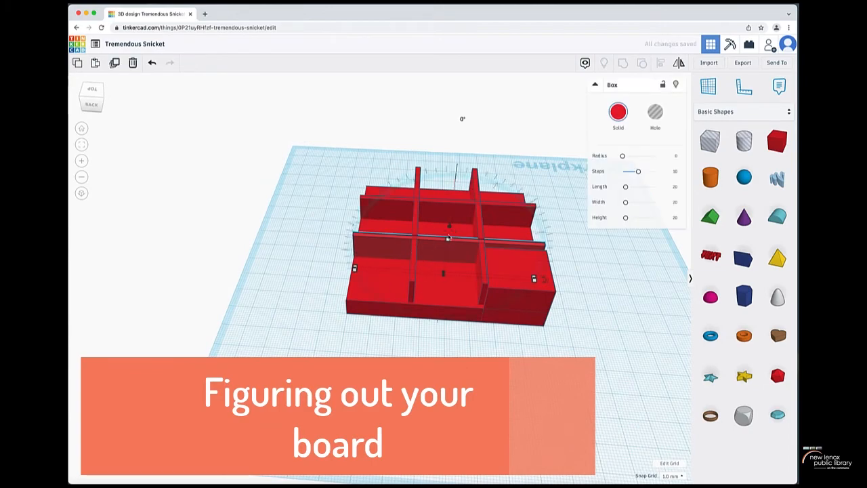
{"action": "right_click_drag", "start_coordinate": [421, 244], "coordinate": [516, 305]}
{"action": "left_click", "coordinate": [516, 304]}
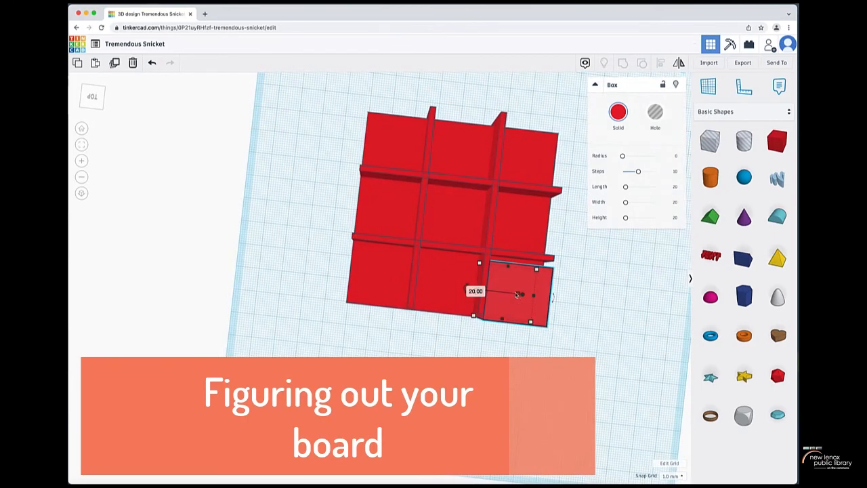
{"action": "key", "text": "Delete"}
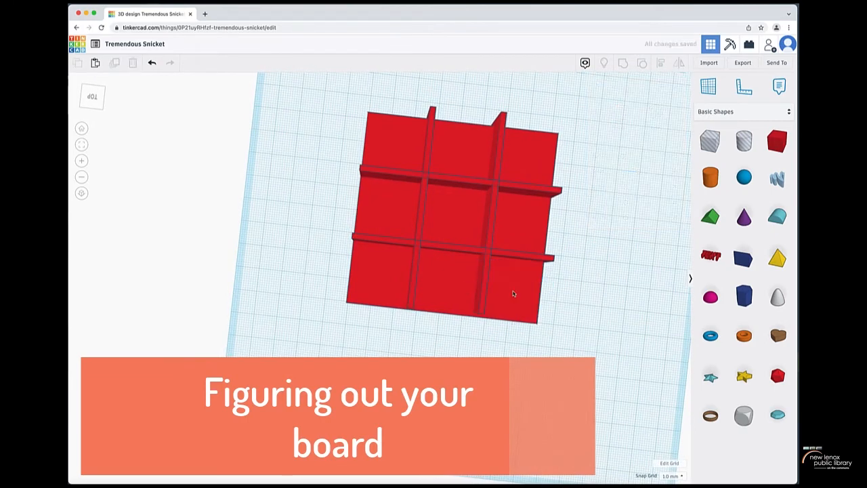
Nudge both lengthwise strips slightly toward the slab's back edge so their ends line up with the slab.
{"action": "scroll", "coordinate": [488, 134], "scroll_direction": "down", "scroll_amount": 3}
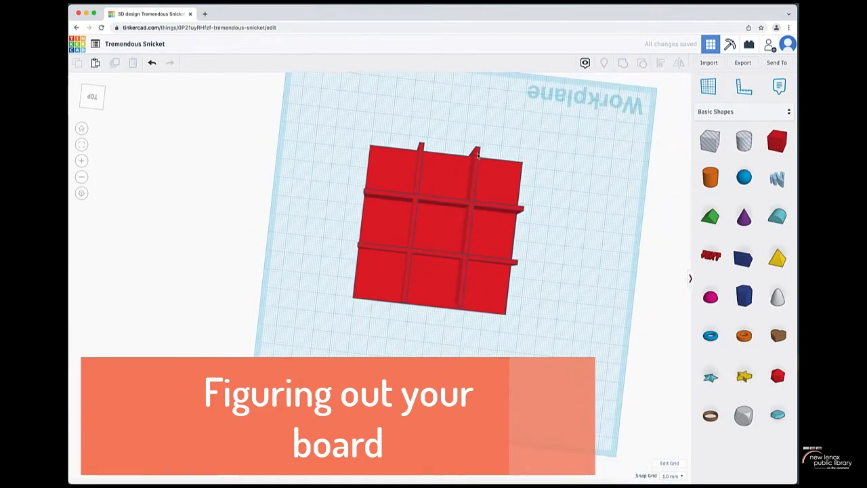
{"action": "left_click", "coordinate": [477, 154]}
{"action": "left_click_drag", "start_coordinate": [477, 155], "coordinate": [477, 157]}
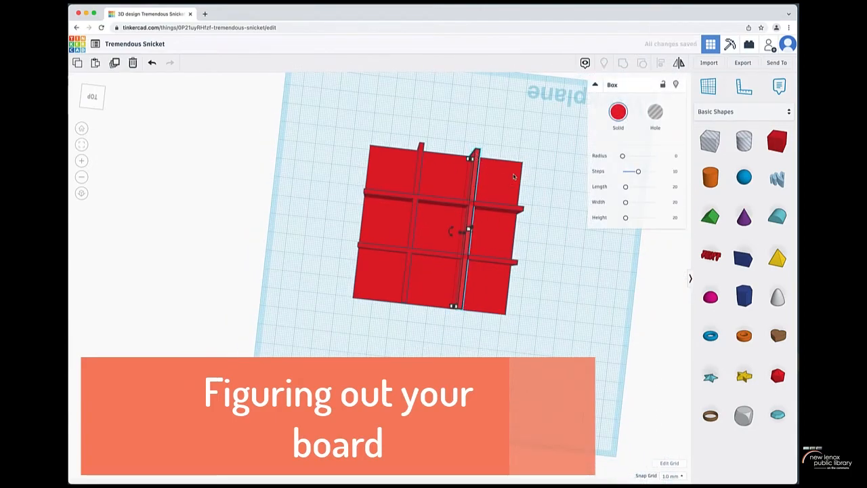
{"action": "right_click_drag", "start_coordinate": [505, 218], "coordinate": [515, 192]}
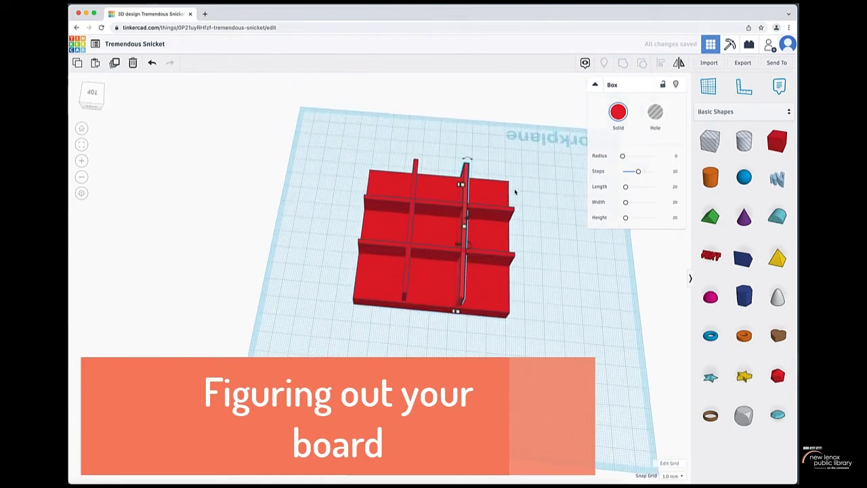
{"action": "key", "text": "Down"}
{"action": "left_click", "coordinate": [414, 182]}
{"action": "left_click", "coordinate": [513, 189]}
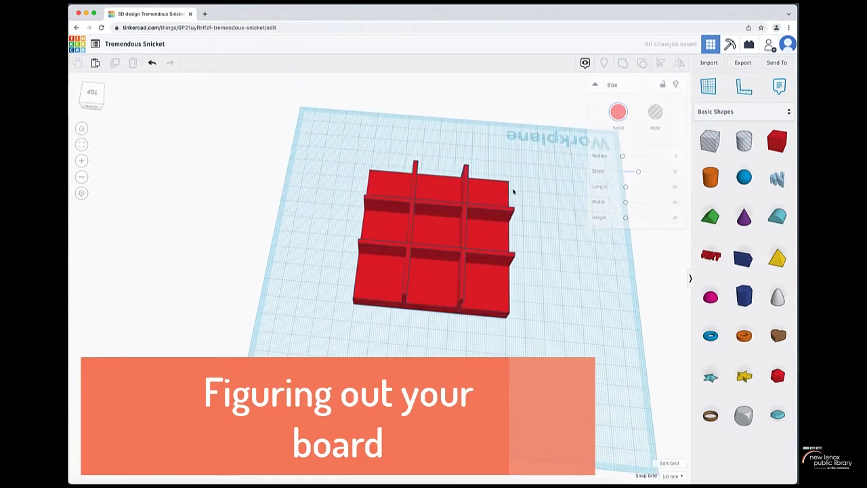
Select all four divider strips together and reduce their height to 10 mm.
{"action": "right_click_drag", "start_coordinate": [515, 194], "coordinate": [443, 217]}
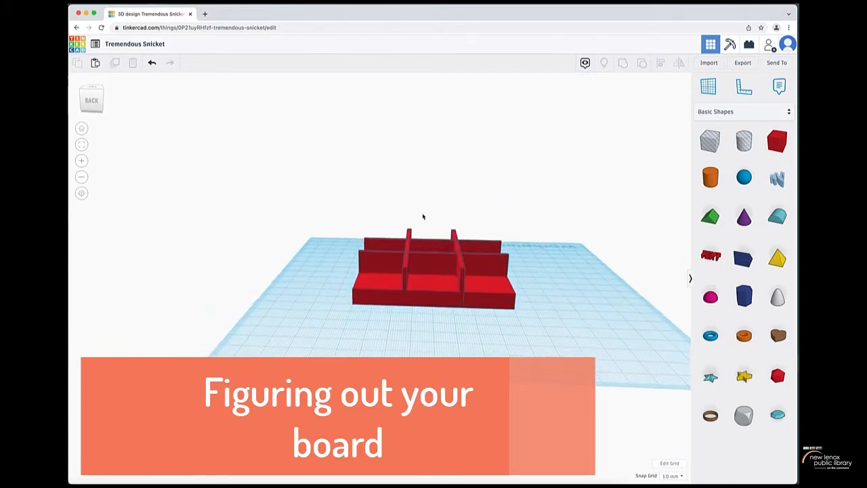
{"action": "right_click_drag", "start_coordinate": [512, 214], "coordinate": [512, 190]}
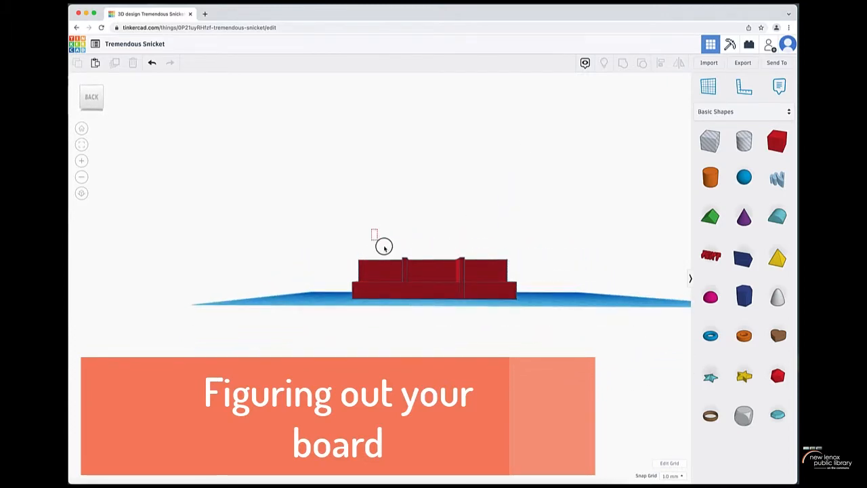
{"action": "left_click_drag", "start_coordinate": [482, 271], "coordinate": [512, 268]}
{"action": "right_click_drag", "start_coordinate": [503, 232], "coordinate": [502, 278]}
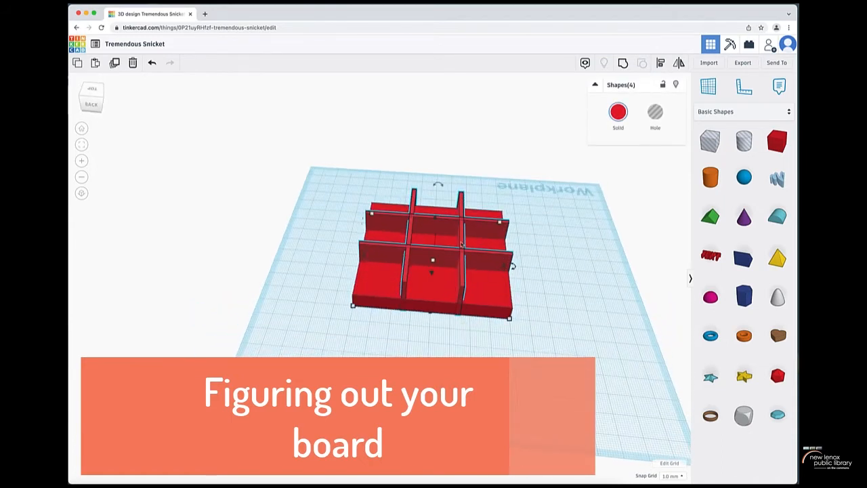
{"action": "right_click_drag", "start_coordinate": [522, 257], "coordinate": [527, 224]}
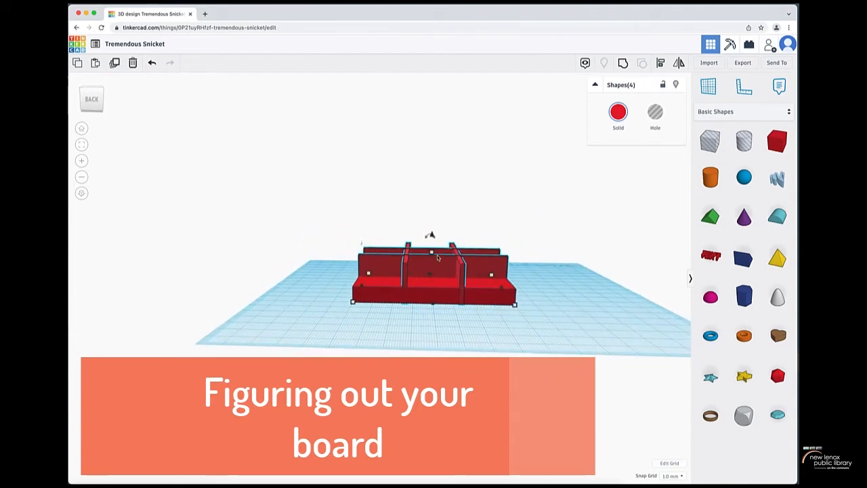
{"action": "right_click_drag", "start_coordinate": [434, 252], "coordinate": [458, 234]}
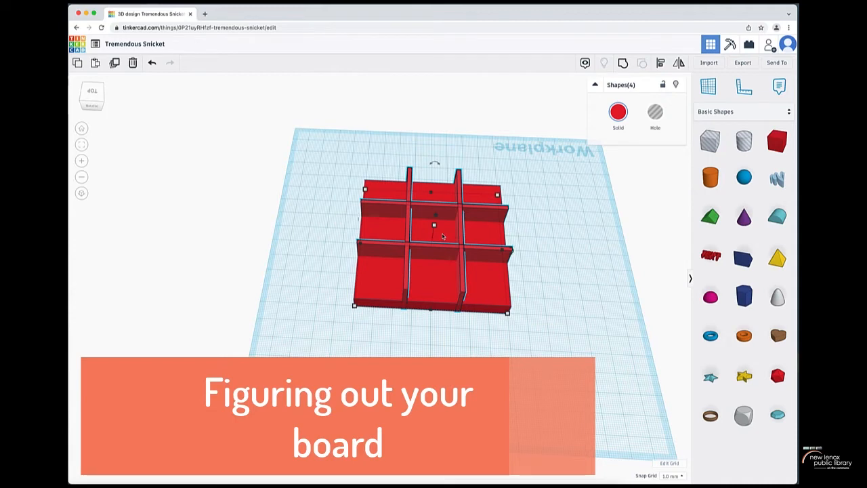
{"action": "right_click_drag", "start_coordinate": [492, 237], "coordinate": [433, 232]}
{"action": "left_click_drag", "start_coordinate": [433, 254], "coordinate": [432, 266]}
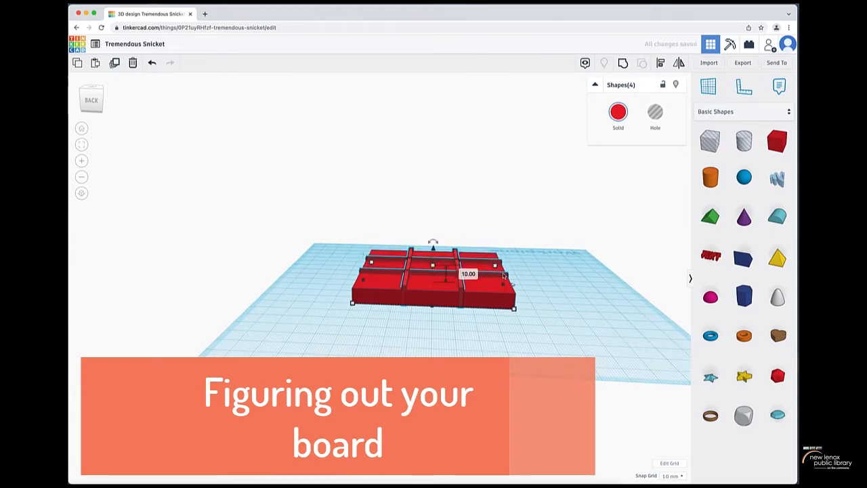
Examine the lowered divider grid from above and close up from the side for how it sits on the slab.
{"action": "right_click_drag", "start_coordinate": [465, 256], "coordinate": [485, 353]}
{"action": "right_click_drag", "start_coordinate": [436, 222], "coordinate": [432, 214]}
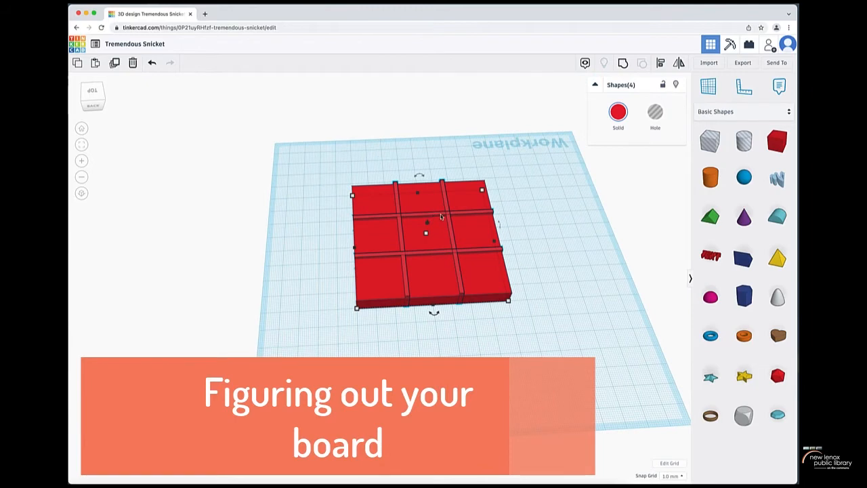
{"action": "right_click_drag", "start_coordinate": [470, 246], "coordinate": [471, 219]}
{"action": "scroll", "coordinate": [471, 218], "scroll_direction": "up", "scroll_amount": 10}
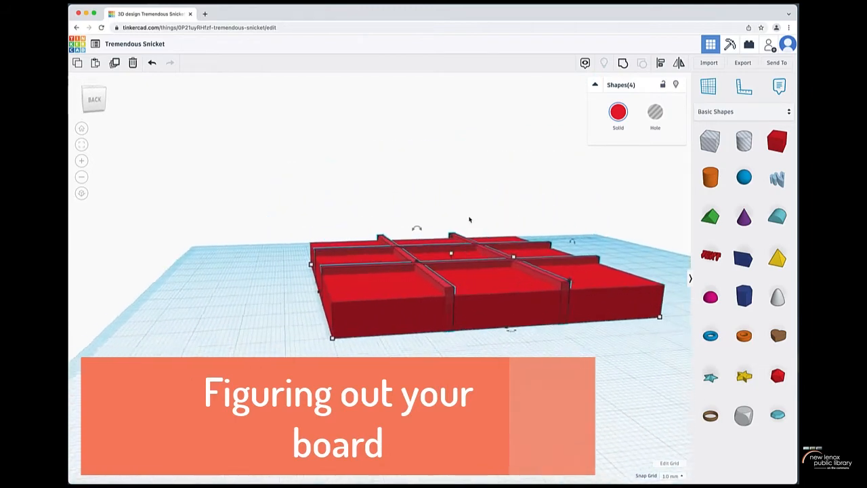
{"action": "scroll", "coordinate": [470, 219], "scroll_direction": "up", "scroll_amount": 1}
{"action": "right_click_drag", "start_coordinate": [442, 284], "coordinate": [428, 262]}
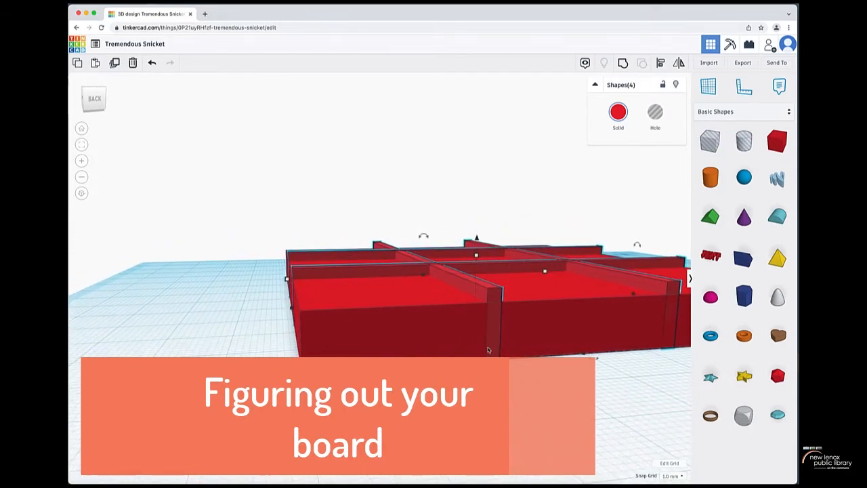
Try lowering the height of the four divider strips until they are flush with the slab's top.
{"action": "mouse_move", "coordinate": [414, 321]}
{"action": "right_mouse_down"}
{"action": "mouse_move", "coordinate": [415, 310]}
{"action": "mouse_move", "coordinate": [387, 318]}
{"action": "mouse_move", "coordinate": [389, 335]}
{"action": "mouse_move", "coordinate": [446, 346]}
{"action": "mouse_move", "coordinate": [526, 329]}
{"action": "mouse_move", "coordinate": [481, 339]}
{"action": "mouse_move", "coordinate": [397, 323]}
{"action": "mouse_move", "coordinate": [416, 321]}
{"action": "right_mouse_up"}
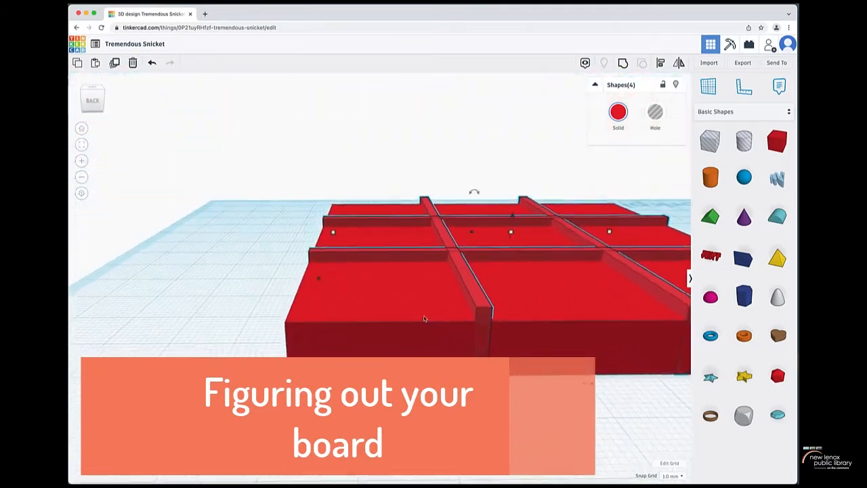
{"action": "right_click_drag", "start_coordinate": [501, 279], "coordinate": [516, 280]}
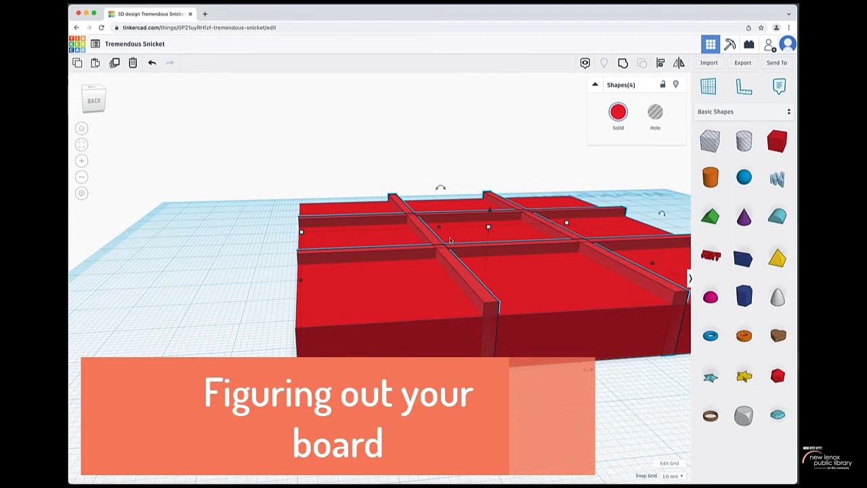
{"action": "scroll", "coordinate": [450, 239], "scroll_direction": "down", "scroll_amount": 2}
{"action": "left_click_drag", "start_coordinate": [469, 235], "coordinate": [470, 242]}
{"action": "scroll", "coordinate": [470, 242], "scroll_direction": "down", "scroll_amount": 3}
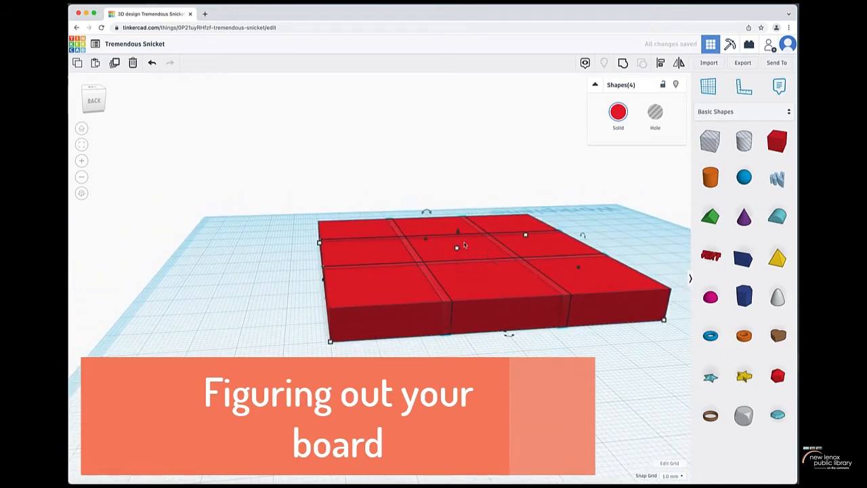
{"action": "scroll", "coordinate": [457, 233], "scroll_direction": "down", "scroll_amount": 2}
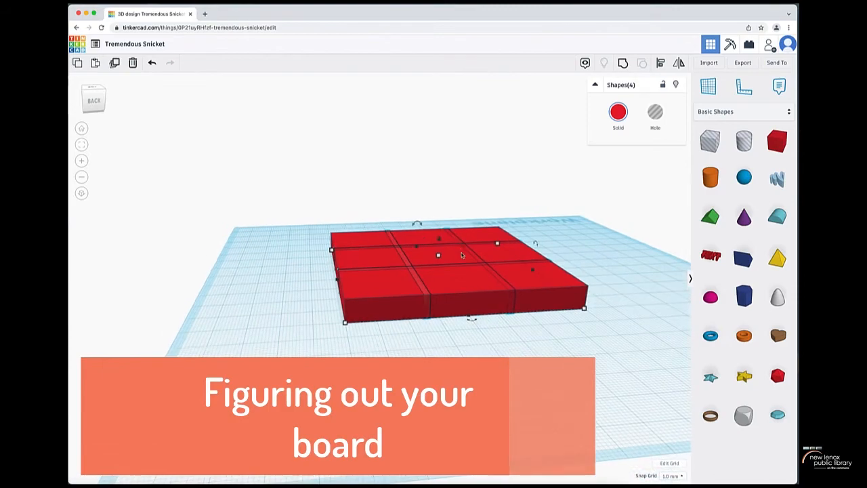
Examine the flush strips from above and undo the last height reduction.
{"action": "right_click_drag", "start_coordinate": [465, 270], "coordinate": [437, 221]}
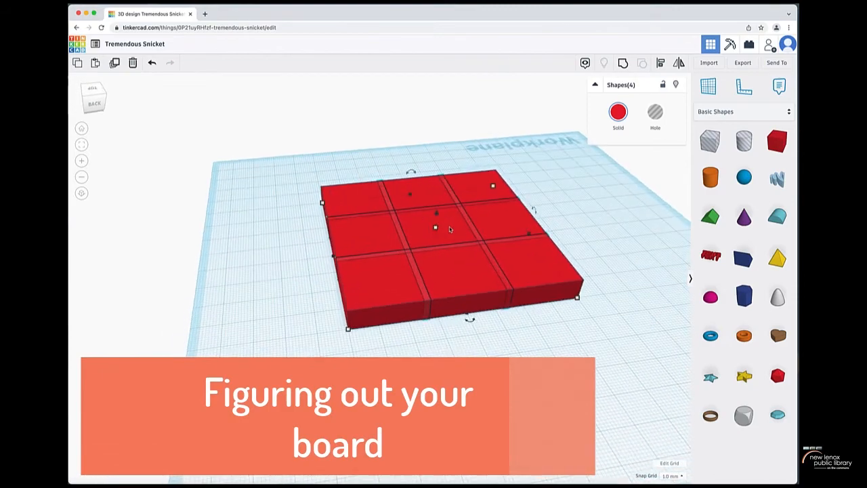
{"action": "scroll", "coordinate": [443, 237], "scroll_direction": "up", "scroll_amount": 3}
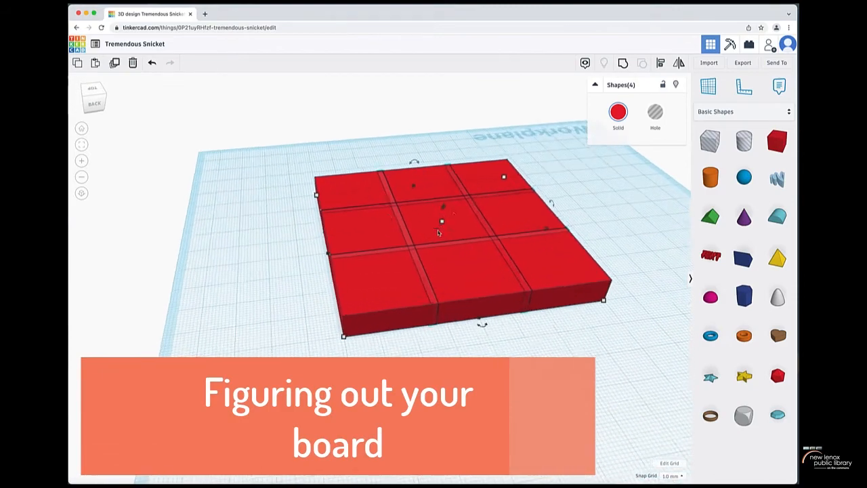
{"action": "scroll", "coordinate": [455, 241], "scroll_direction": "down", "scroll_amount": 1}
{"action": "right_click_drag", "start_coordinate": [455, 241], "coordinate": [453, 213]}
{"action": "scroll", "coordinate": [453, 213], "scroll_direction": "down", "scroll_amount": 2}
{"action": "key", "text": "super+z"}
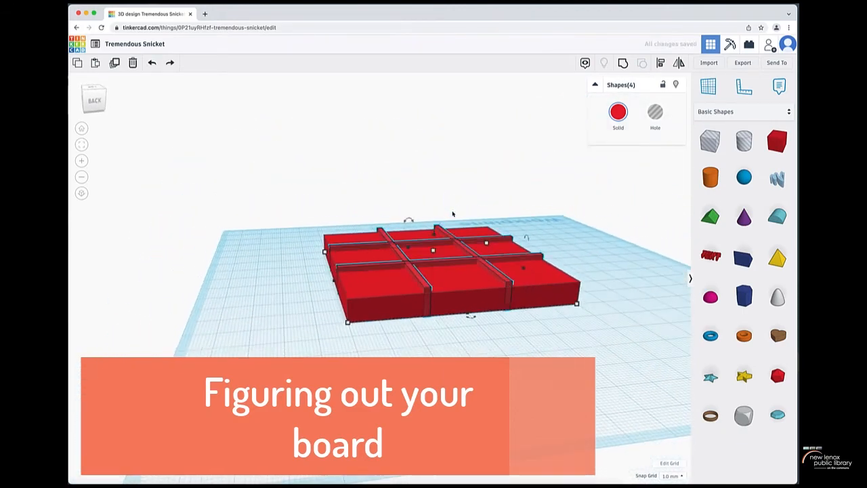
Group the four selected divider strips into one grid shape.
{"action": "right_click_drag", "start_coordinate": [464, 260], "coordinate": [448, 279]}
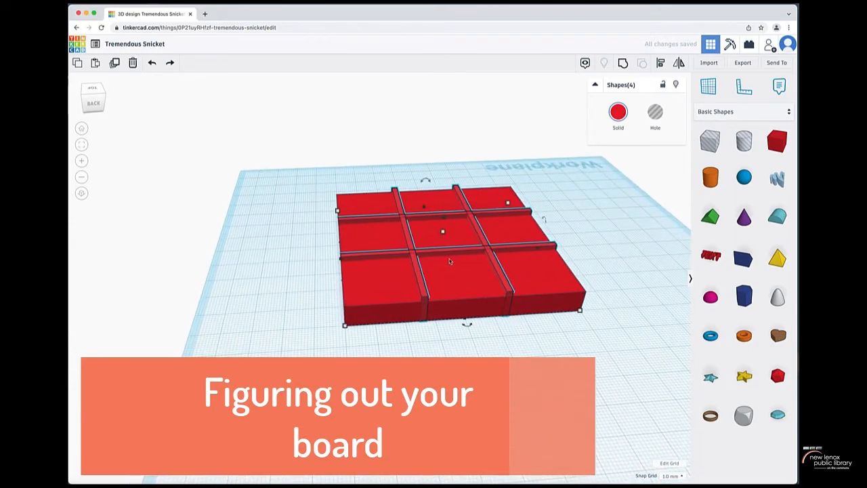
{"action": "left_click", "coordinate": [622, 63]}
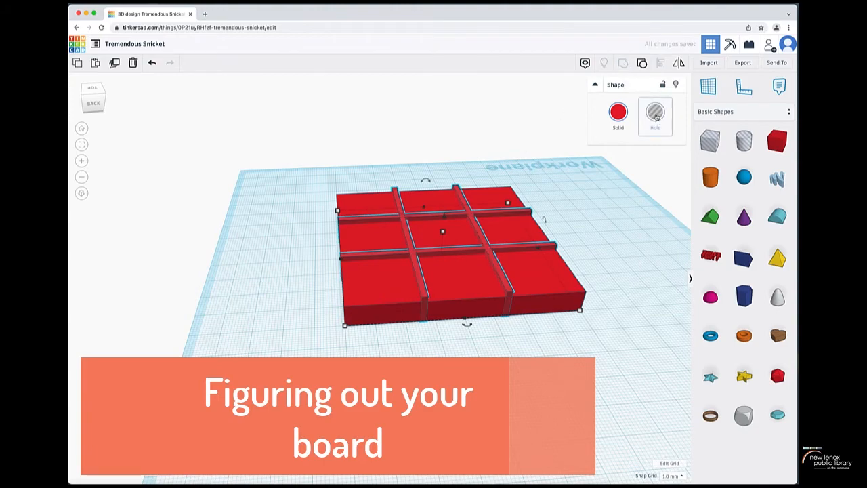
{"action": "right_click_drag", "start_coordinate": [577, 187], "coordinate": [576, 157]}
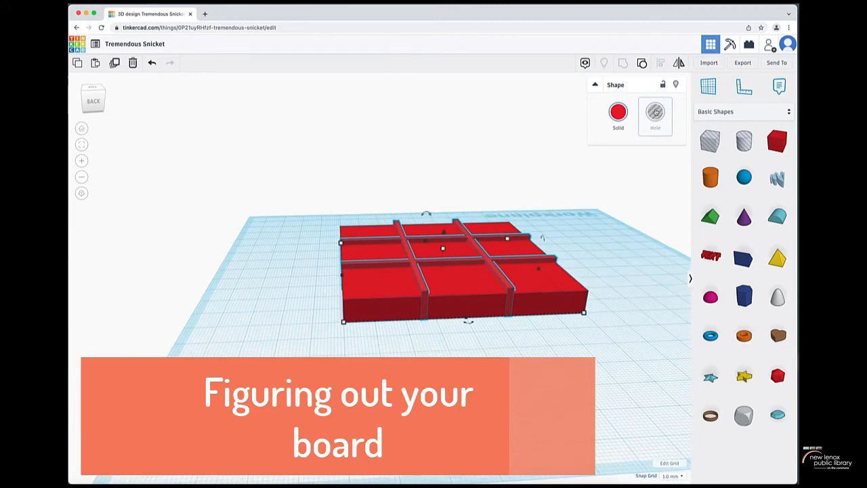
Turn the grouped divider grid into a hole and raise it so it reaches only into the slab's upper part.
{"action": "left_click", "coordinate": [655, 112]}
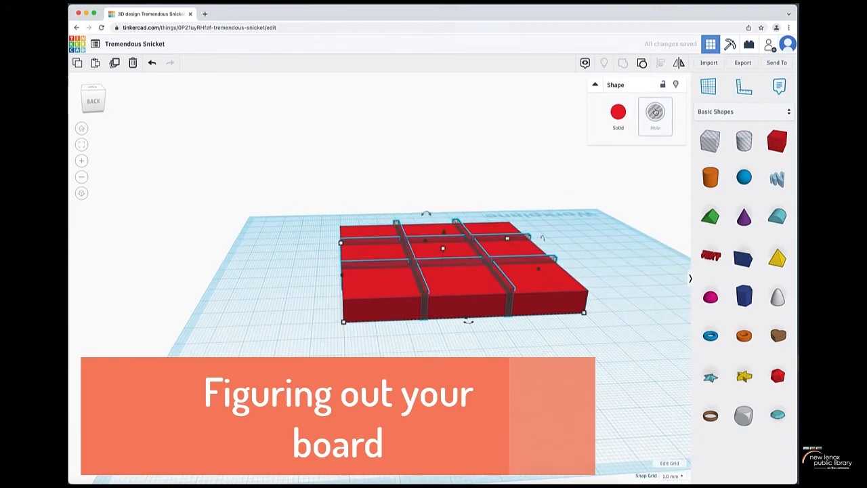
{"action": "left_click_drag", "start_coordinate": [445, 235], "coordinate": [442, 254]}
{"action": "right_click_drag", "start_coordinate": [442, 254], "coordinate": [463, 244]}
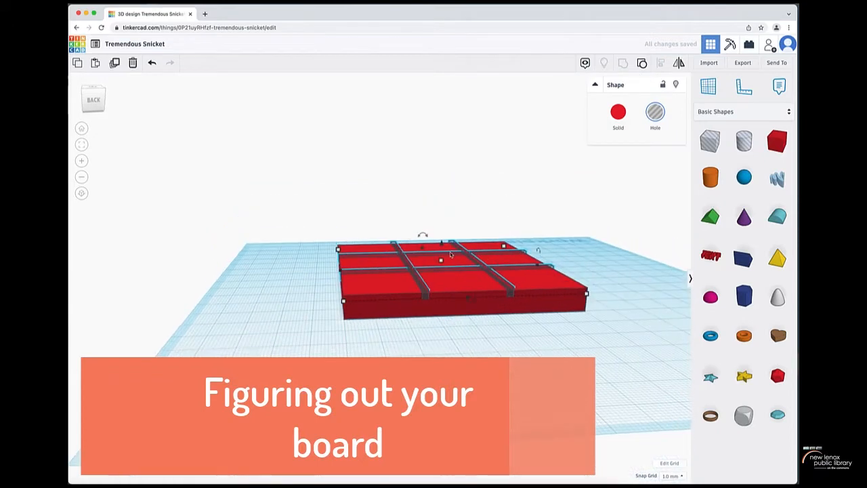
{"action": "key", "text": "ctrl+z"}
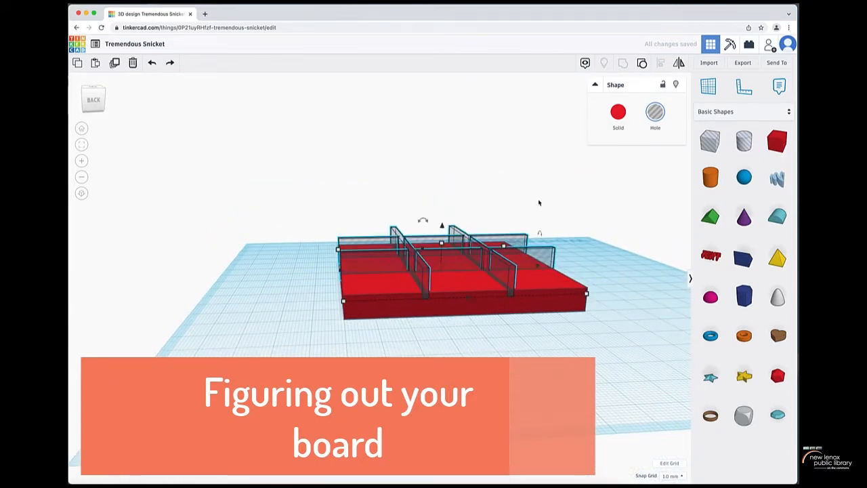
Group the slab with the raised grid hole to cut shallow grooves and inspect them from the top.
{"action": "left_click_drag", "start_coordinate": [324, 200], "coordinate": [581, 336]}
{"action": "scroll", "coordinate": [649, 149], "scroll_direction": "down", "scroll_amount": 1}
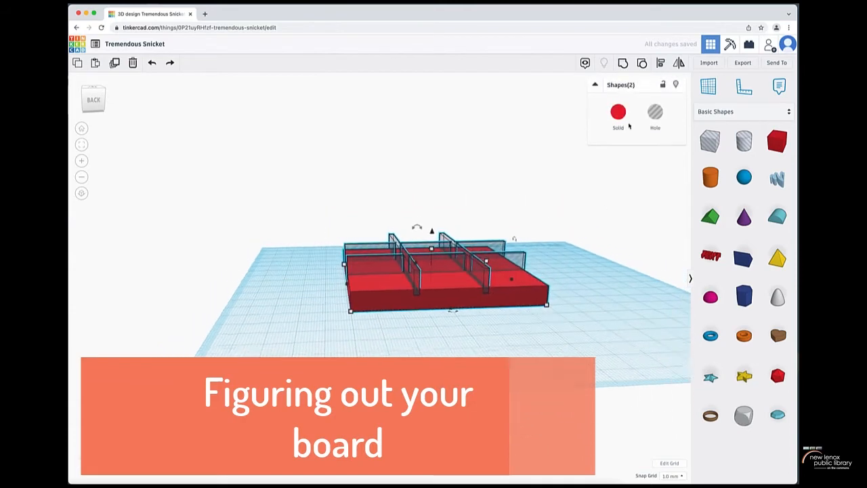
{"action": "left_click", "coordinate": [623, 63]}
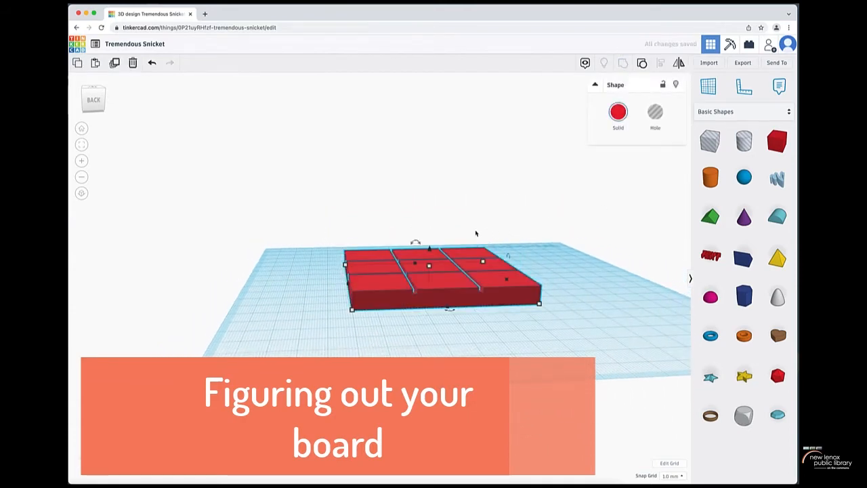
{"action": "right_click_drag", "start_coordinate": [470, 226], "coordinate": [476, 318]}
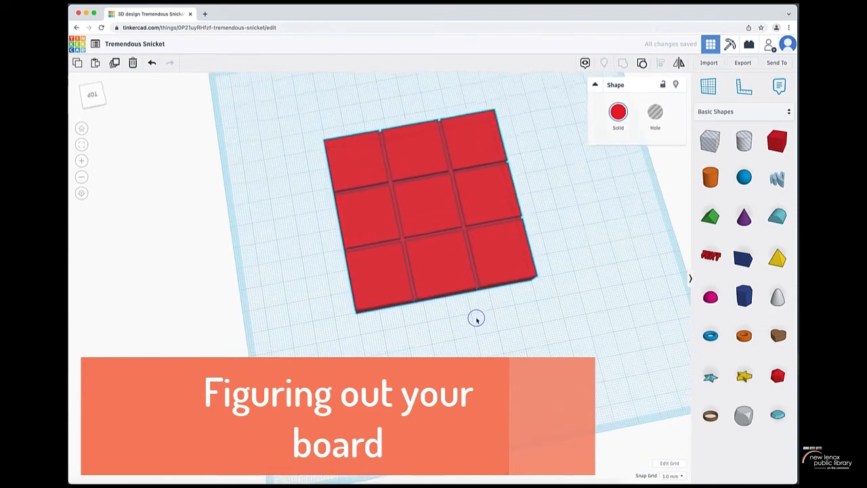
{"action": "left_click", "coordinate": [92, 96]}
{"action": "left_click", "coordinate": [588, 205]}
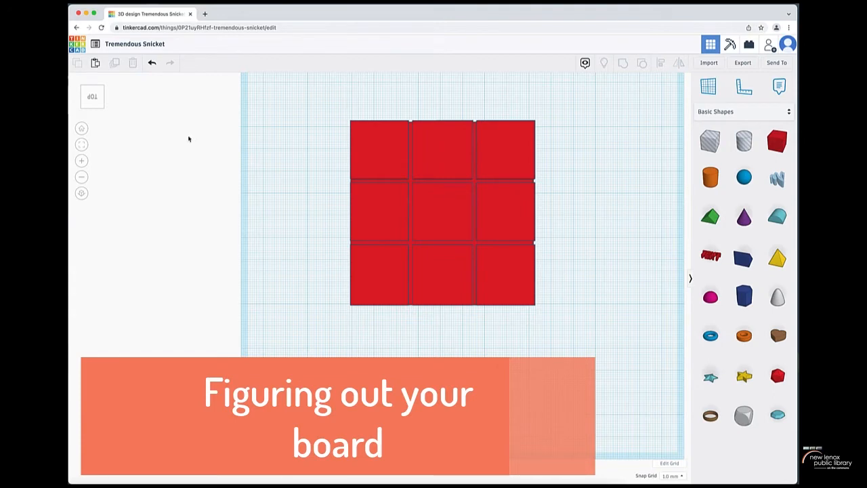
Undo the groove cut and hole conversion, and redo the strips' reduction to the low solid divider height.
{"action": "key", "text": "super+z"}
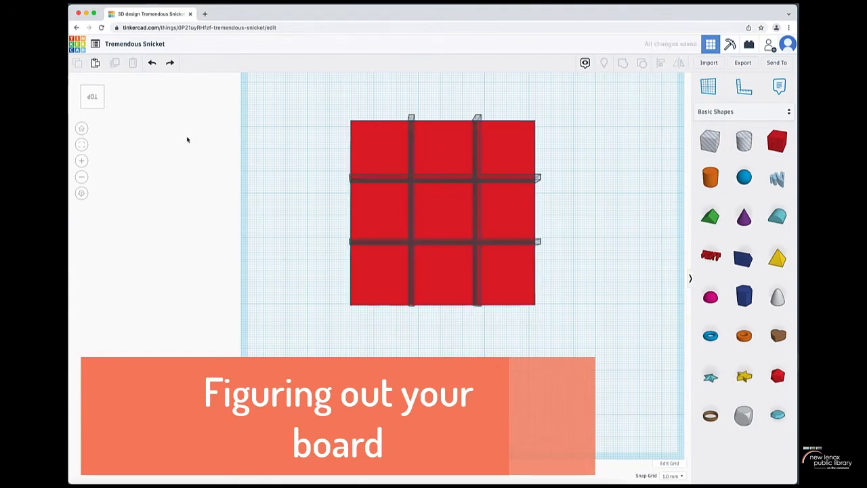
{"action": "right_click_drag", "start_coordinate": [187, 139], "coordinate": [280, 79]}
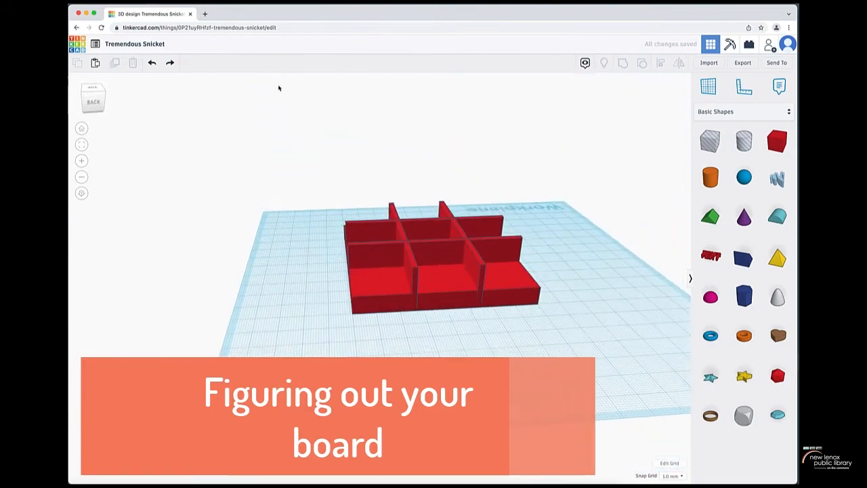
{"action": "left_click", "coordinate": [171, 63]}
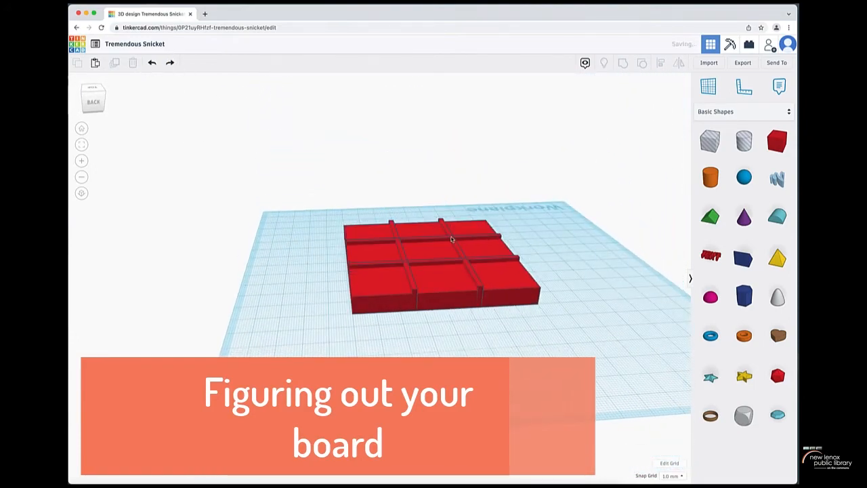
{"action": "right_click_drag", "start_coordinate": [451, 239], "coordinate": [449, 219]}
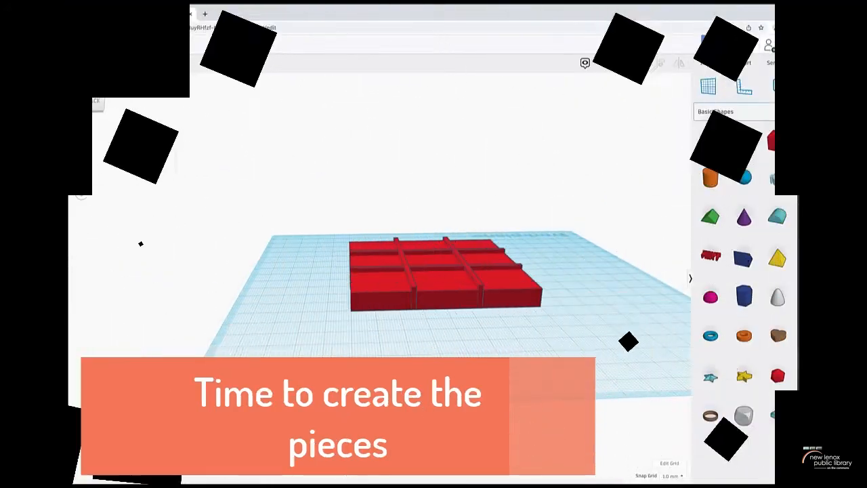
Switch the shape library to Design Starters and look through its full collection.
{"action": "left_click", "coordinate": [787, 112]}
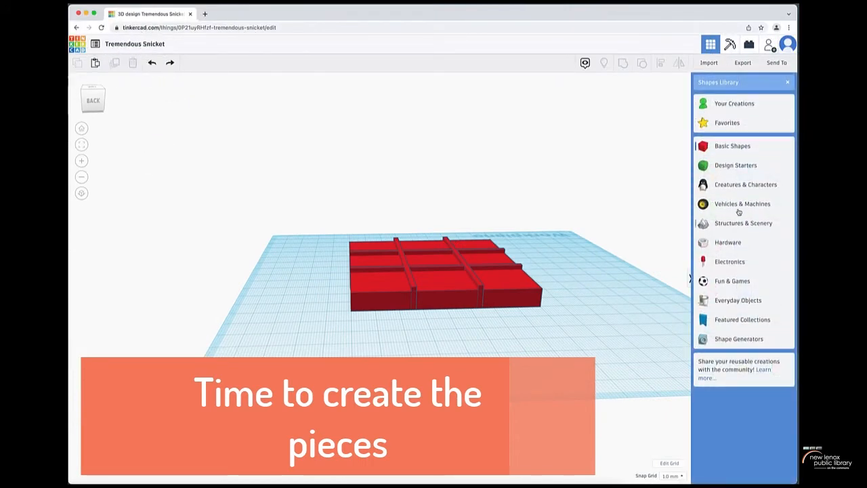
{"action": "left_click", "coordinate": [724, 168]}
{"action": "left_click", "coordinate": [758, 328]}
{"action": "scroll", "coordinate": [759, 327], "scroll_direction": "down", "scroll_amount": 1}
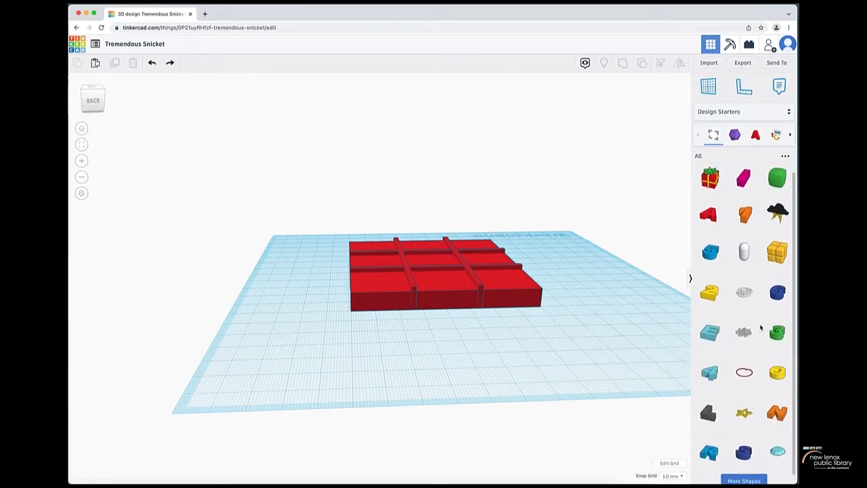
{"action": "scroll", "coordinate": [748, 335], "scroll_direction": "down", "scroll_amount": 1}
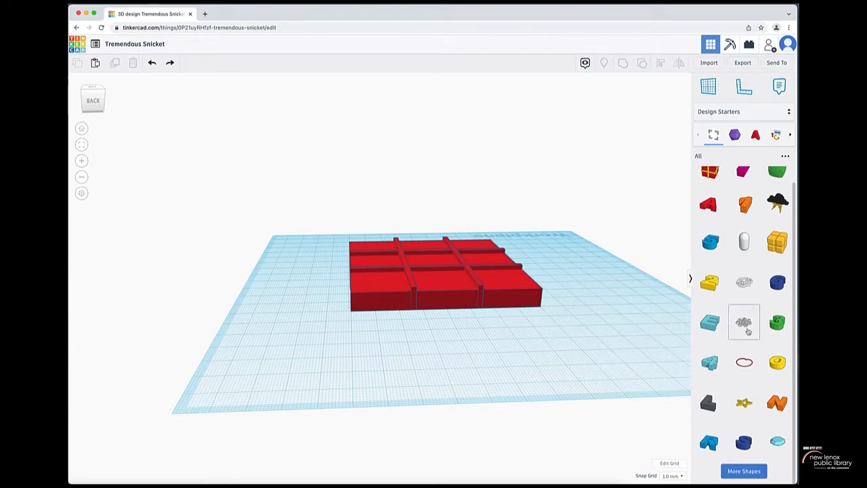
{"action": "scroll", "coordinate": [748, 441], "scroll_direction": "down", "scroll_amount": 5}
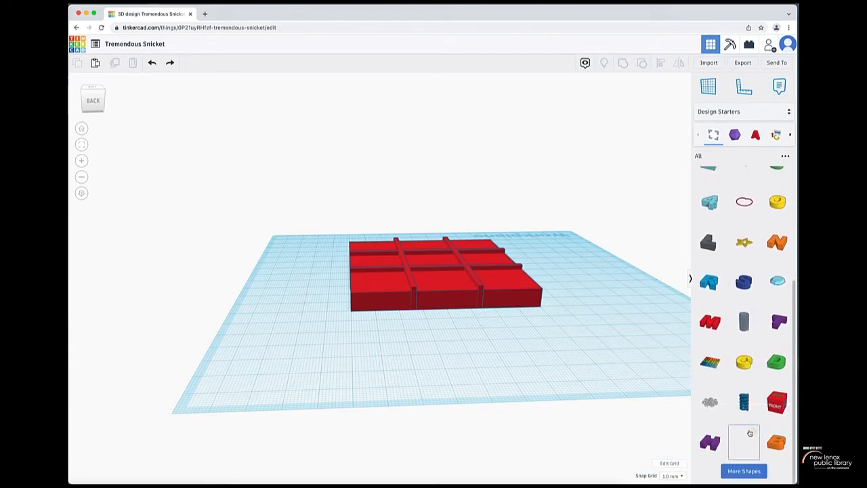
Place the letter X from the Letters & Numbers shapes on the workplane beside the slab's back edge.
{"action": "left_click", "coordinate": [757, 136]}
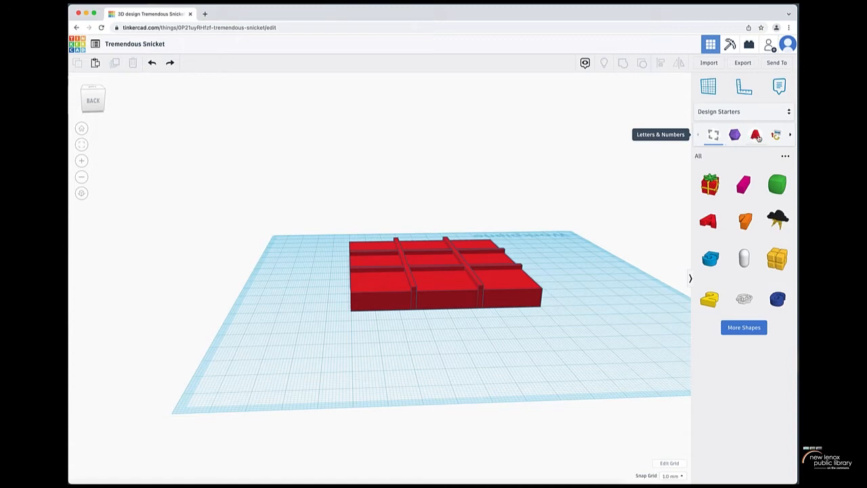
{"action": "left_click", "coordinate": [756, 136]}
{"action": "left_click", "coordinate": [752, 369]}
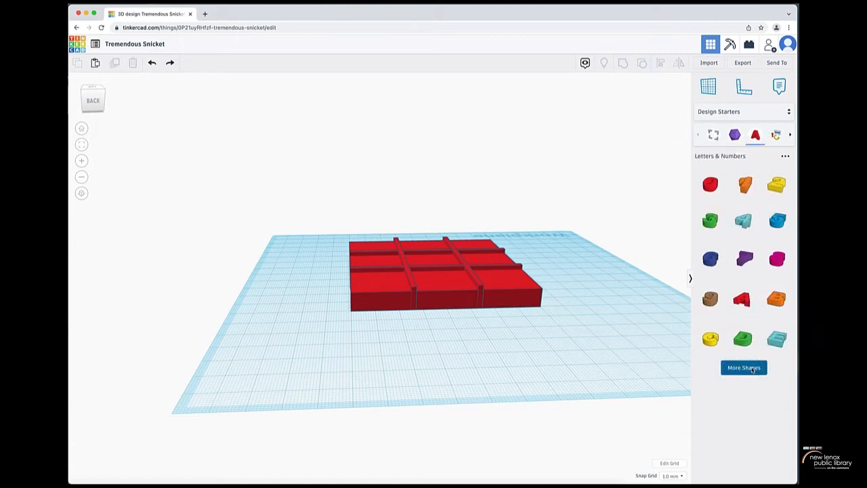
{"action": "scroll", "coordinate": [760, 343], "scroll_direction": "down", "scroll_amount": 3}
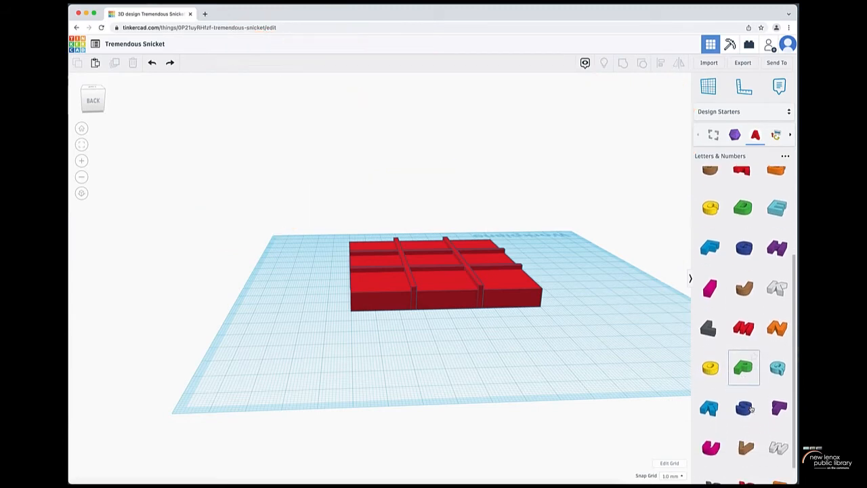
{"action": "scroll", "coordinate": [718, 359], "scroll_direction": "down", "scroll_amount": 2}
{"action": "left_click", "coordinate": [716, 465]}
{"action": "left_click_drag", "start_coordinate": [711, 465], "coordinate": [498, 331]}
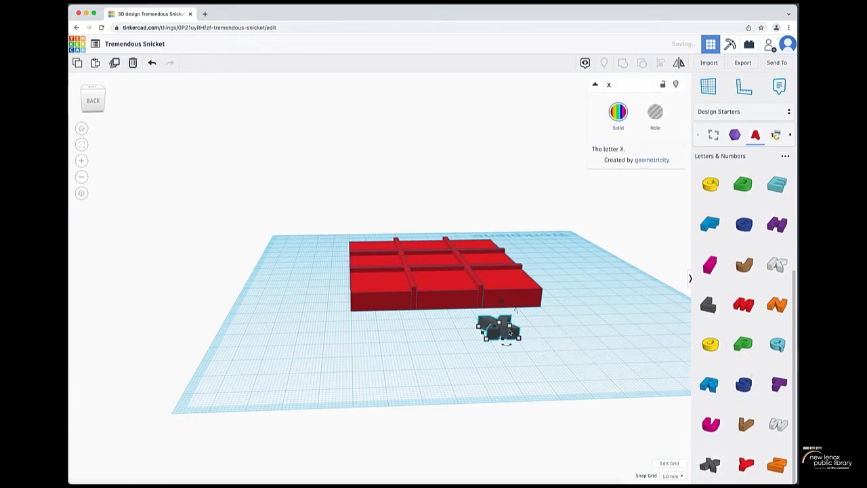
Check the height of the divider grid on the slab.
{"action": "right_click_drag", "start_coordinate": [573, 319], "coordinate": [580, 390]}
{"action": "left_click", "coordinate": [466, 251]}
{"action": "right_click_drag", "start_coordinate": [567, 304], "coordinate": [459, 255]}
{"action": "mouse_move", "coordinate": [441, 270]}
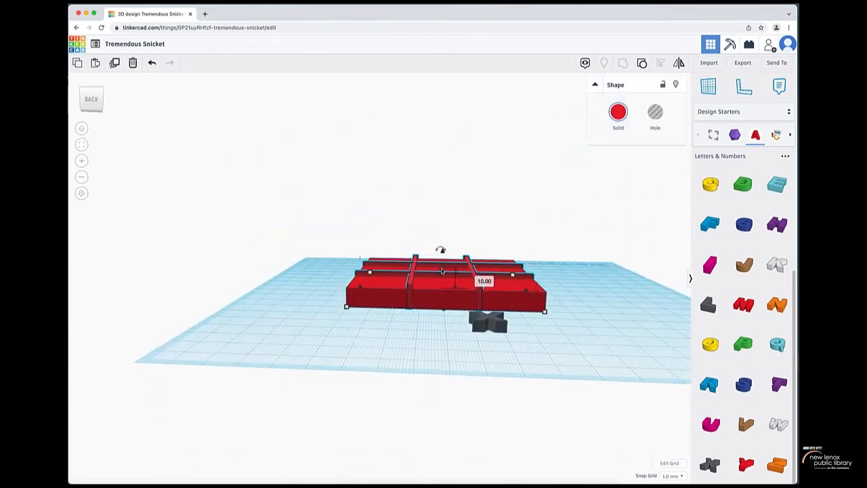
{"action": "right_click_drag", "start_coordinate": [511, 240], "coordinate": [513, 229]}
{"action": "left_click", "coordinate": [499, 293]}
Increase the height of the letter X so that it is taller than the slab.
{"action": "left_click", "coordinate": [513, 338]}
{"action": "right_click_drag", "start_coordinate": [537, 323], "coordinate": [491, 326]}
{"action": "left_click", "coordinate": [492, 326]}
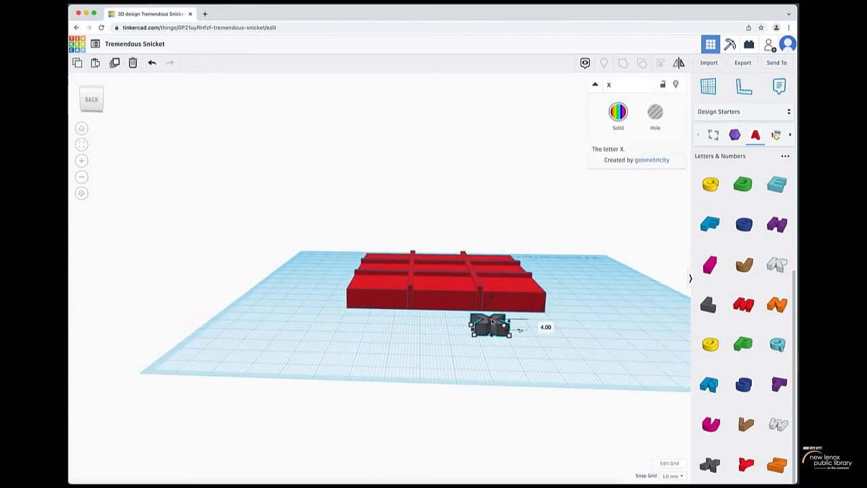
{"action": "left_click", "coordinate": [490, 319]}
{"action": "left_click", "coordinate": [540, 324]}
{"action": "key", "text": "Return"}
Move the letter X into the board's nearest corner cell and check from the side how far it rises above the slab.
{"action": "right_click_drag", "start_coordinate": [535, 285], "coordinate": [541, 399]}
{"action": "left_click_drag", "start_coordinate": [481, 363], "coordinate": [502, 274]}
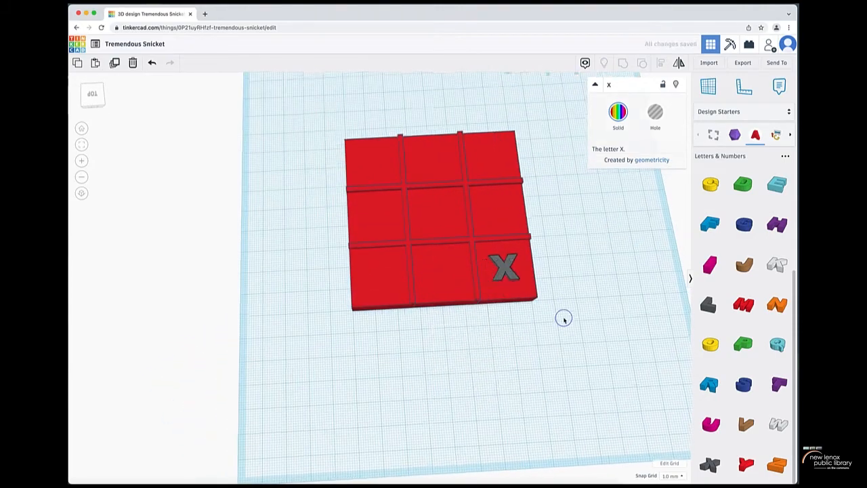
{"action": "right_click_drag", "start_coordinate": [564, 324], "coordinate": [534, 226]}
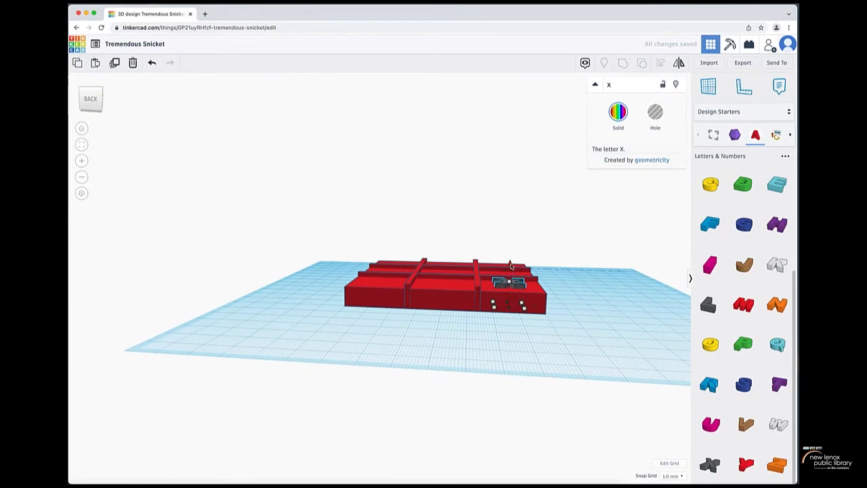
{"action": "right_click_drag", "start_coordinate": [509, 254], "coordinate": [537, 357]}
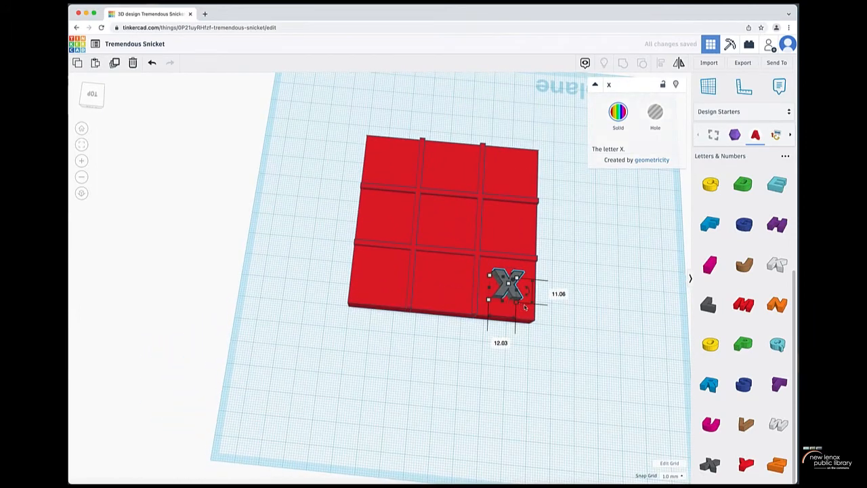
Set the letter X's length and width to 15 mm each.
{"action": "left_click", "coordinate": [559, 293]}
{"action": "key", "text": "Tab"}
{"action": "type", "text": "20"}
{"action": "key", "text": "Return"}
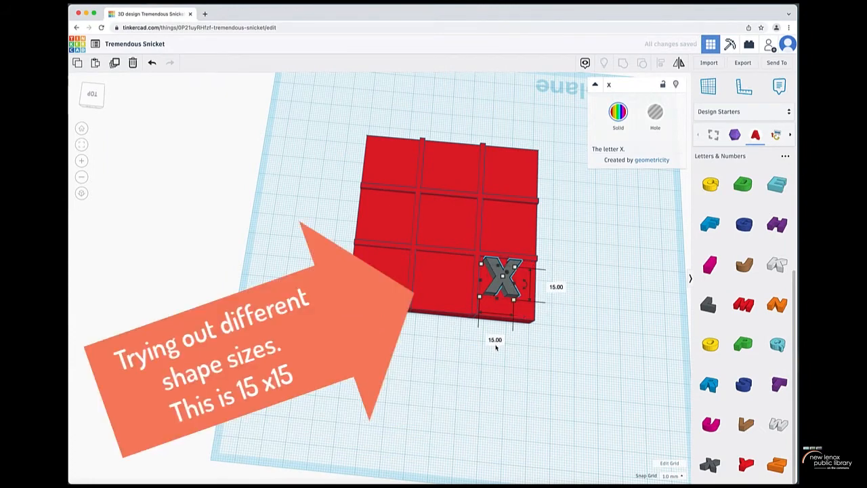
Undo the last width change of the letter X and nudge it three steps toward the board's near edge within its corner cell.
{"action": "key", "text": "ctrl+z"}
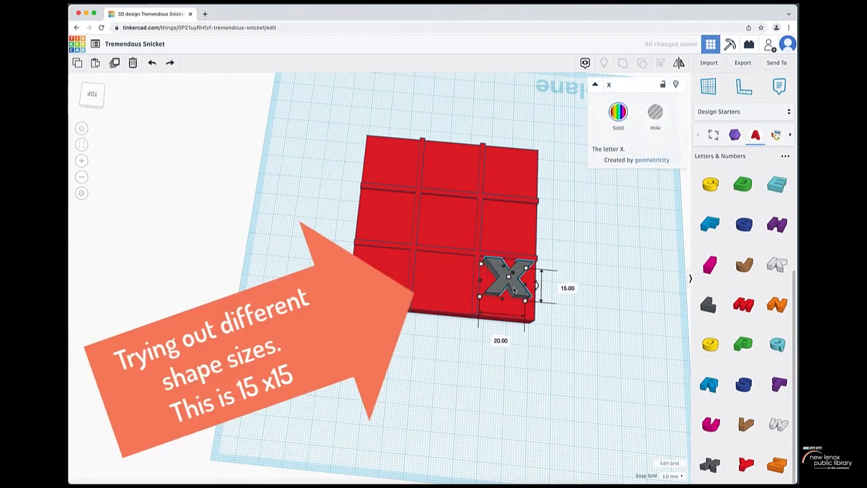
{"action": "key", "text": "Down"}
{"action": "key", "text": "Down"}
{"action": "key", "text": "Down"}
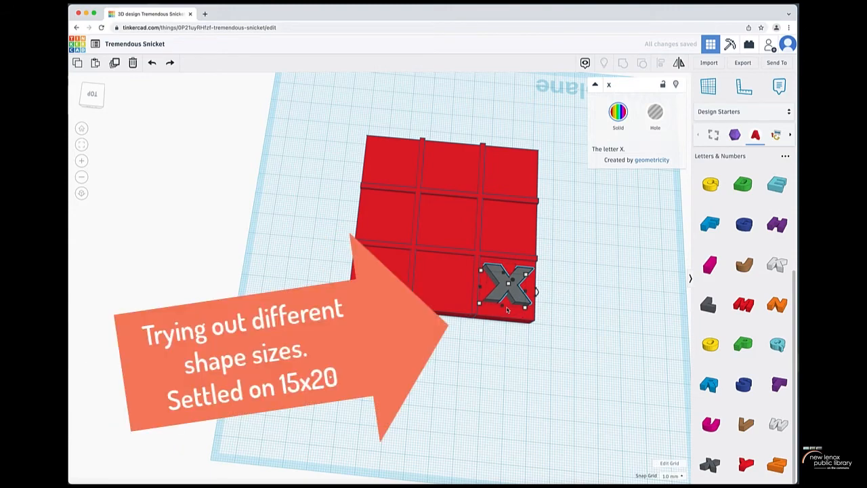
{"action": "right_click_drag", "start_coordinate": [555, 313], "coordinate": [533, 350]}
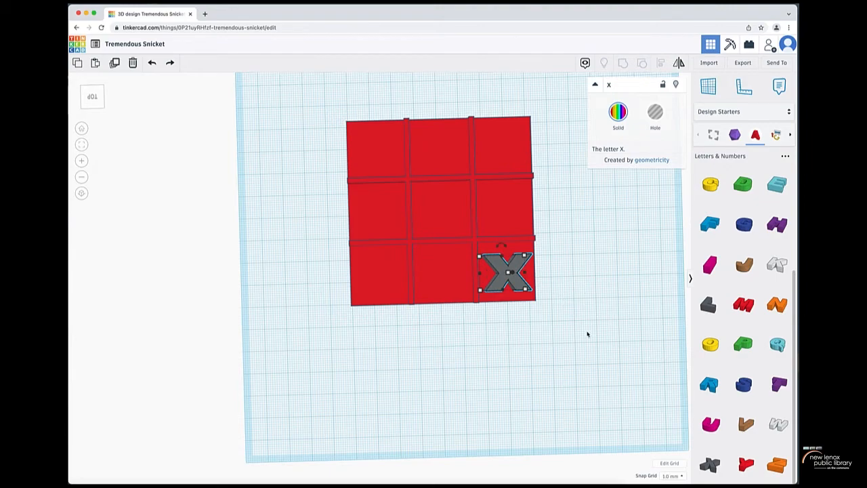
{"action": "scroll", "coordinate": [587, 333], "scroll_direction": "down", "scroll_amount": 3}
{"action": "scroll", "coordinate": [536, 283], "scroll_direction": "up", "scroll_amount": 2}
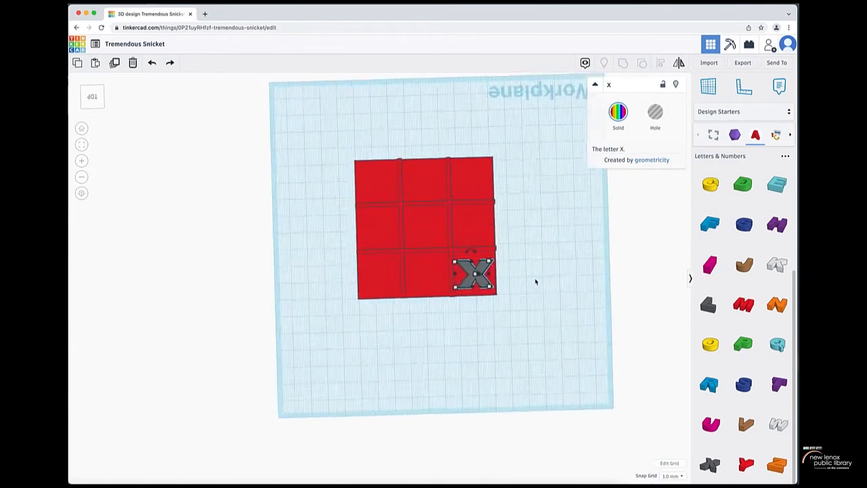
{"action": "scroll", "coordinate": [534, 281], "scroll_direction": "up", "scroll_amount": 2}
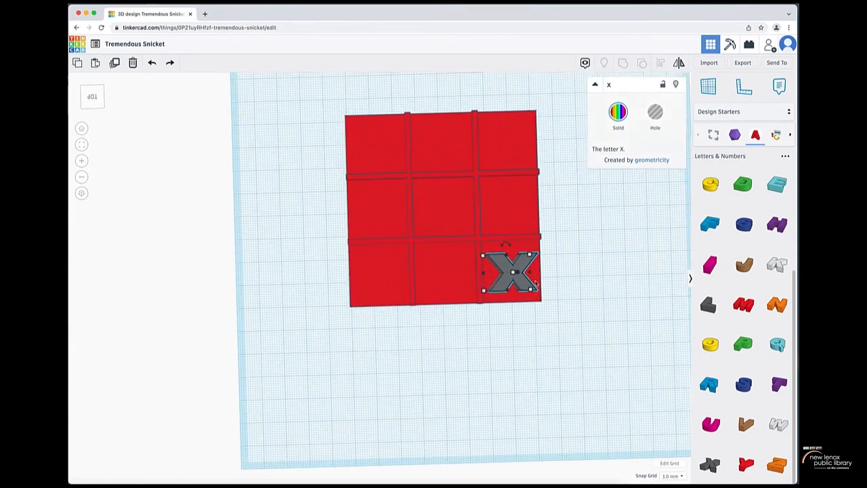
Paste a copy of the letter X and move it into the middle cell of the board's nearest row.
{"action": "key", "text": "ctrl+v"}
{"action": "key", "text": "Left"}
{"action": "key", "text": "Left"}
{"action": "key", "text": "Left"}
{"action": "key", "text": "Left"}
{"action": "key", "text": "Left"}
{"action": "key", "text": "Left"}
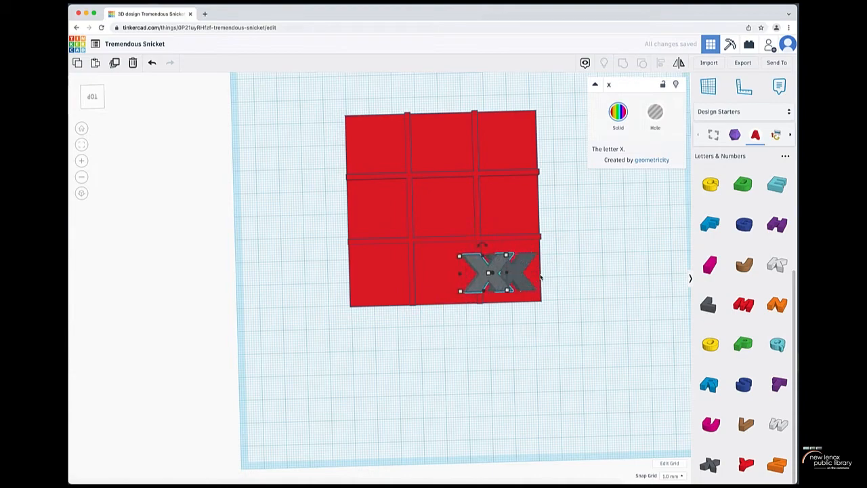
{"action": "key", "text": "Left"}
{"action": "key", "text": "Left"}
{"action": "key", "text": "Left"}
{"action": "key", "text": "Left"}
{"action": "key", "text": "Left"}
{"action": "key", "text": "Left"}
{"action": "key", "text": "Left"}
{"action": "key", "text": "Left"}
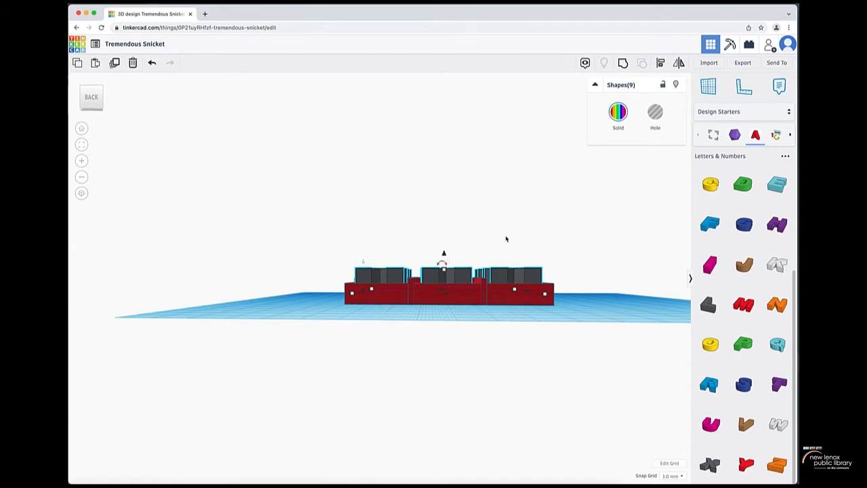
Group the nine letter X shapes on the board and turn the group into a hole.
{"action": "left_click_drag", "start_coordinate": [367, 195], "coordinate": [535, 271]}
{"action": "right_click_drag", "start_coordinate": [484, 233], "coordinate": [491, 318]}
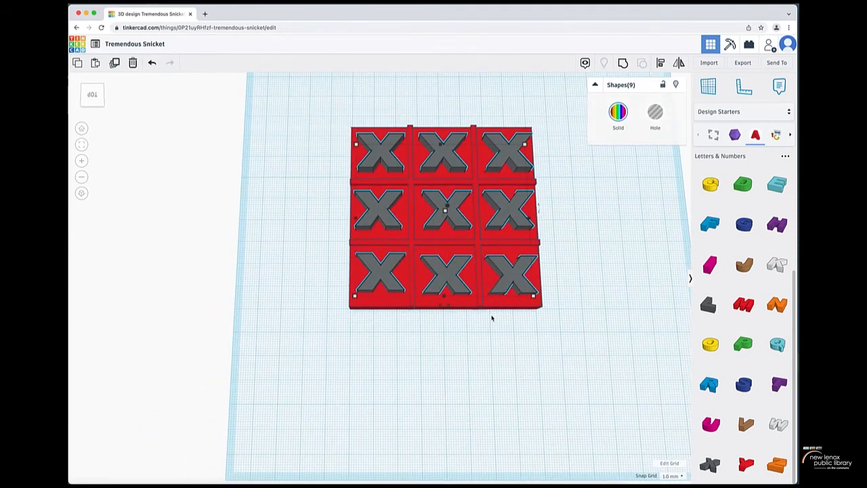
{"action": "left_click", "coordinate": [622, 62]}
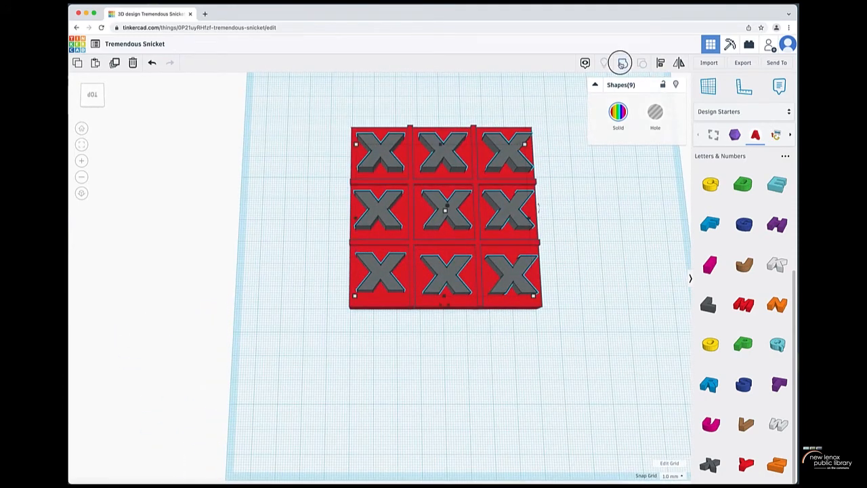
{"action": "left_click", "coordinate": [656, 115]}
{"action": "right_click_drag", "start_coordinate": [598, 180], "coordinate": [588, 235]}
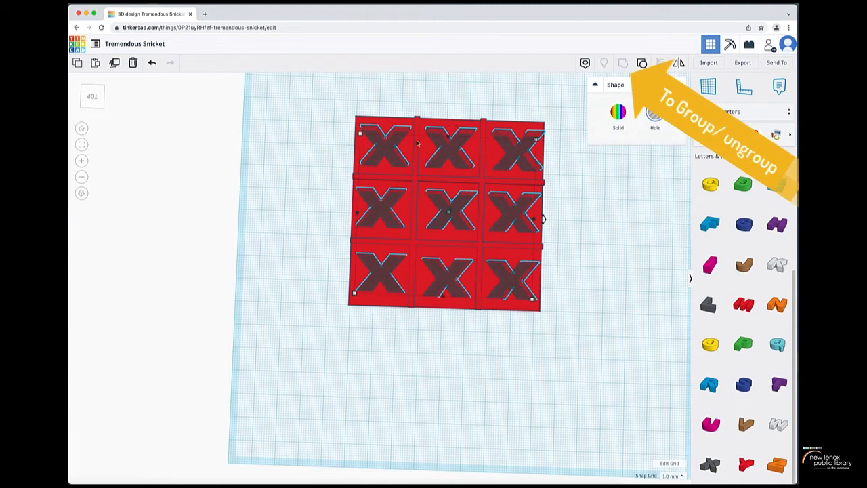
Undo the trial tube over the corner X and ungroup the nine letter X shapes.
{"action": "left_click", "coordinate": [725, 111]}
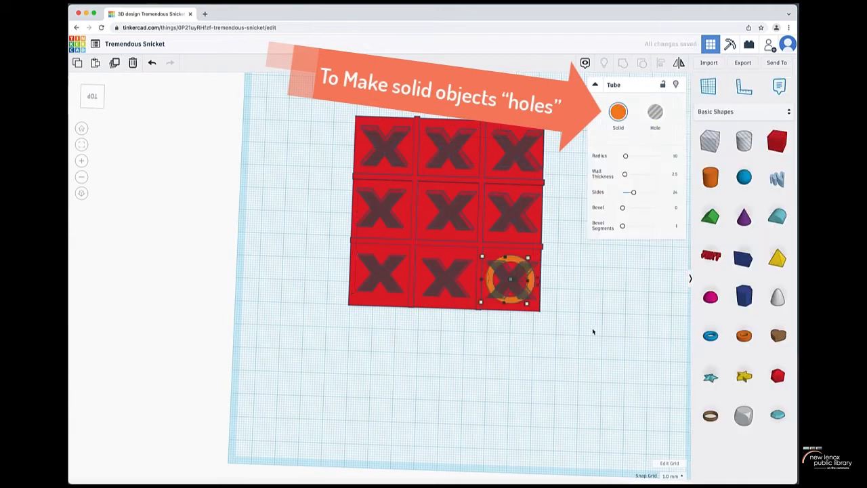
{"action": "key", "text": "ctrl+z"}
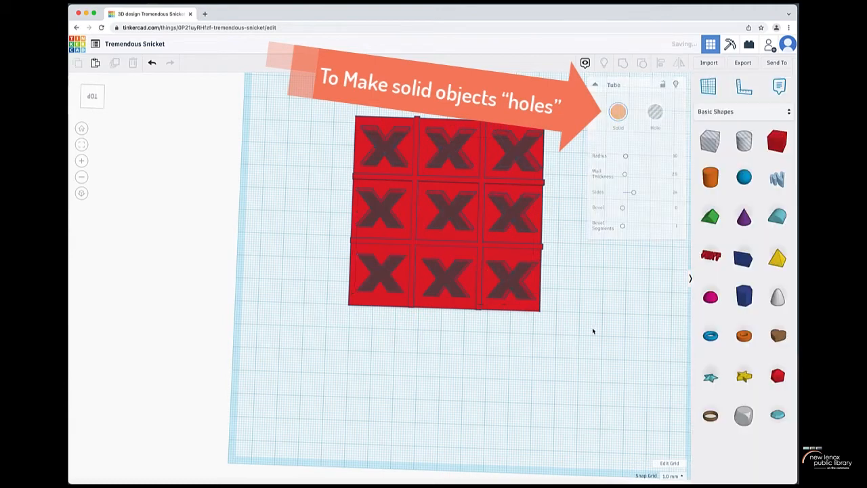
{"action": "left_click", "coordinate": [642, 63]}
{"action": "left_click", "coordinate": [552, 275]}
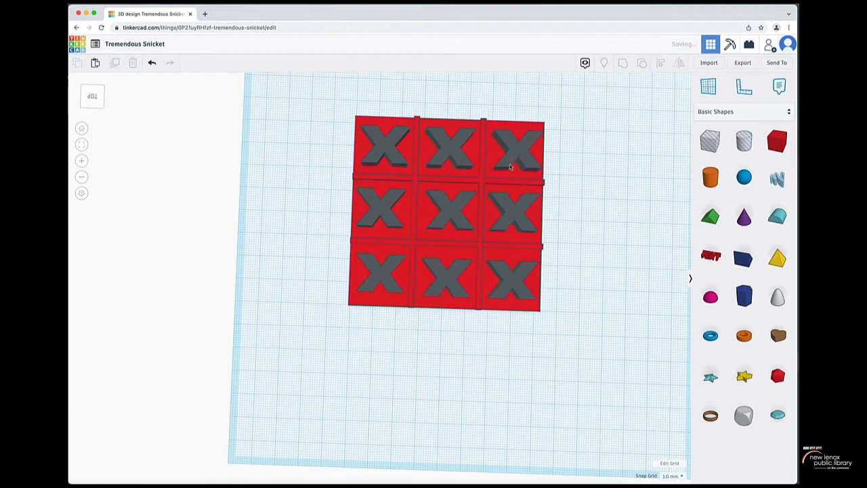
Place a copy of the nearest corner letter X on the workplane beside the board as a loose piece.
{"action": "left_click", "coordinate": [499, 277]}
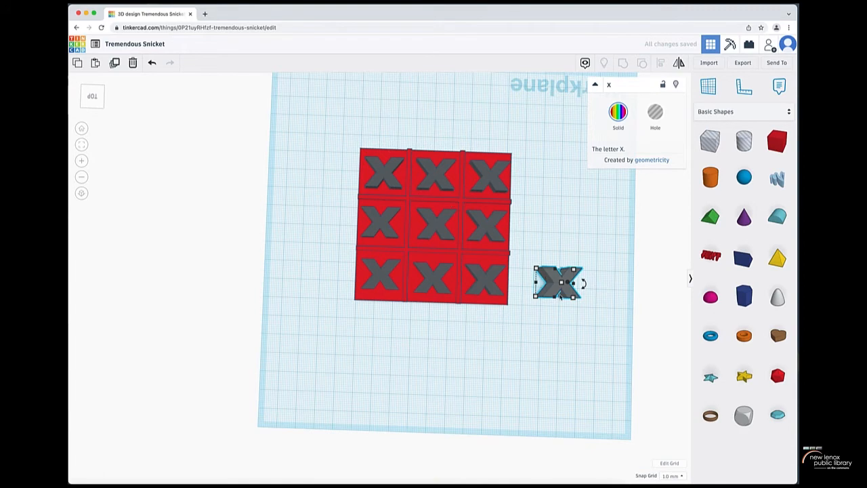
{"action": "left_click_drag", "start_coordinate": [542, 336], "coordinate": [549, 308]}
{"action": "mouse_move", "coordinate": [552, 305]}
{"action": "right_mouse_down"}
{"action": "mouse_move", "coordinate": [563, 278]}
{"action": "mouse_move", "coordinate": [543, 231]}
{"action": "mouse_move", "coordinate": [515, 264]}
{"action": "mouse_move", "coordinate": [497, 223]}
{"action": "mouse_move", "coordinate": [501, 234]}
{"action": "mouse_move", "coordinate": [453, 263]}
{"action": "right_mouse_up"}
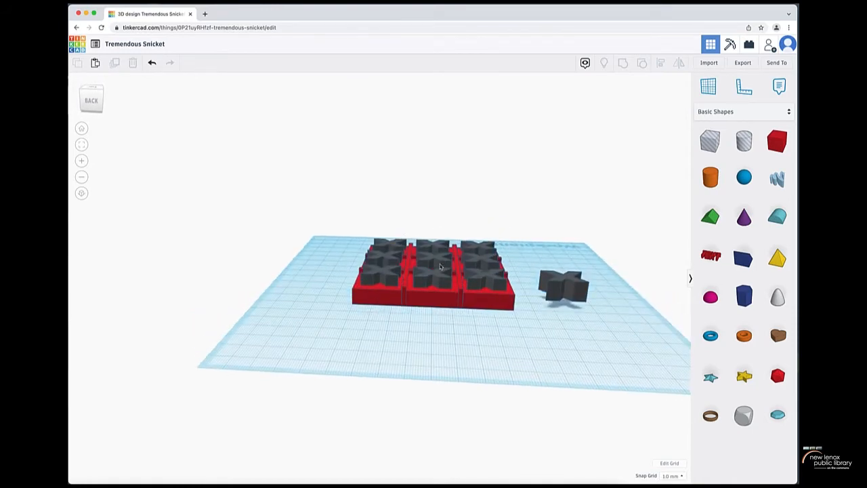
Nudge the letter X in the board's centre cell one step sideways to centre it.
{"action": "left_click", "coordinate": [437, 263]}
{"action": "key", "text": "Left"}
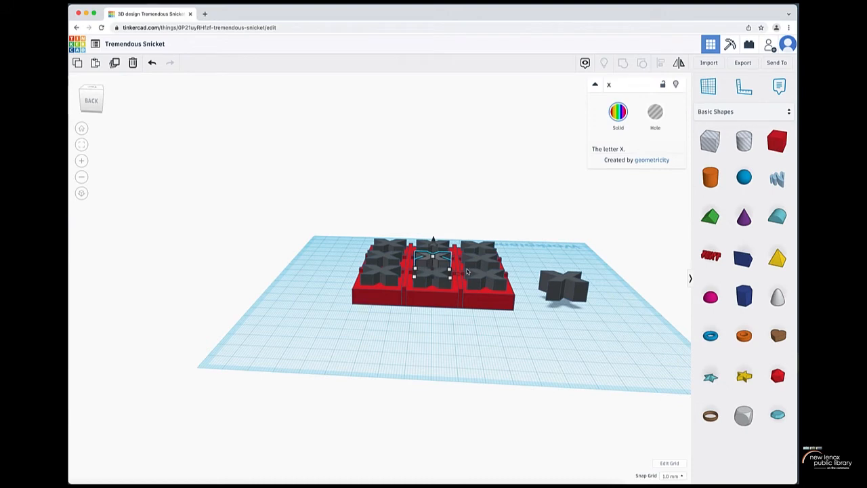
{"action": "left_click", "coordinate": [516, 256]}
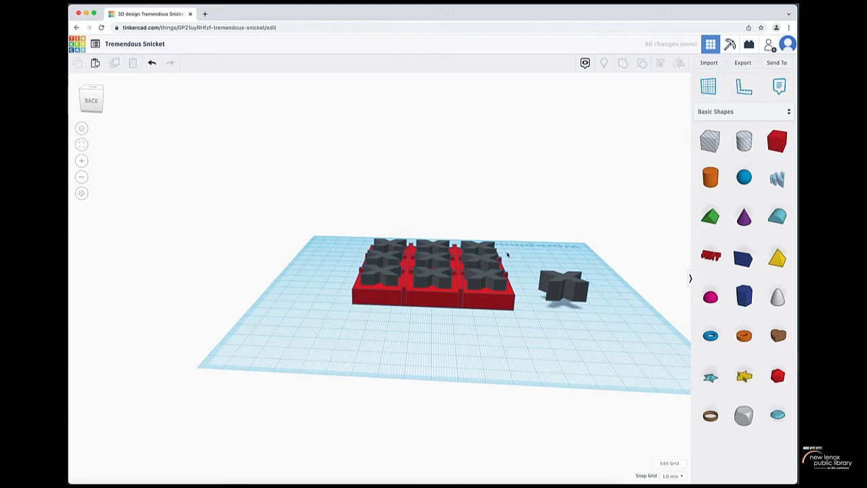
{"action": "right_click_drag", "start_coordinate": [509, 257], "coordinate": [484, 294]}
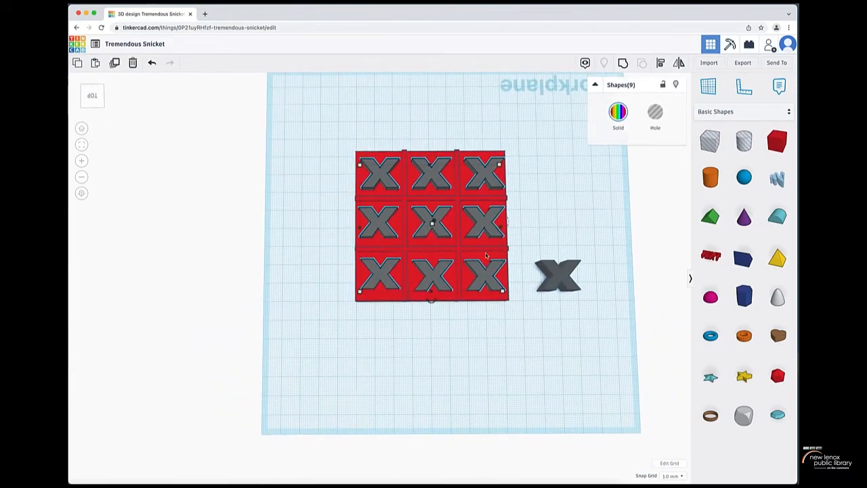
Select the nine letter X shapes on the board, without the loose one, turn them into holes and group them.
{"action": "left_click_drag", "start_coordinate": [518, 213], "coordinate": [519, 139]}
{"action": "left_click_drag", "start_coordinate": [524, 190], "coordinate": [524, 144]}
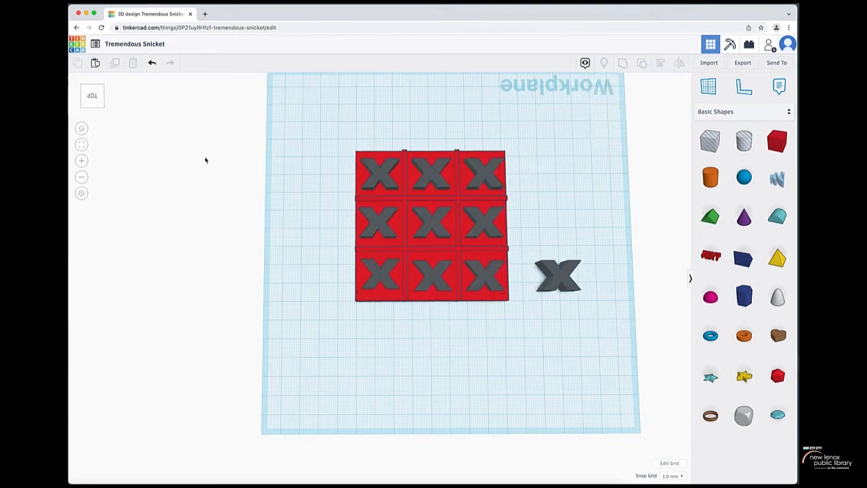
{"action": "right_click_drag", "start_coordinate": [300, 187], "coordinate": [343, 205]}
{"action": "left_click_drag", "start_coordinate": [352, 212], "coordinate": [504, 281]}
{"action": "right_click_drag", "start_coordinate": [397, 212], "coordinate": [393, 288]}
{"action": "left_click", "coordinate": [655, 114]}
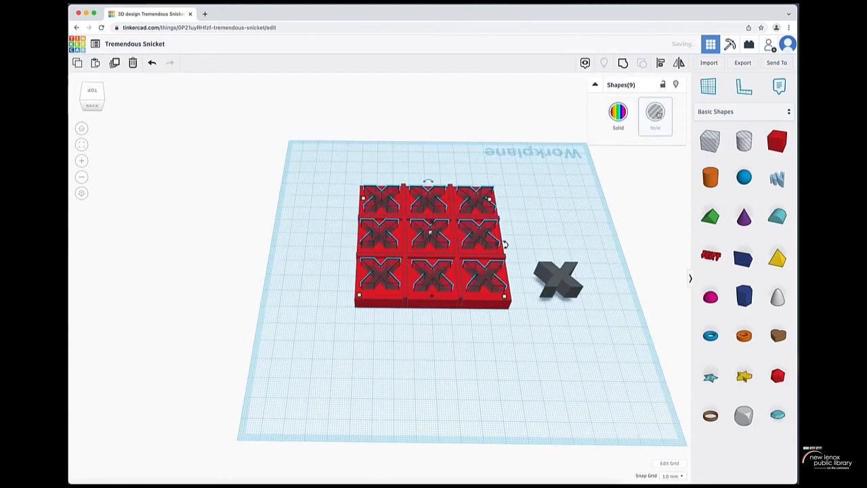
{"action": "left_click", "coordinate": [518, 230]}
{"action": "right_click_drag", "start_coordinate": [522, 226], "coordinate": [532, 275]}
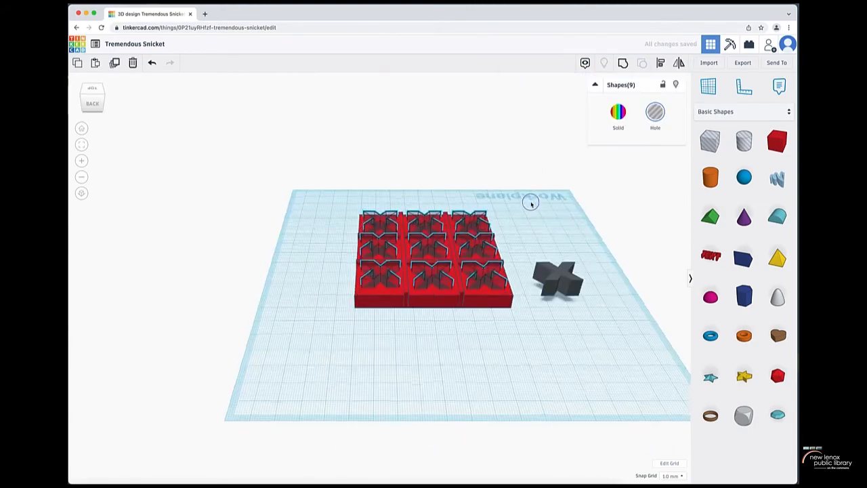
{"action": "right_click_drag", "start_coordinate": [530, 203], "coordinate": [532, 274]}
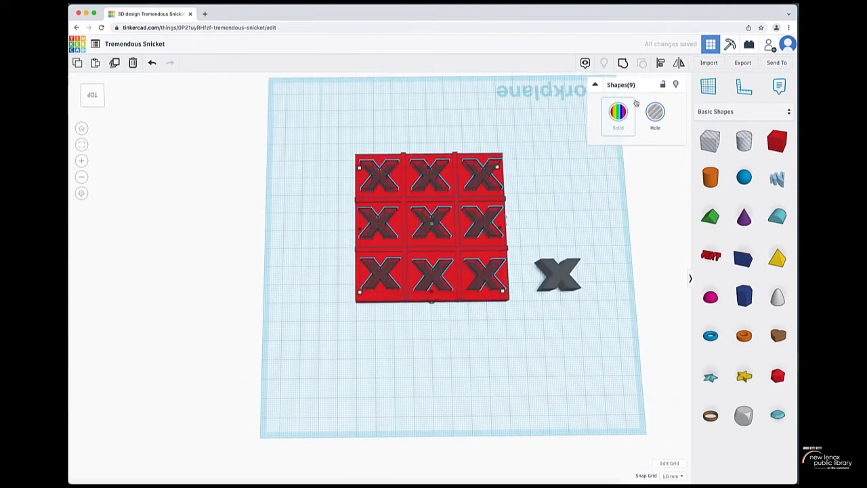
{"action": "left_click", "coordinate": [622, 63]}
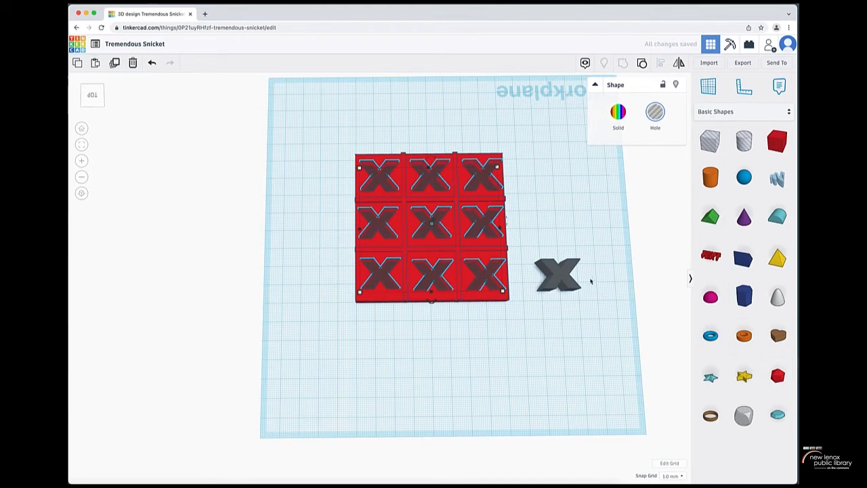
Add a tube from Basic Shapes to the workplane and position it next to the loose X piece.
{"action": "left_click", "coordinate": [745, 112]}
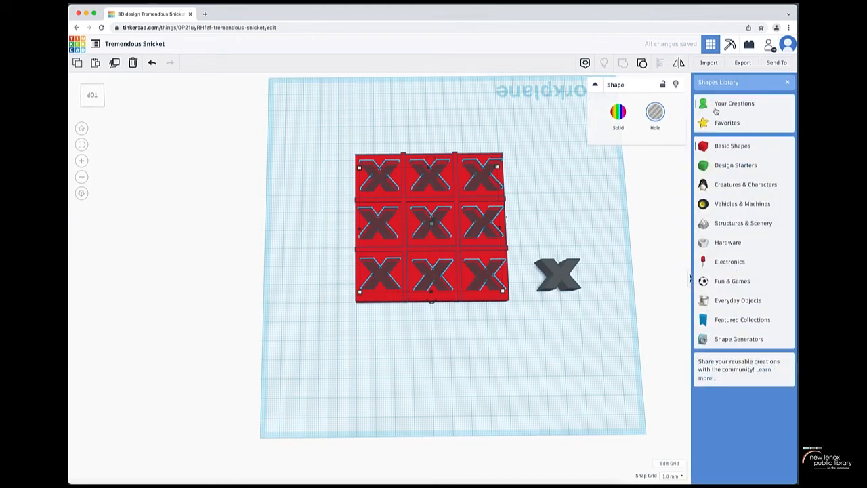
{"action": "left_click", "coordinate": [725, 145]}
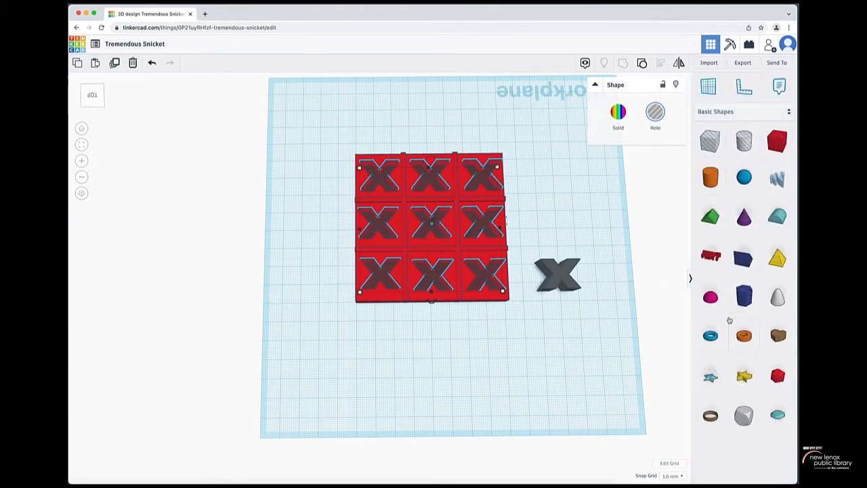
{"action": "left_click_drag", "start_coordinate": [745, 338], "coordinate": [559, 311]}
{"action": "right_click_drag", "start_coordinate": [617, 337], "coordinate": [415, 352]}
{"action": "left_click_drag", "start_coordinate": [413, 367], "coordinate": [405, 368]}
{"action": "right_click_drag", "start_coordinate": [474, 371], "coordinate": [546, 405]}
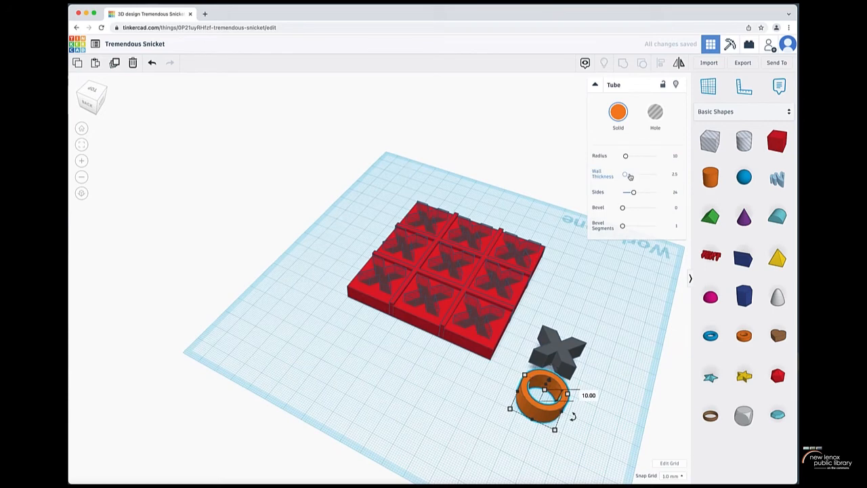
Set the tube's wall thickness to 4.5 and its number of sides to 64.
{"action": "left_click_drag", "start_coordinate": [626, 177], "coordinate": [627, 175]}
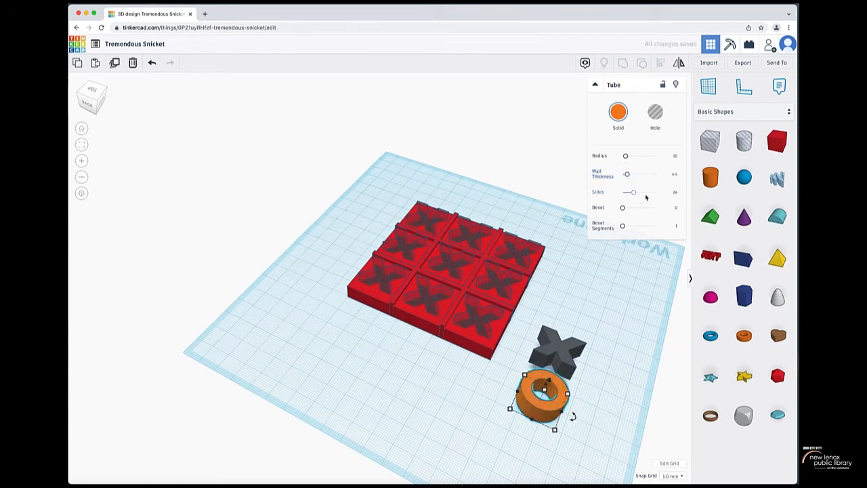
{"action": "left_click", "coordinate": [633, 192]}
{"action": "left_click", "coordinate": [671, 175]}
{"action": "type", "text": "4.5"}
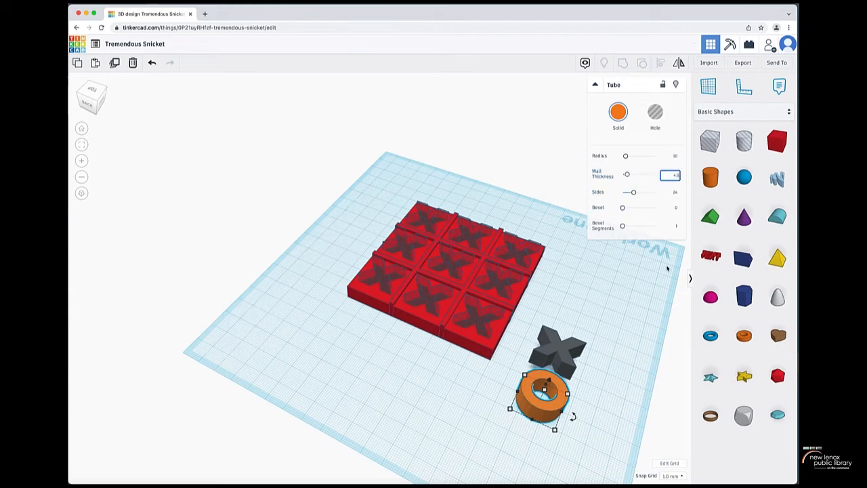
{"action": "key", "text": "Return"}
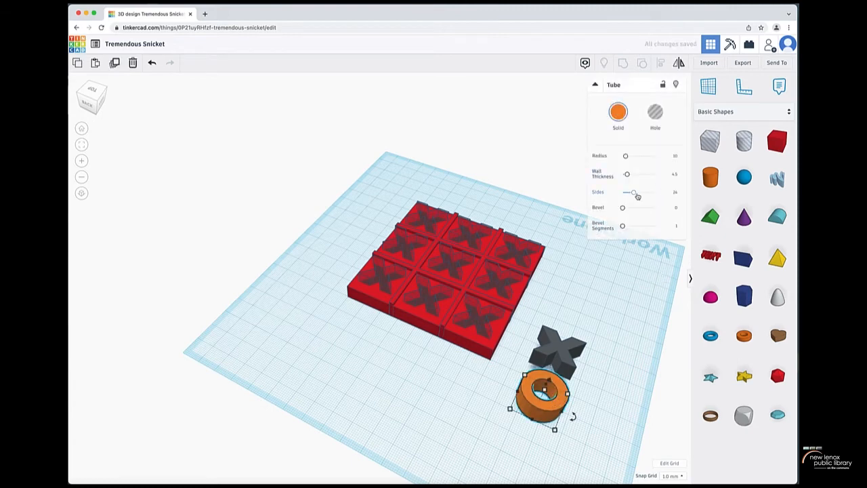
{"action": "left_click_drag", "start_coordinate": [633, 192], "coordinate": [717, 197]}
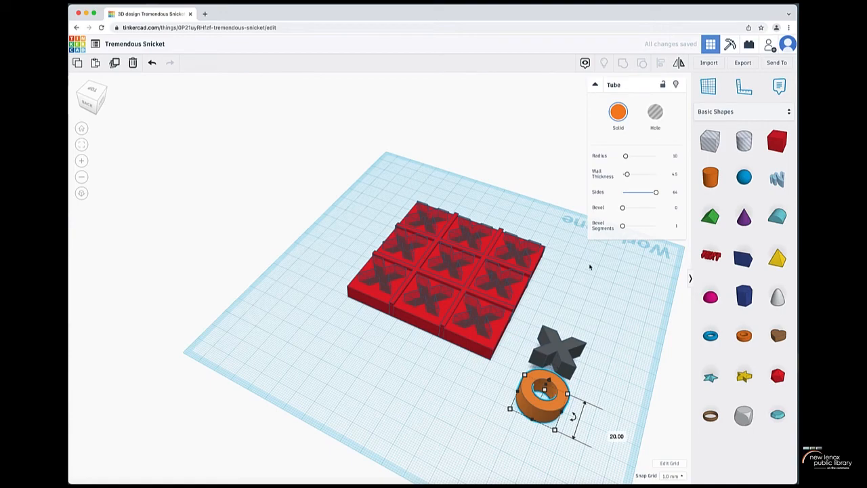
{"action": "right_click_drag", "start_coordinate": [456, 344], "coordinate": [515, 389]}
{"action": "left_click_drag", "start_coordinate": [585, 357], "coordinate": [579, 263]}
{"action": "key", "text": "ctrl+z"}
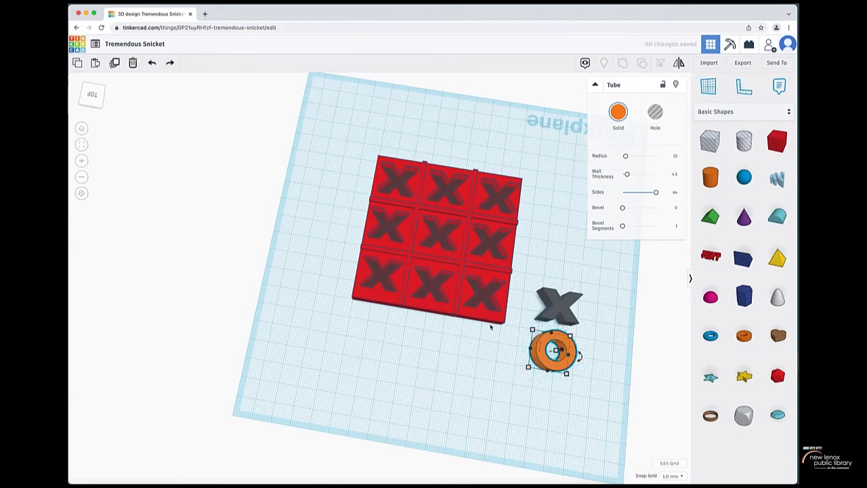
Compare the heights of the tube and the loose X piece from the side.
{"action": "right_click_drag", "start_coordinate": [545, 317], "coordinate": [545, 231]}
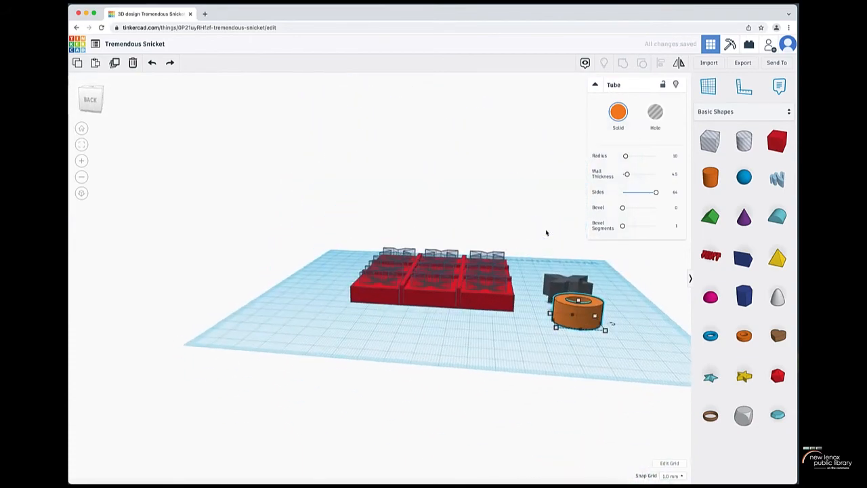
{"action": "right_click_drag", "start_coordinate": [605, 329], "coordinate": [421, 312]}
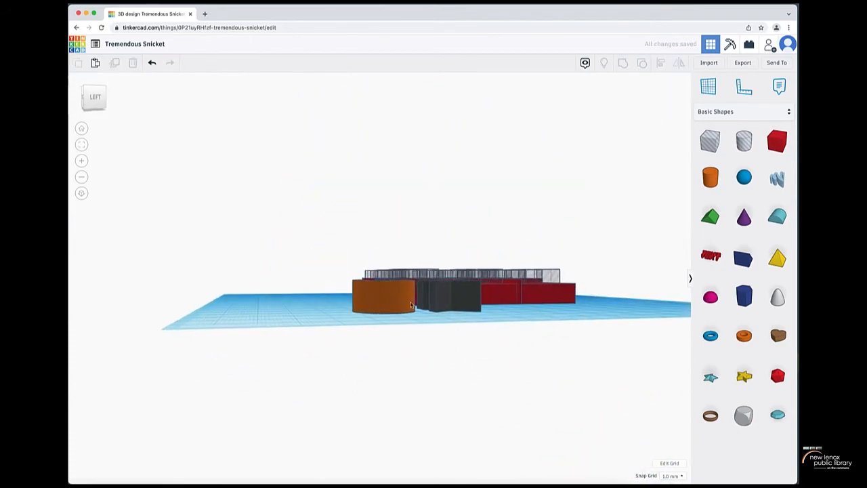
{"action": "left_click", "coordinate": [435, 296]}
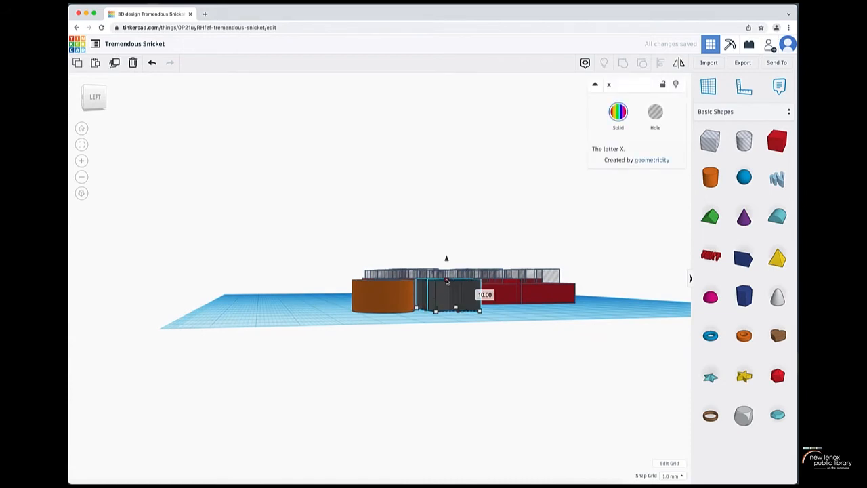
{"action": "left_click", "coordinate": [384, 283]}
{"action": "right_click_drag", "start_coordinate": [383, 283], "coordinate": [522, 416]}
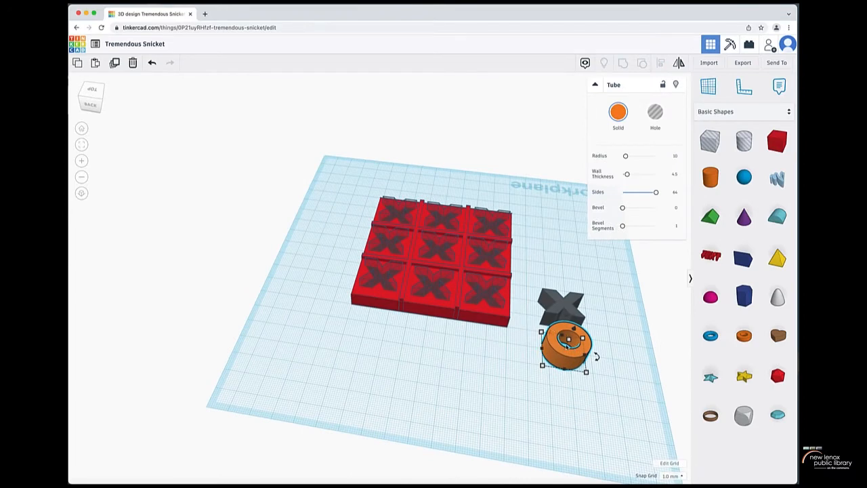
Add a copy of the loose tube and place it over the X in the board's corner square nearest the loose pieces.
{"action": "key", "text": "super+v"}
{"action": "left_click_drag", "start_coordinate": [592, 352], "coordinate": [498, 301]}
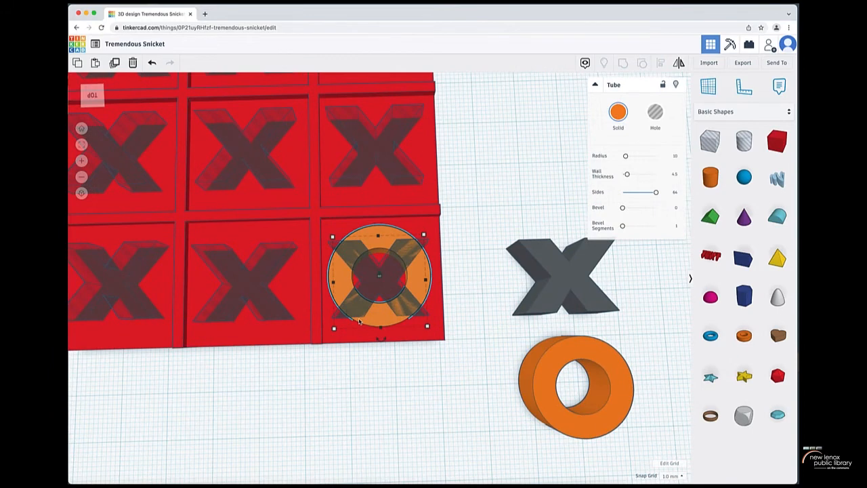
{"action": "key", "text": "Down"}
{"action": "key", "text": "Down"}
{"action": "key", "text": "Up"}
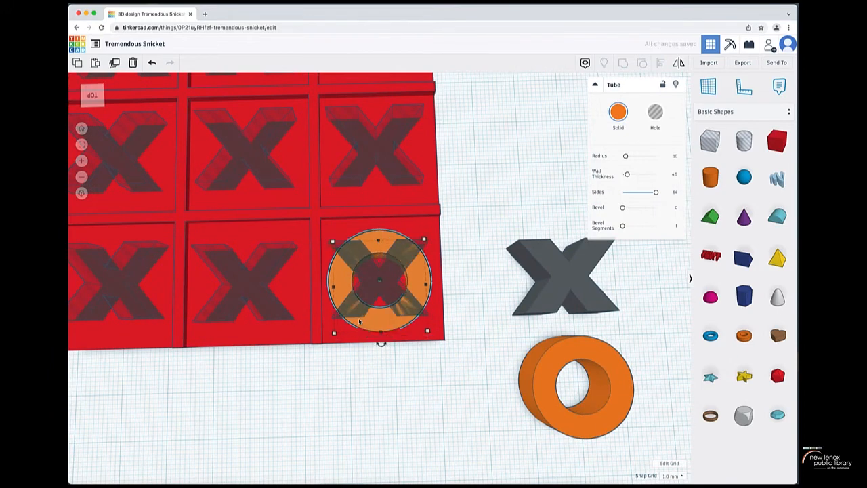
Check the loose X's footprint and set the loose tube's width and length to 15 mm.
{"action": "left_click", "coordinate": [601, 270]}
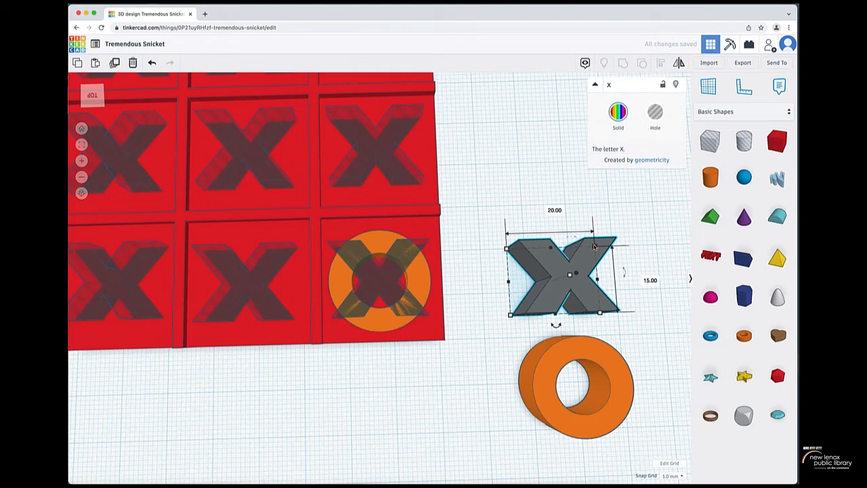
{"action": "left_click", "coordinate": [593, 368]}
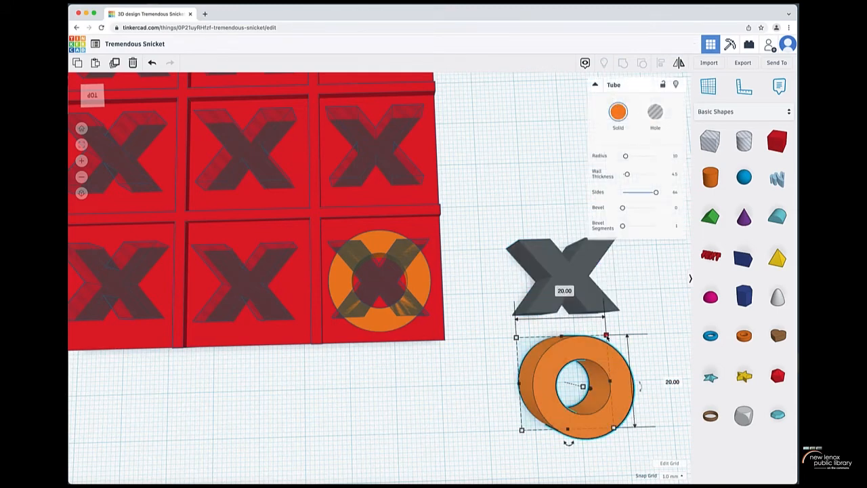
{"action": "left_click", "coordinate": [606, 335]}
{"action": "left_click", "coordinate": [560, 289]}
{"action": "type", "text": "15"}
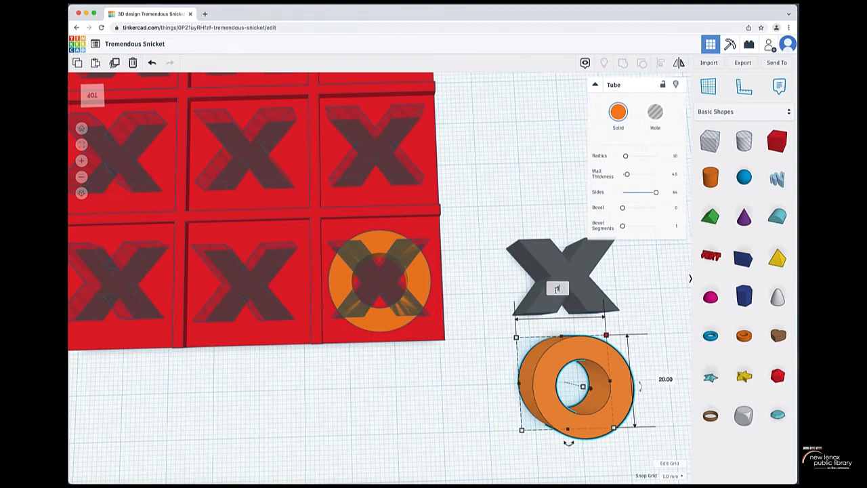
{"action": "key", "text": "Return"}
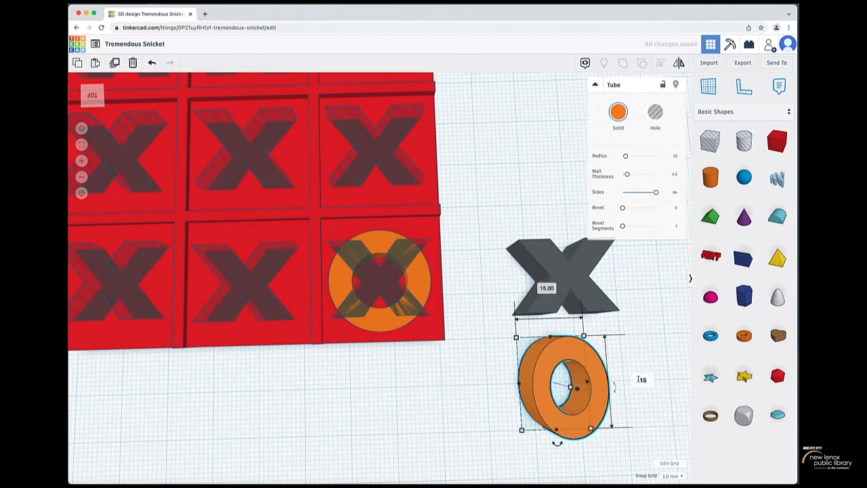
Set the width and length of the tube in the board's corner square to 15 mm.
{"action": "left_click", "coordinate": [420, 238]}
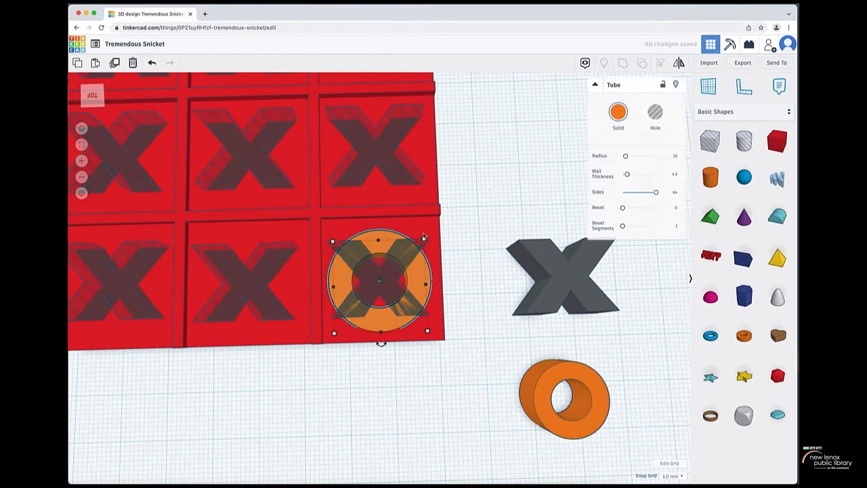
{"action": "left_click", "coordinate": [424, 237]}
{"action": "type", "text": "15"}
{"action": "key", "text": "Return"}
{"action": "left_click", "coordinate": [451, 284]}
{"action": "type", "text": "1"}
{"action": "key", "text": "Return"}
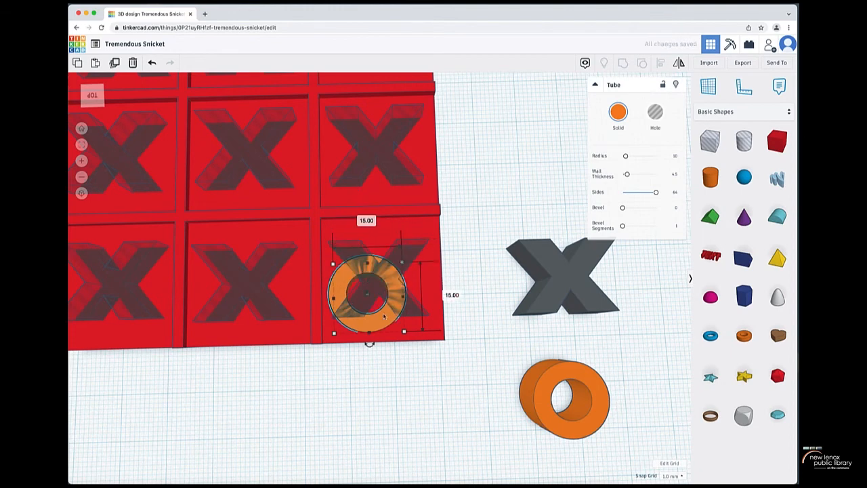
Nudge the resized tube toward the centre of the corner square's X, undoing the last sideways nudge.
{"action": "key", "text": "Up"}
{"action": "key", "text": "Up"}
{"action": "key", "text": "Right"}
{"action": "key", "text": "Right"}
{"action": "key", "text": "Right"}
{"action": "key", "text": "Up"}
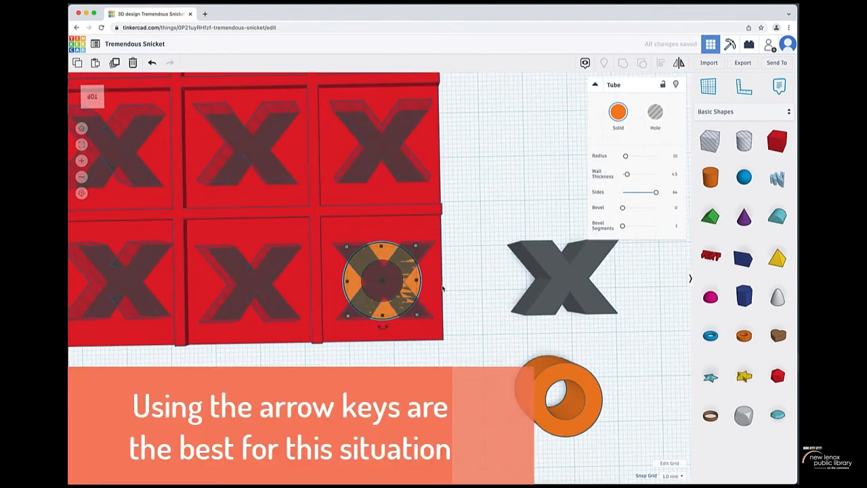
{"action": "key", "text": "Right"}
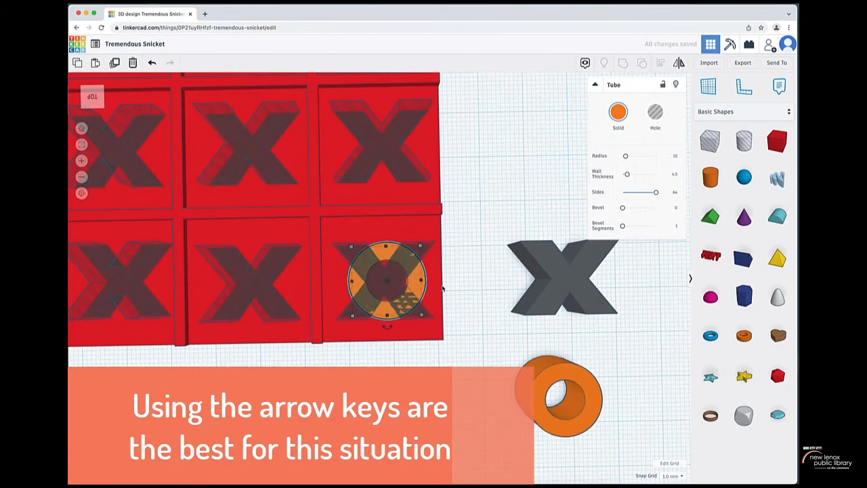
{"action": "key", "text": "ctrl+z"}
Set the snap grid to 0.5 mm and nudge the tube sideways by one increment to centre it on the X.
{"action": "scroll", "coordinate": [434, 292], "scroll_direction": "down", "scroll_amount": 3}
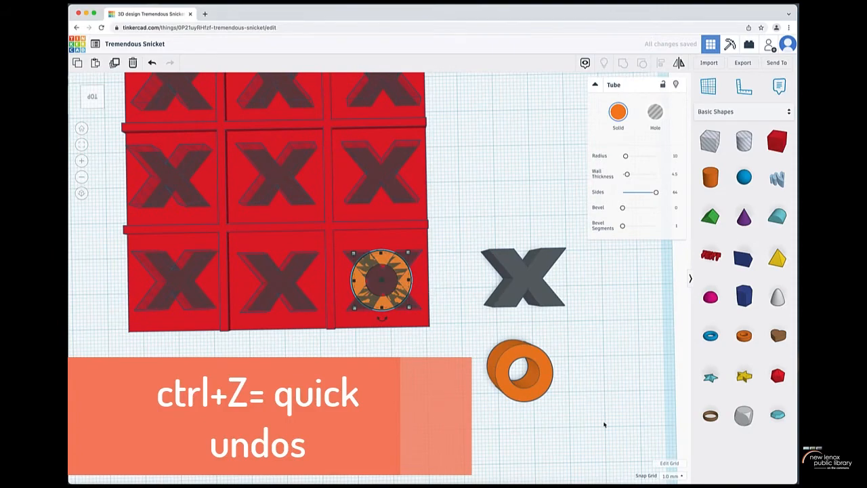
{"action": "scroll", "coordinate": [683, 472], "scroll_direction": "up", "scroll_amount": 2}
{"action": "left_click", "coordinate": [680, 474]}
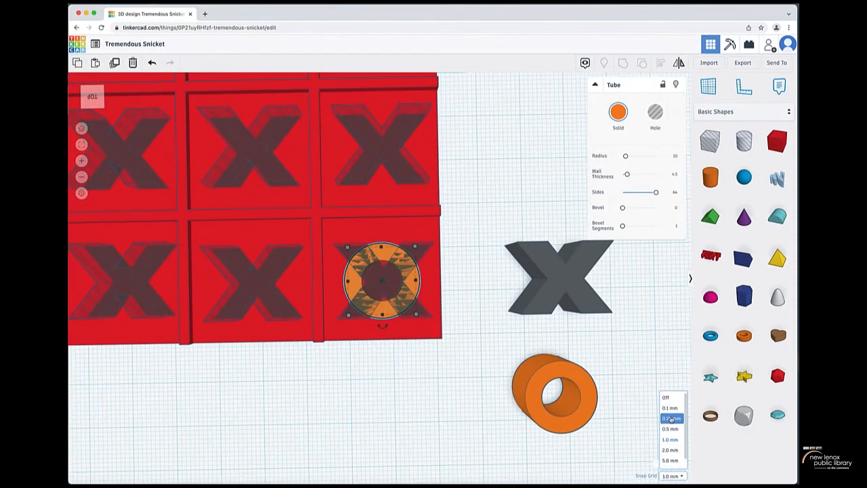
{"action": "left_click", "coordinate": [671, 418]}
{"action": "left_click", "coordinate": [675, 474]}
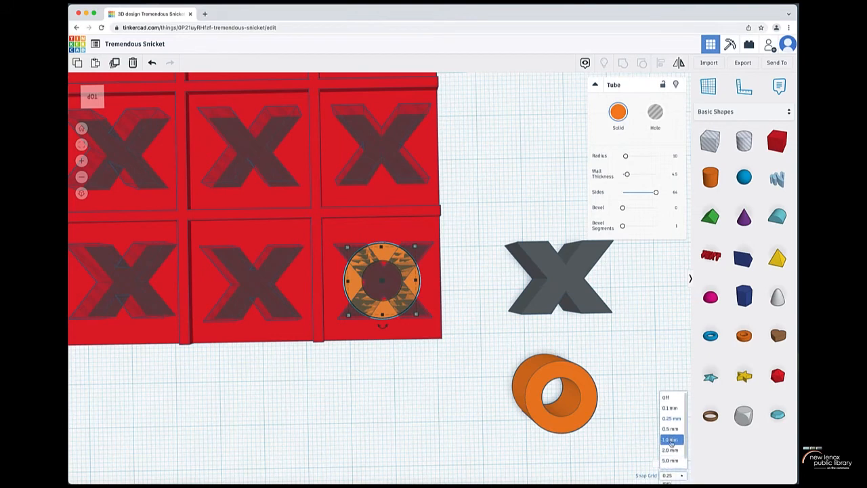
{"action": "left_click", "coordinate": [670, 428]}
{"action": "key", "text": "Right"}
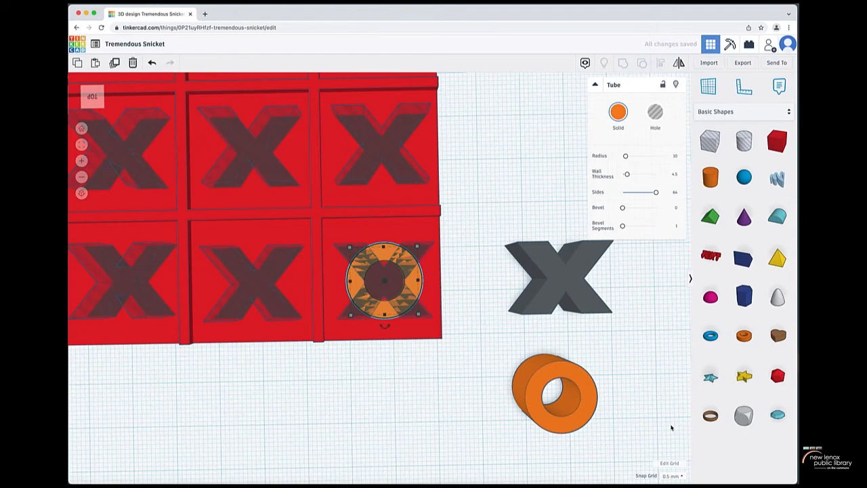
Turn the tube over the corner square's X into a hole and inspect the overlap of both shapes up close.
{"action": "scroll", "coordinate": [670, 427], "scroll_direction": "down", "scroll_amount": 2}
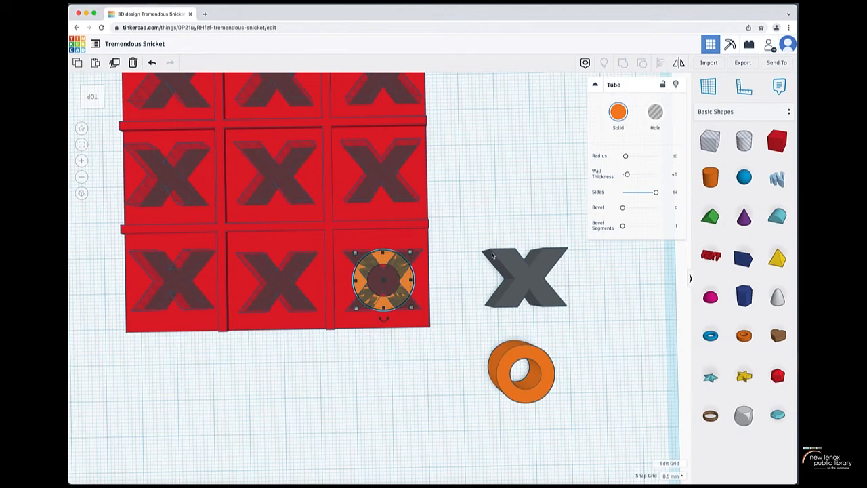
{"action": "key", "text": "h"}
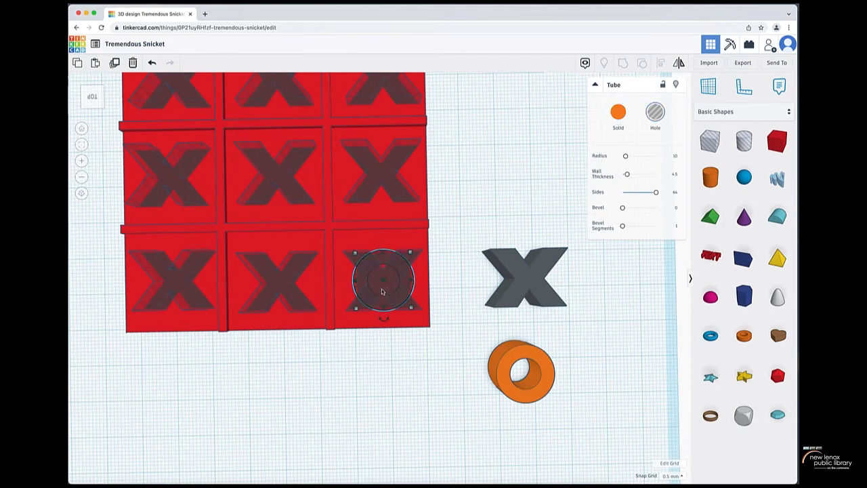
{"action": "left_click", "coordinate": [81, 145]}
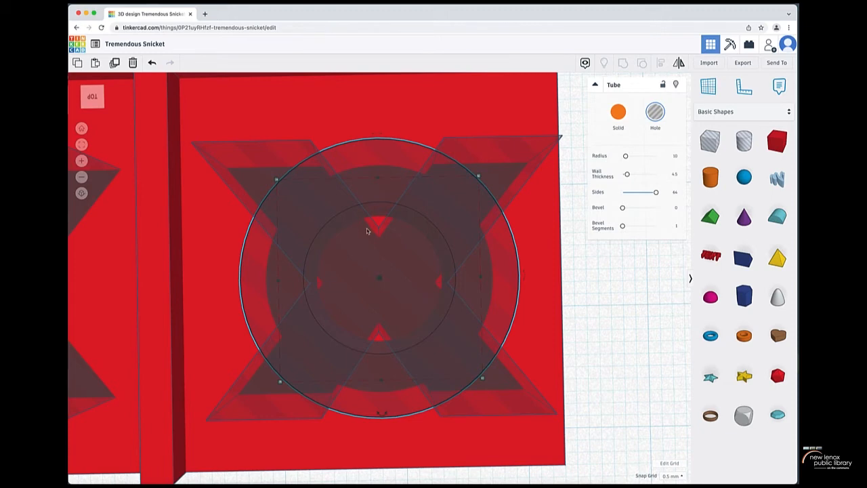
{"action": "scroll", "coordinate": [372, 229], "scroll_direction": "down", "scroll_amount": 3}
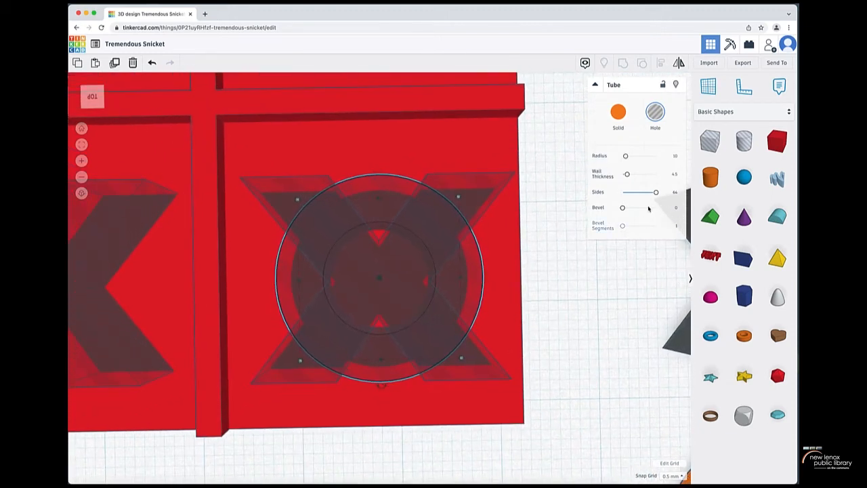
Try wall thicknesses of 6.46, 6 and 6.2 on the tube hole over the corner X.
{"action": "left_click_drag", "start_coordinate": [627, 178], "coordinate": [629, 174]}
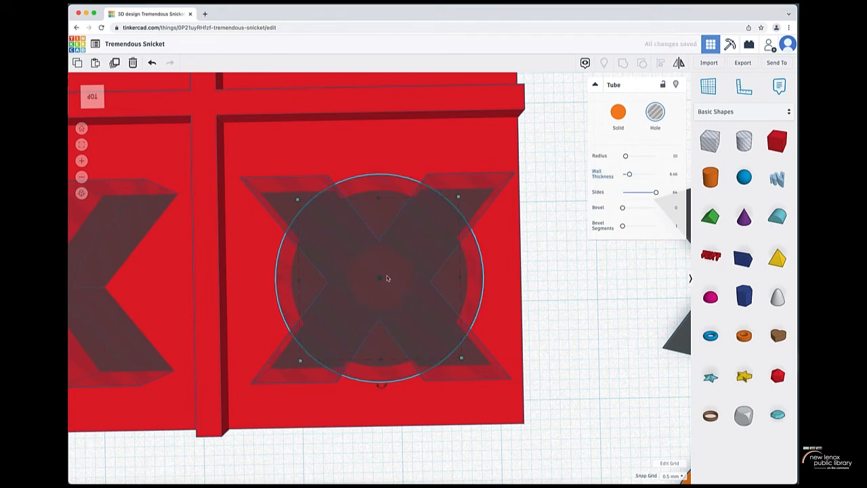
{"action": "left_click", "coordinate": [670, 174]}
{"action": "type", "text": "4"}
{"action": "key", "text": "Return"}
{"action": "left_click", "coordinate": [672, 175]}
{"action": "type", "text": "6"}
{"action": "key", "text": "Return"}
{"action": "left_click", "coordinate": [670, 175]}
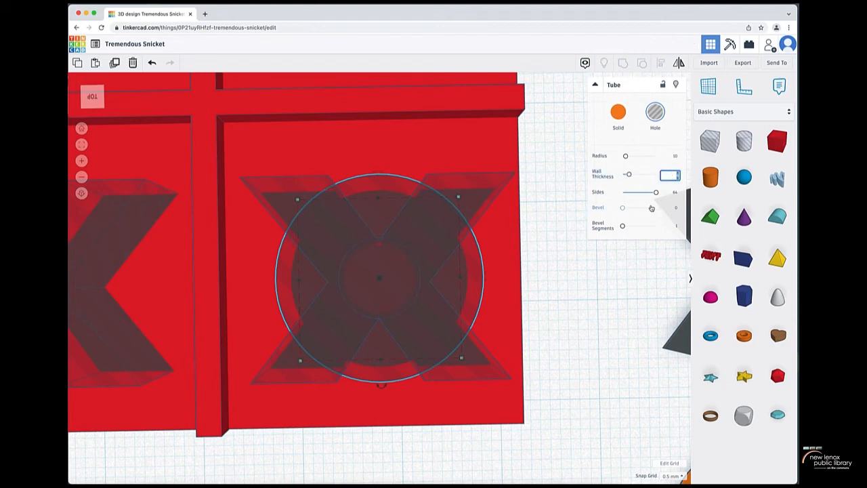
{"action": "type", "text": "4"}
{"action": "key", "text": "Return"}
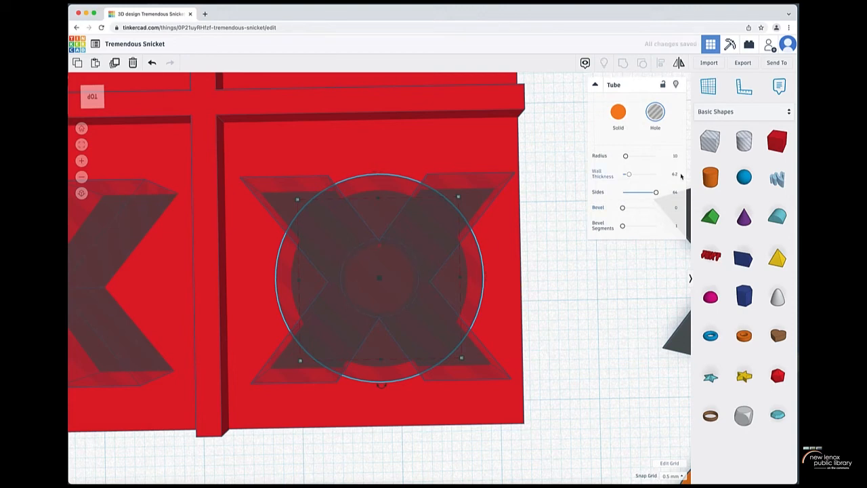
Set the wall thickness of the tube hole over the corner X to 6.4.
{"action": "left_click", "coordinate": [675, 174]}
{"action": "type", "text": "4"}
{"action": "key", "text": "Return"}
{"action": "scroll", "coordinate": [579, 283], "scroll_direction": "down", "scroll_amount": 4}
Delete the loose orange tube beside the loose X piece.
{"action": "left_click", "coordinate": [620, 435]}
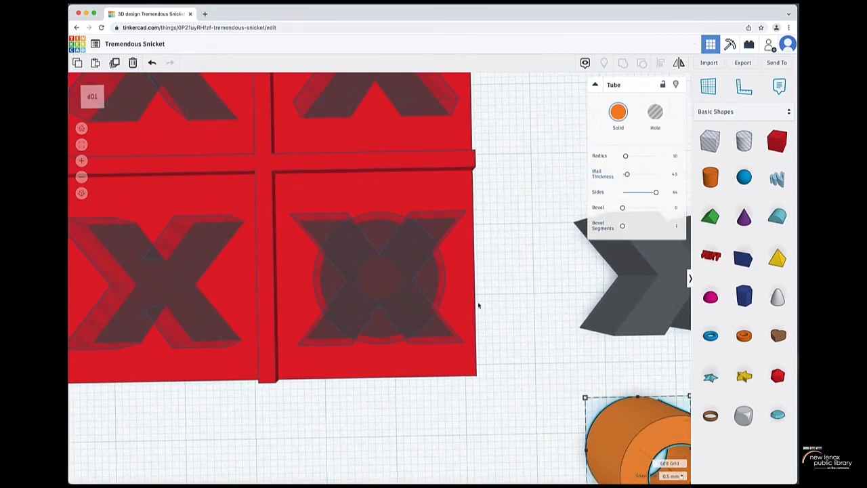
{"action": "left_click", "coordinate": [442, 294]}
{"action": "left_click", "coordinate": [639, 431]}
{"action": "key", "text": "Delete"}
{"action": "scroll", "coordinate": [638, 424], "scroll_direction": "down", "scroll_amount": 2}
Copy the corner square's tube hole, move the copy beside the loose X piece and make it solid.
{"action": "left_click", "coordinate": [421, 276]}
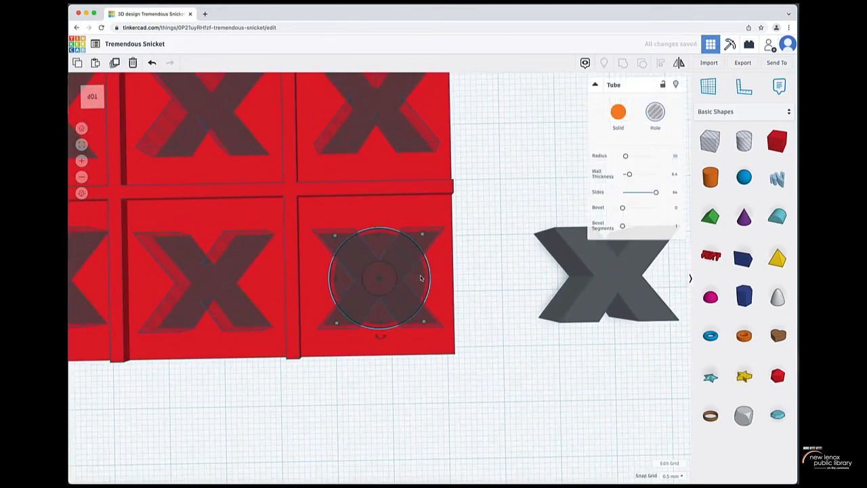
{"action": "key", "text": "super+v"}
{"action": "left_click_drag", "start_coordinate": [460, 288], "coordinate": [656, 405]}
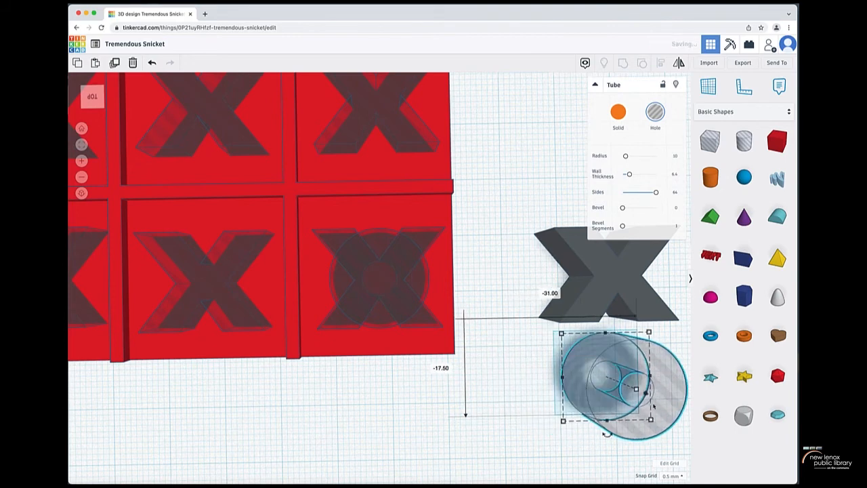
{"action": "left_click", "coordinate": [617, 112]}
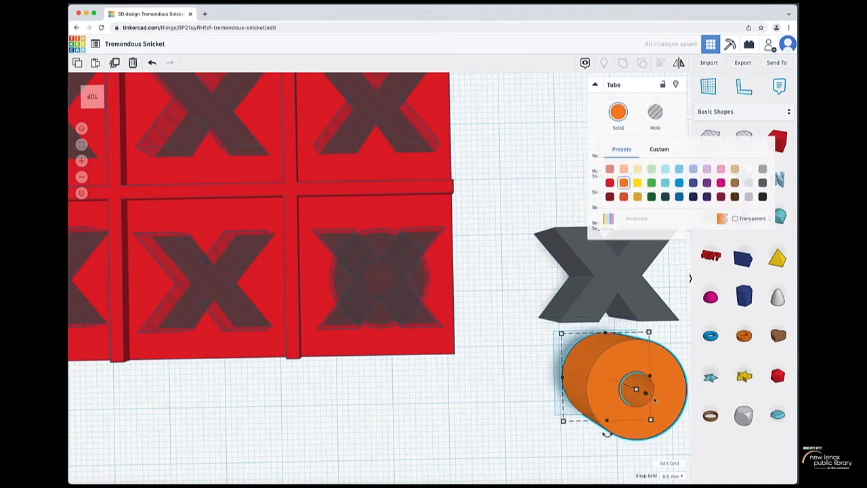
Lower the loose solid tube by 4 mm so that it rests on the workplane.
{"action": "right_click_drag", "start_coordinate": [654, 400], "coordinate": [606, 342]}
{"action": "scroll", "coordinate": [599, 359], "scroll_direction": "down", "scroll_amount": 5}
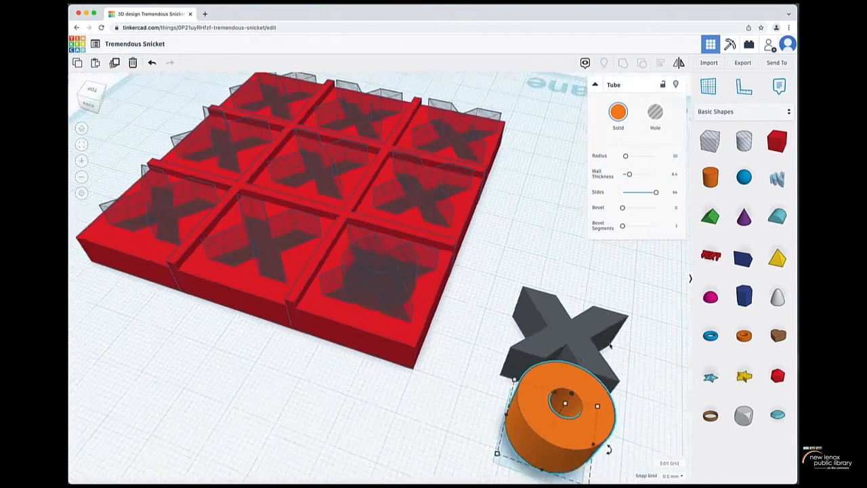
{"action": "right_click_drag", "start_coordinate": [582, 381], "coordinate": [568, 384]}
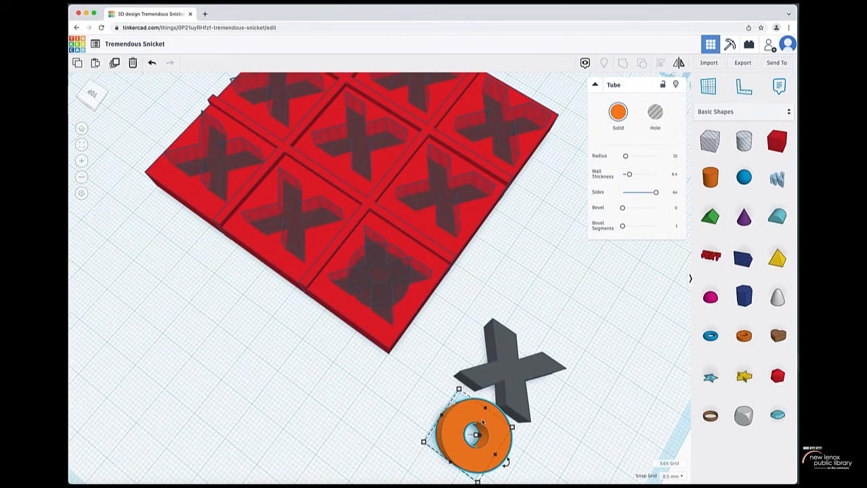
{"action": "right_click_drag", "start_coordinate": [476, 421], "coordinate": [486, 355]}
{"action": "right_click_drag", "start_coordinate": [571, 371], "coordinate": [403, 354]}
{"action": "left_click_drag", "start_coordinate": [378, 253], "coordinate": [371, 279]}
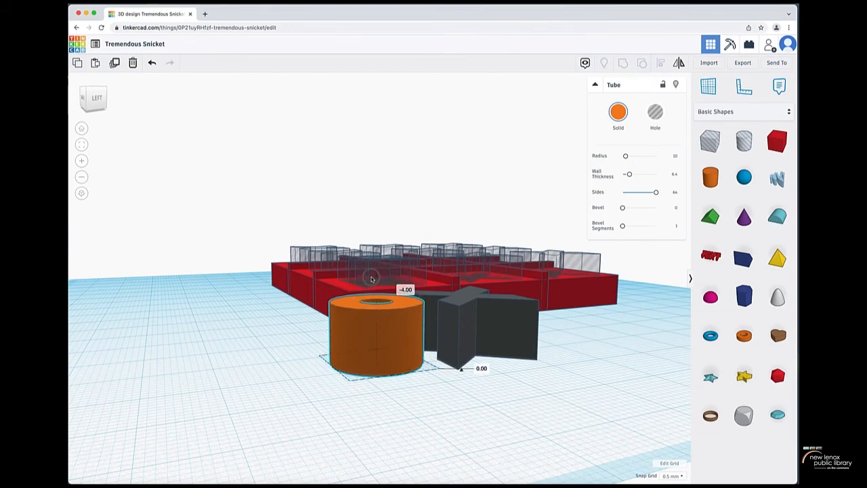
{"action": "right_click_drag", "start_coordinate": [358, 332], "coordinate": [467, 430]}
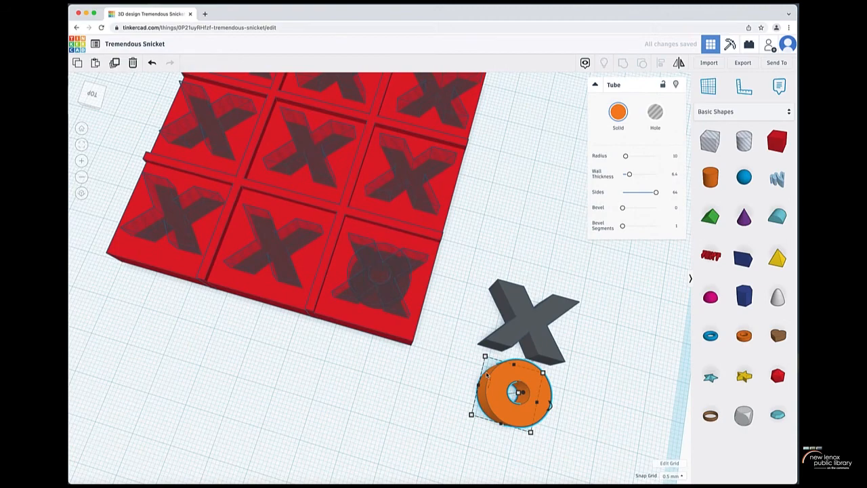
Try to shift a copy of the corner square's tube hole sideways with the 0.5 mm snap grid.
{"action": "right_click_drag", "start_coordinate": [317, 298], "coordinate": [359, 273]}
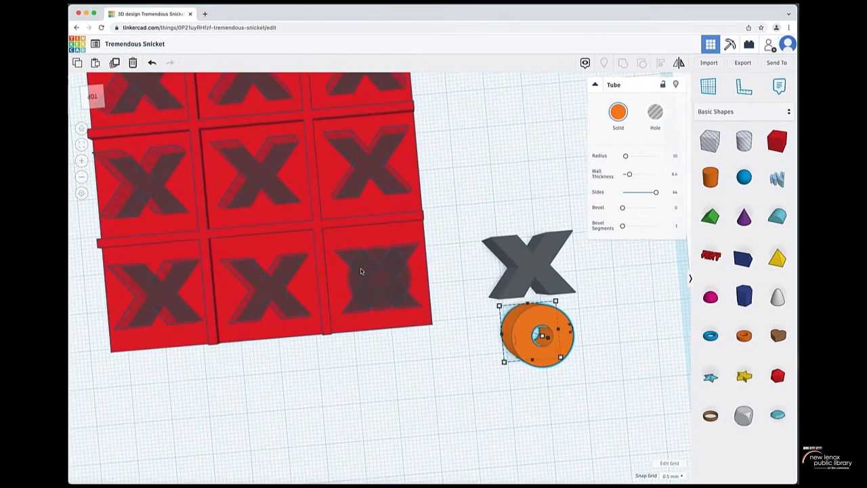
{"action": "left_click", "coordinate": [358, 283]}
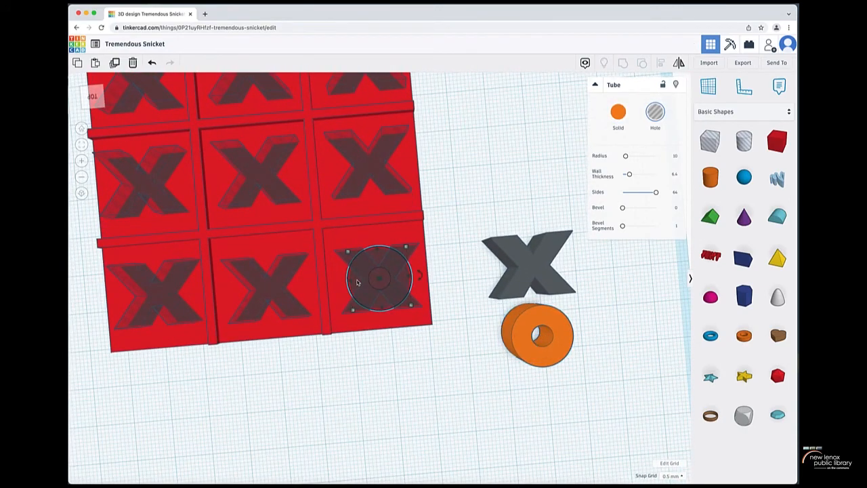
{"action": "key", "text": "shift+Right"}
{"action": "key", "text": "Left"}
{"action": "key", "text": "Left"}
{"action": "key", "text": "Left"}
{"action": "key", "text": "Left"}
{"action": "key", "text": "Left"}
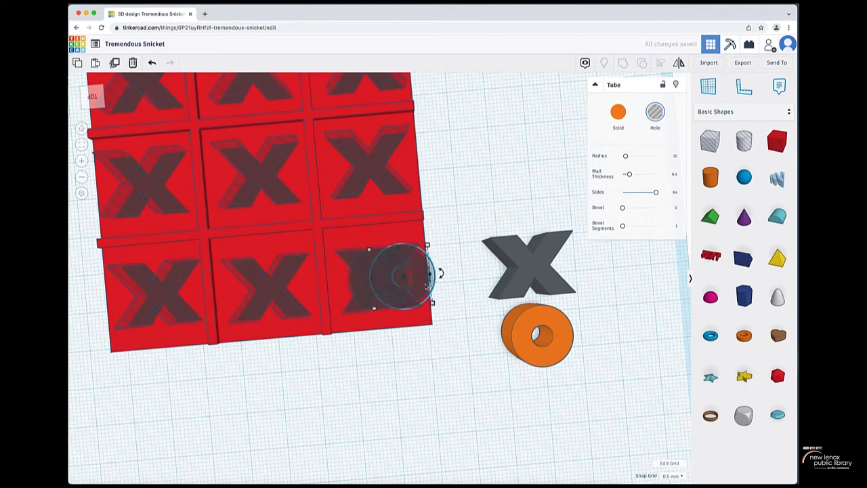
{"action": "key", "text": "super+z"}
Set the snap grid to 1.0 mm and move a copy of the corner tube hole over the neighbouring middle square's X.
{"action": "left_click", "coordinate": [672, 442]}
{"action": "key", "text": "shift+Left"}
{"action": "key", "text": "shift+Left"}
{"action": "key", "text": "shift+Left"}
{"action": "left_click", "coordinate": [93, 96]}
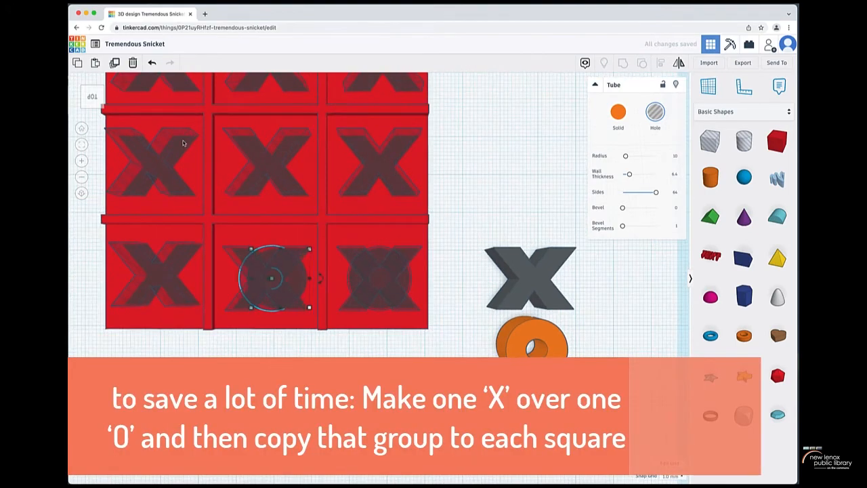
{"action": "key", "text": "f"}
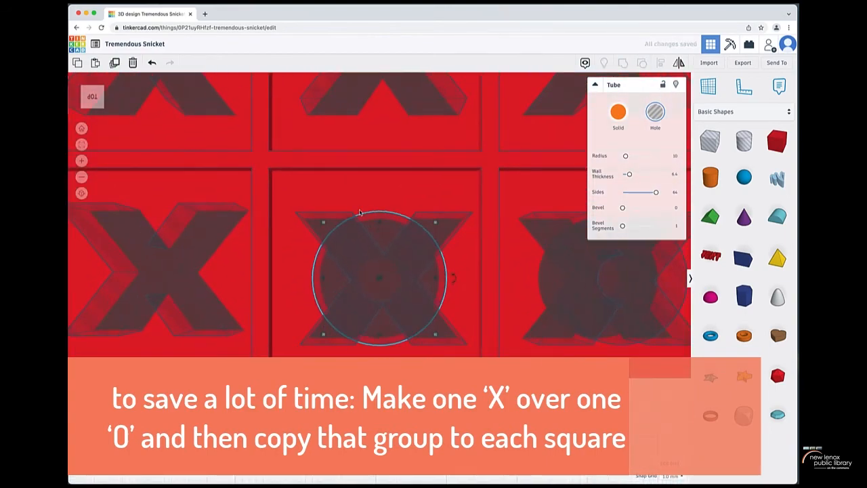
{"action": "scroll", "coordinate": [360, 213], "scroll_direction": "down", "scroll_amount": 4}
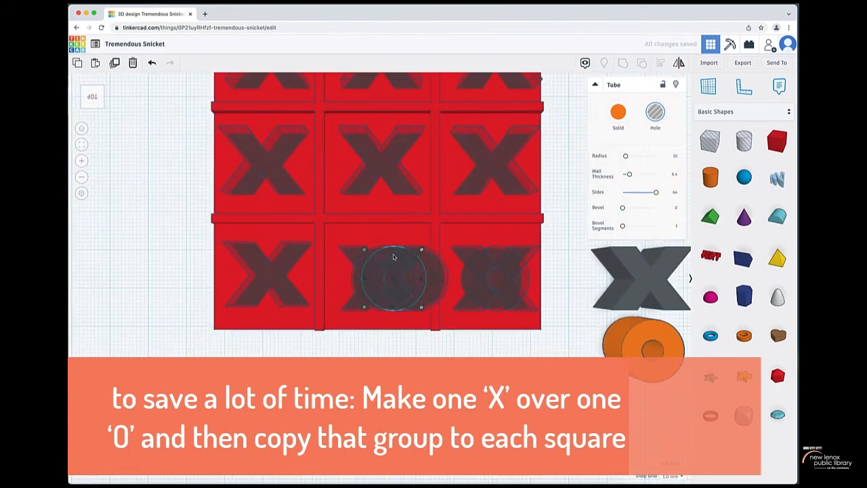
Move the tube-hole copy onto the X in the board's lower-left square and centre it there.
{"action": "key", "text": "shift+Left"}
{"action": "key", "text": "f"}
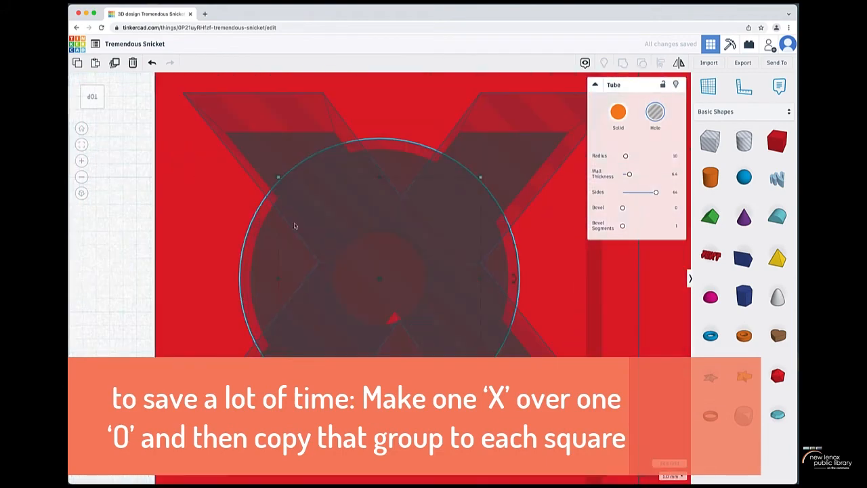
{"action": "left_click", "coordinate": [515, 116]}
{"action": "left_click", "coordinate": [398, 169]}
{"action": "key", "text": "Up"}
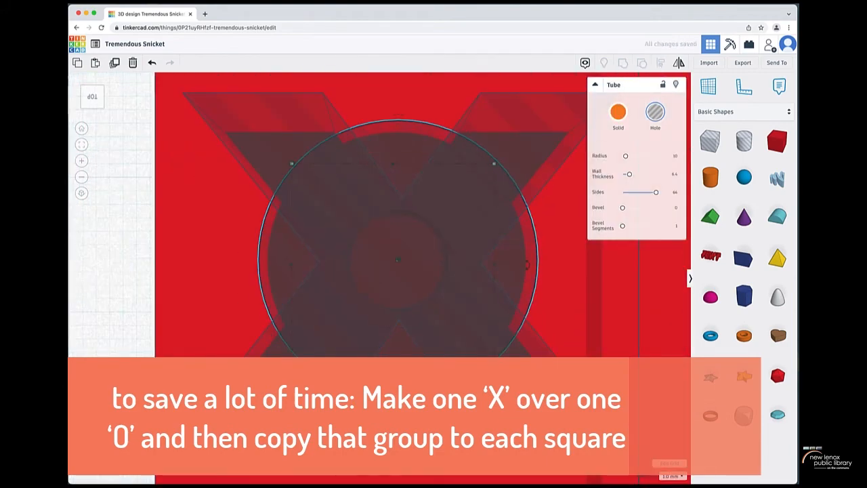
{"action": "scroll", "coordinate": [379, 278], "scroll_direction": "down", "scroll_amount": 4}
{"action": "left_click", "coordinate": [431, 240]}
{"action": "scroll", "coordinate": [431, 240], "scroll_direction": "down", "scroll_amount": 3}
{"action": "key", "text": "ctrl+shift+g"}
{"action": "left_click", "coordinate": [407, 250]}
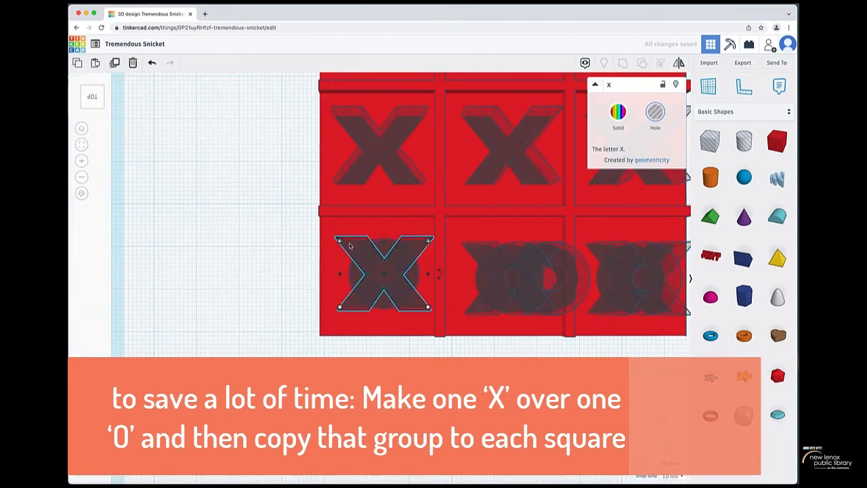
Place a copy of the tube hole over the X in the middle-left square and centre it.
{"action": "left_click", "coordinate": [410, 274]}
{"action": "scroll", "coordinate": [411, 274], "scroll_direction": "down", "scroll_amount": 3}
{"action": "scroll", "coordinate": [407, 310], "scroll_direction": "down", "scroll_amount": 2}
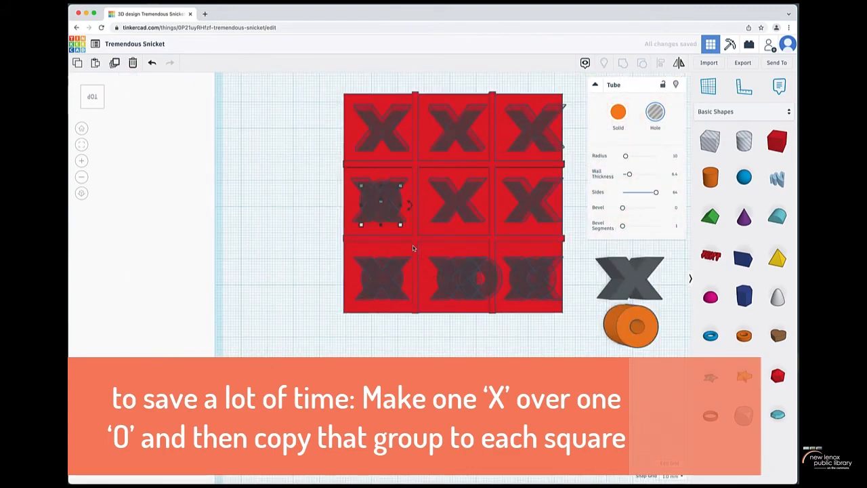
{"action": "left_click", "coordinate": [110, 166]}
{"action": "left_click", "coordinate": [81, 144]}
{"action": "left_click", "coordinate": [260, 261]}
{"action": "left_click", "coordinate": [81, 144]}
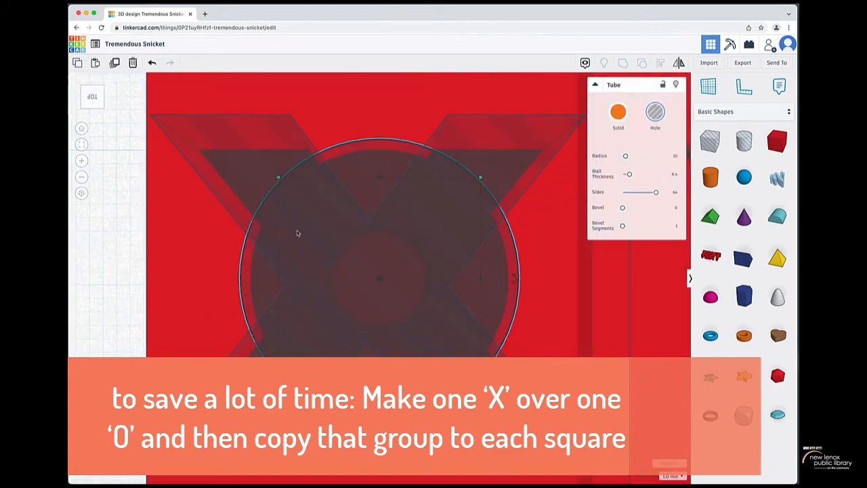
{"action": "key", "text": "Left"}
Duplicate the middle-left tube hole and shift the copy sideways onto the X in the centre square.
{"action": "key", "text": "ctrl+d"}
{"action": "key", "text": "shift+Right"}
{"action": "scroll", "coordinate": [406, 264], "scroll_direction": "down", "scroll_amount": 5}
{"action": "key", "text": "Right"}
{"action": "key", "text": "Right"}
{"action": "key", "text": "Right"}
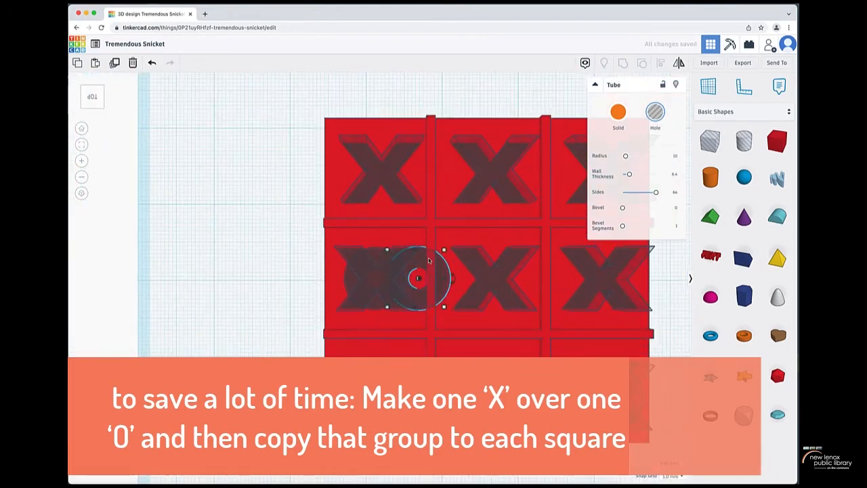
{"action": "key", "text": "Right"}
{"action": "key", "text": "Right"}
{"action": "key", "text": "Right"}
{"action": "key", "text": "Right"}
{"action": "key", "text": "Right"}
{"action": "key", "text": "Right"}
{"action": "key", "text": "Right"}
{"action": "key", "text": "Right"}
{"action": "key", "text": "Right"}
{"action": "key", "text": "Right"}
{"action": "left_click", "coordinate": [110, 163]}
{"action": "left_click", "coordinate": [82, 144]}
{"action": "left_click", "coordinate": [350, 259]}
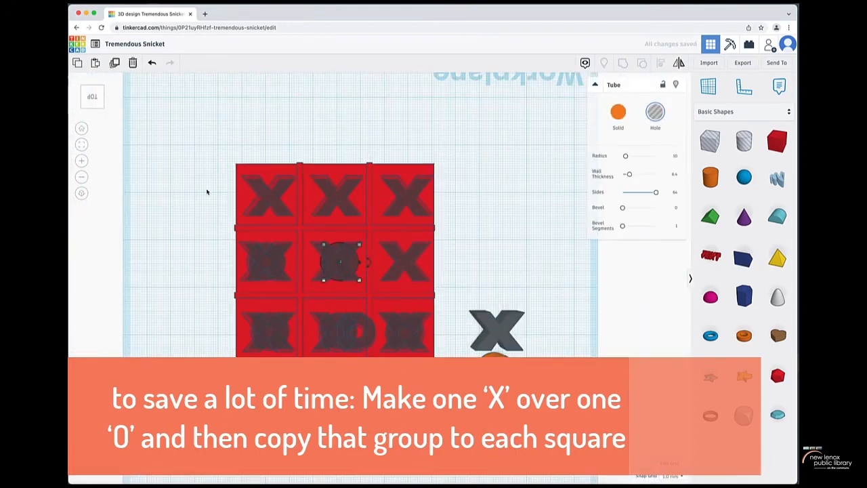
Copy the centre square's tube hole onto the X in the middle-right square.
{"action": "left_click", "coordinate": [81, 144]}
{"action": "scroll", "coordinate": [400, 252], "scroll_direction": "down", "scroll_amount": 5}
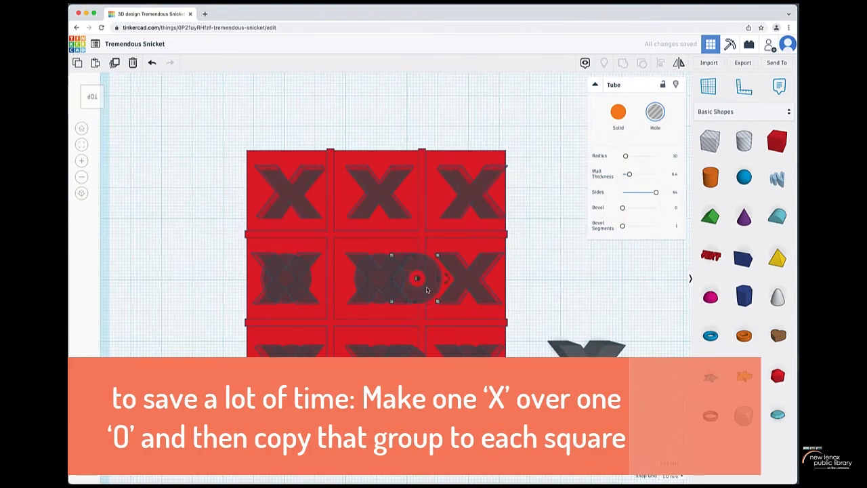
{"action": "left_click_drag", "start_coordinate": [502, 289], "coordinate": [491, 194]}
{"action": "left_click", "coordinate": [491, 280]}
{"action": "left_click", "coordinate": [81, 144]}
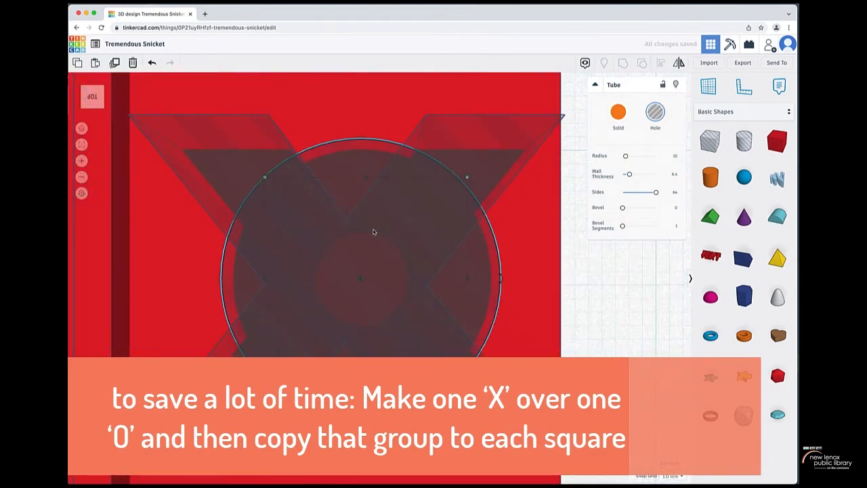
Place copies of the tube hole over the Xs in the upper-right and upper-middle squares.
{"action": "scroll", "coordinate": [373, 230], "scroll_direction": "down", "scroll_amount": 5}
{"action": "left_click", "coordinate": [376, 163]}
{"action": "left_click", "coordinate": [81, 144]}
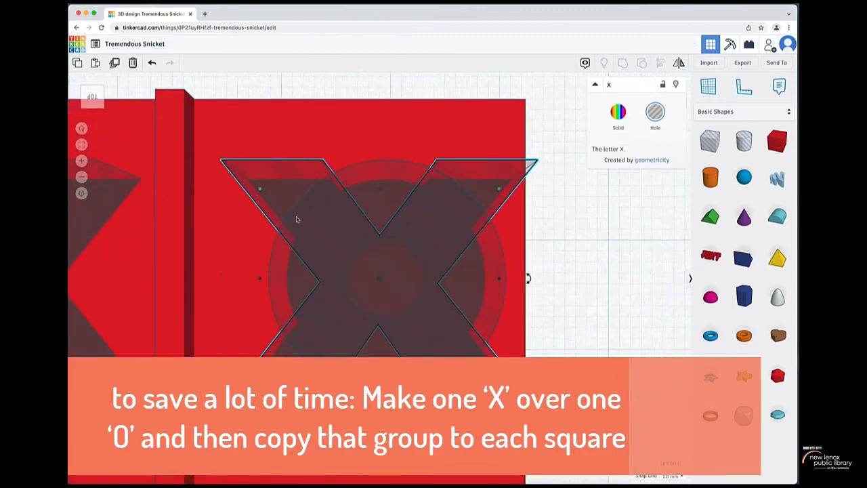
{"action": "left_click", "coordinate": [426, 265]}
{"action": "scroll", "coordinate": [425, 264], "scroll_direction": "down", "scroll_amount": 3}
{"action": "left_click_drag", "start_coordinate": [387, 289], "coordinate": [239, 286]}
{"action": "key", "text": "f"}
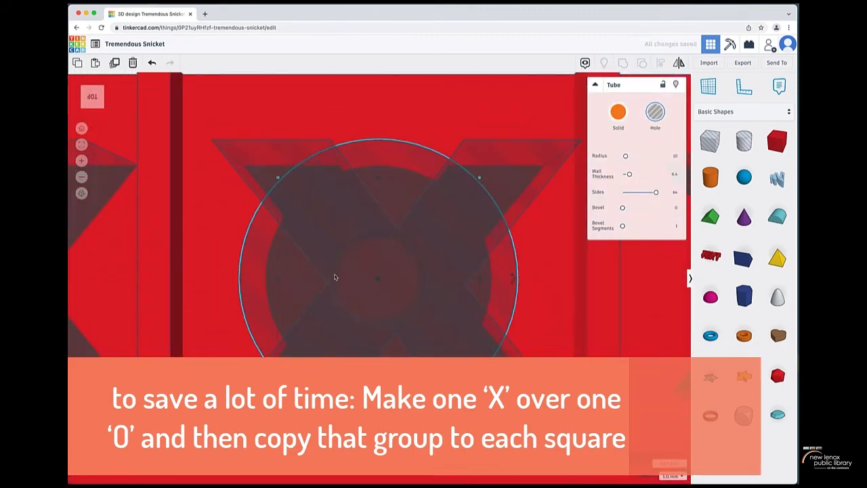
Copy the tube hole onto the X in the upper-left square and centre it.
{"action": "scroll", "coordinate": [373, 275], "scroll_direction": "down", "scroll_amount": 4}
{"action": "key", "text": "super+v"}
{"action": "left_click_drag", "start_coordinate": [372, 276], "coordinate": [107, 279]}
{"action": "key", "text": "f"}
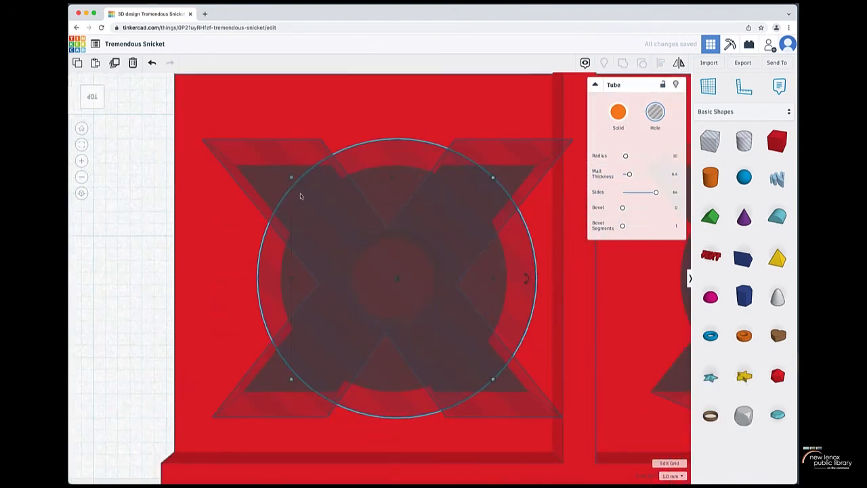
{"action": "left_click", "coordinate": [601, 323]}
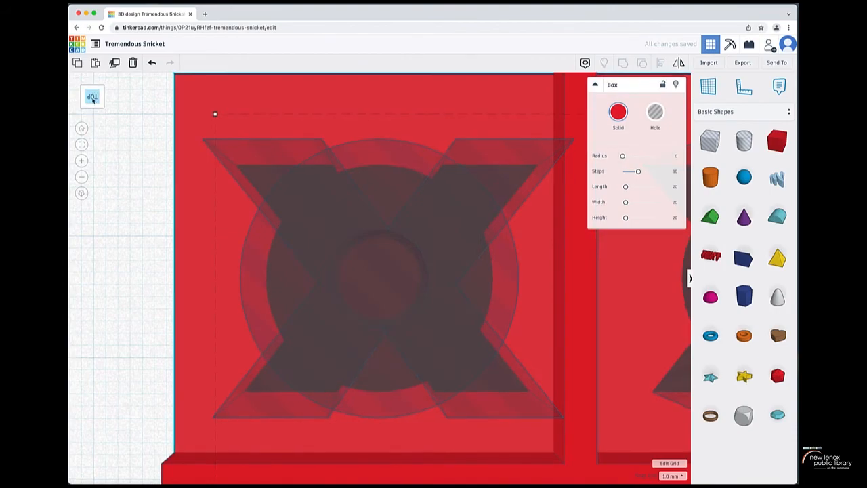
Raise the tube and X holes in the board's middle row above the workplane.
{"action": "left_click", "coordinate": [92, 97]}
{"action": "left_click", "coordinate": [464, 360]}
{"action": "left_click", "coordinate": [82, 144]}
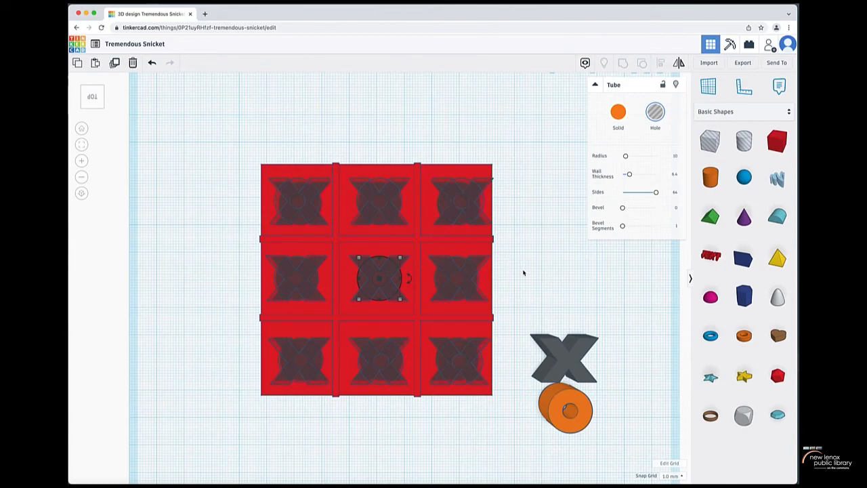
{"action": "right_click_drag", "start_coordinate": [526, 272], "coordinate": [434, 236]}
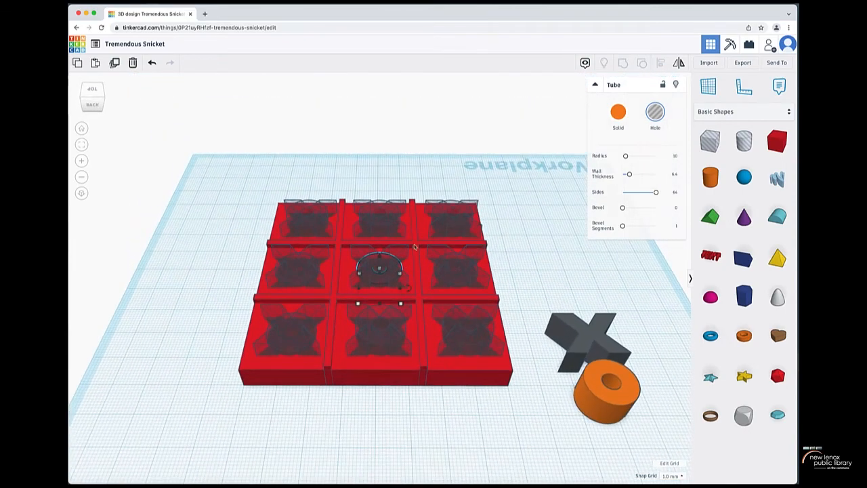
{"action": "right_click_drag", "start_coordinate": [549, 261], "coordinate": [465, 264]}
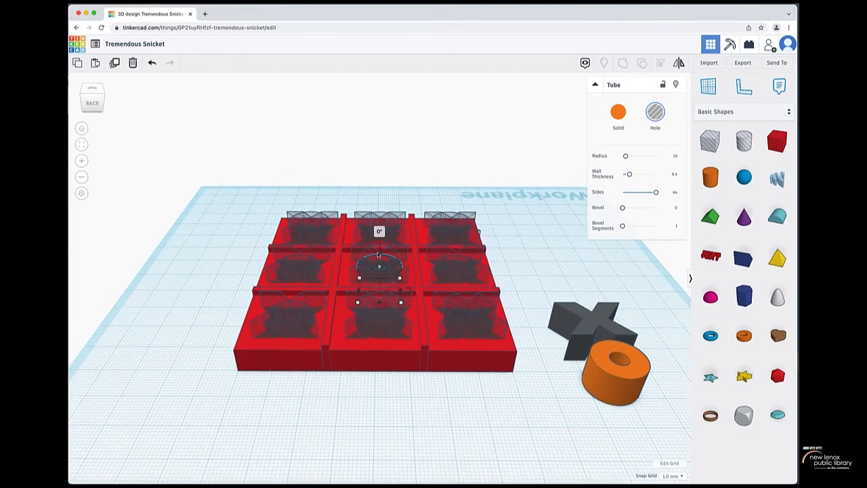
{"action": "left_click_drag", "start_coordinate": [379, 254], "coordinate": [380, 250]}
{"action": "mouse_move", "coordinate": [453, 254]}
{"action": "left_mouse_down"}
{"action": "mouse_move", "coordinate": [458, 237]}
{"action": "mouse_move", "coordinate": [457, 245]}
{"action": "left_mouse_up"}
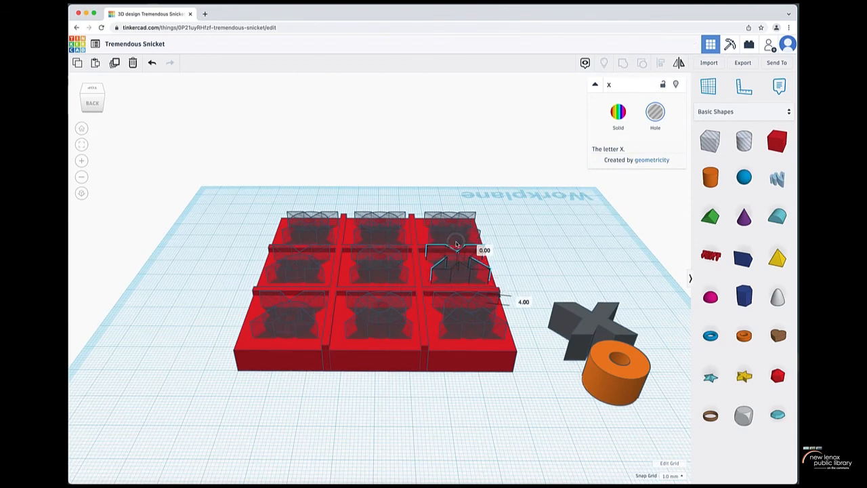
{"action": "left_click", "coordinate": [300, 280]}
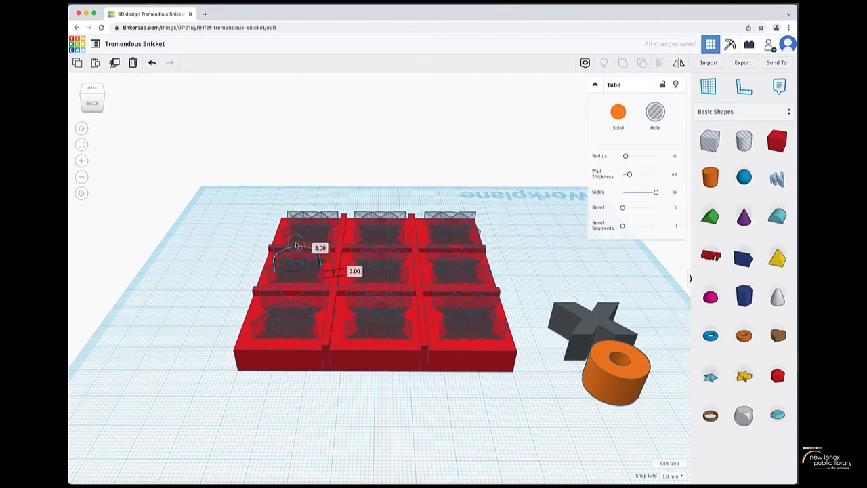
Select the board, its divider strips and all X and tube holes, and group them to cut the recesses.
{"action": "left_click", "coordinate": [535, 269]}
{"action": "left_click_drag", "start_coordinate": [457, 357], "coordinate": [305, 329]}
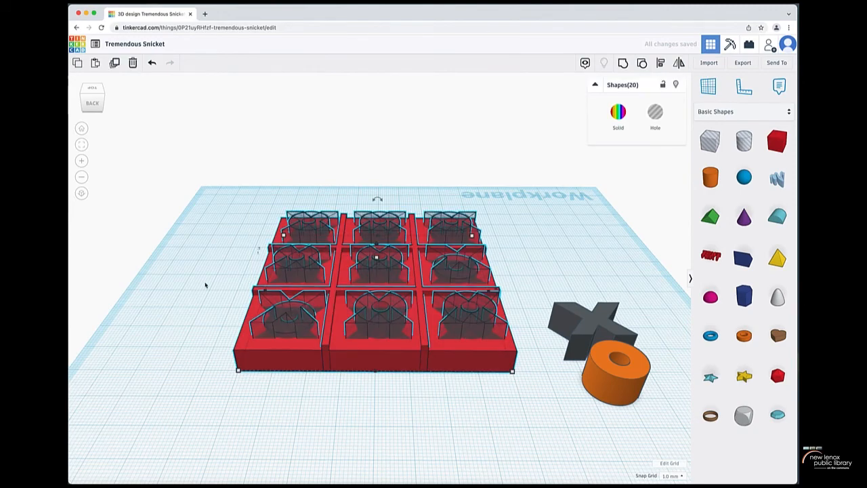
{"action": "left_click", "coordinate": [462, 278]}
{"action": "left_click_drag", "start_coordinate": [215, 190], "coordinate": [520, 394]}
{"action": "right_click_drag", "start_coordinate": [523, 386], "coordinate": [493, 360]}
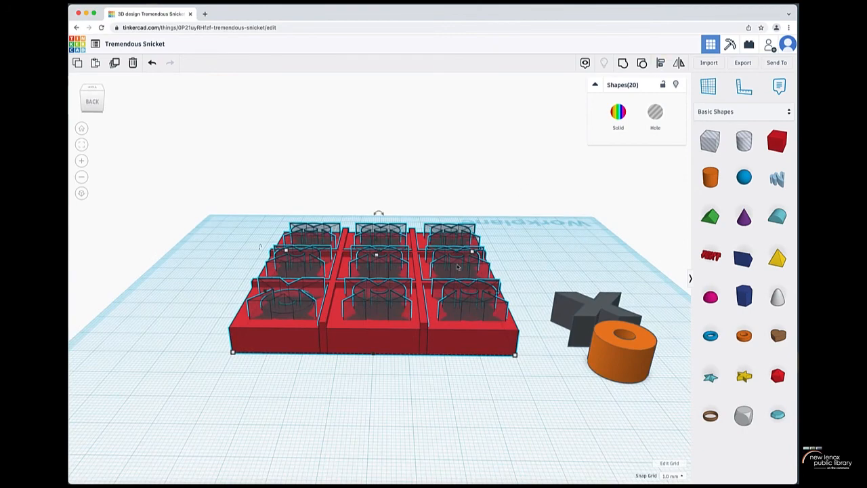
{"action": "left_click", "coordinate": [226, 280]}
{"action": "left_click", "coordinate": [284, 299]}
{"action": "left_click", "coordinate": [277, 315]}
{"action": "left_click_drag", "start_coordinate": [287, 284], "coordinate": [287, 273]}
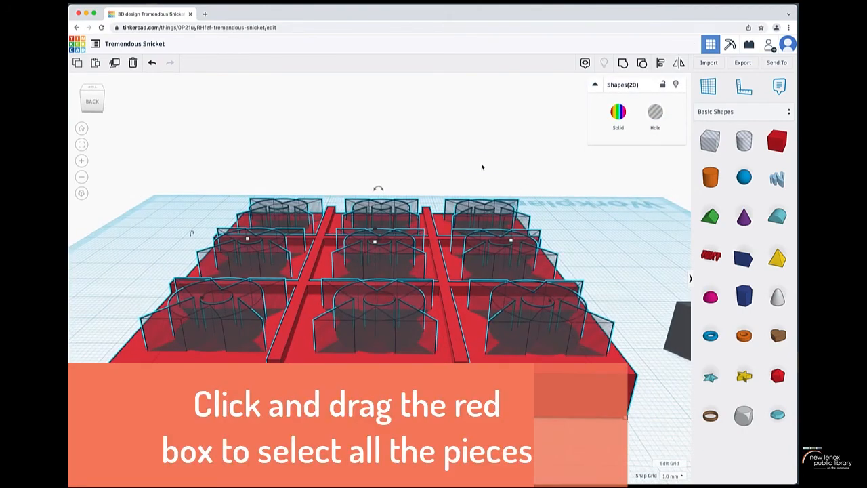
{"action": "mouse_move", "coordinate": [482, 166]}
{"action": "right_mouse_down"}
{"action": "mouse_move", "coordinate": [480, 134]}
{"action": "mouse_move", "coordinate": [484, 160]}
{"action": "mouse_move", "coordinate": [656, 147]}
{"action": "mouse_move", "coordinate": [519, 172]}
{"action": "mouse_move", "coordinate": [492, 172]}
{"action": "mouse_move", "coordinate": [483, 159]}
{"action": "right_mouse_up"}
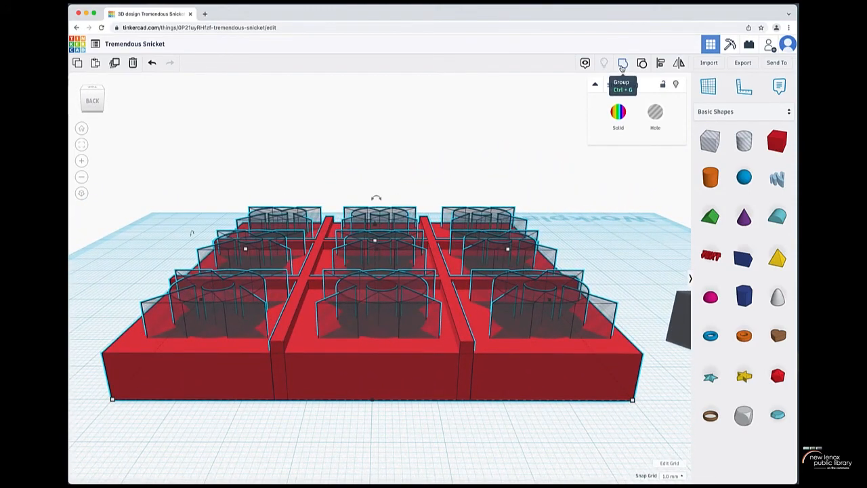
{"action": "left_click", "coordinate": [621, 65]}
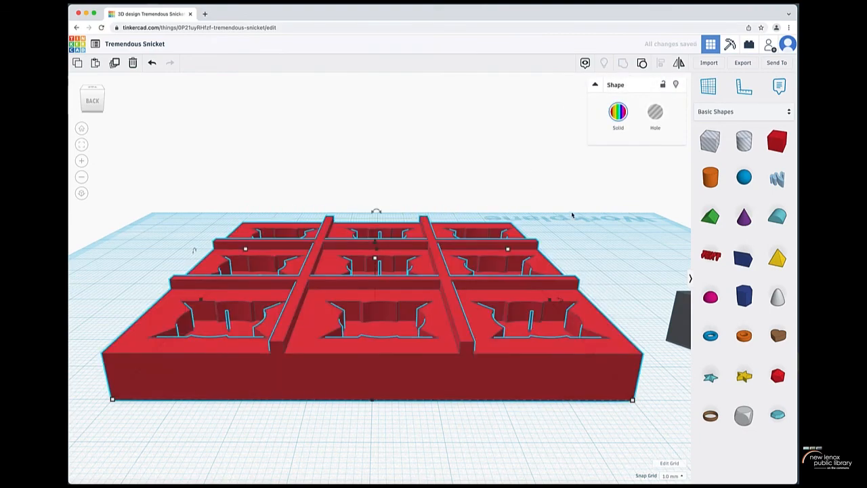
Check the cut recesses for leftover slivers and undo the grouping.
{"action": "right_click_drag", "start_coordinate": [581, 235], "coordinate": [596, 277]}
{"action": "left_click", "coordinate": [594, 291]}
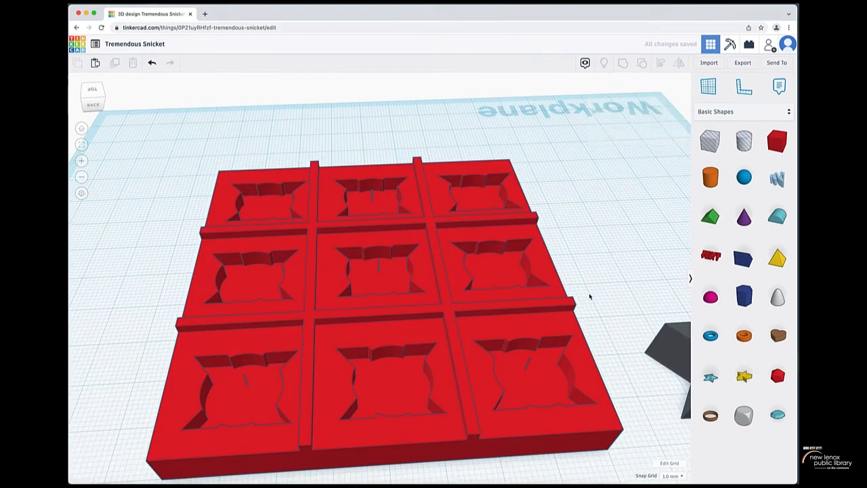
{"action": "right_click_drag", "start_coordinate": [543, 355], "coordinate": [513, 326]}
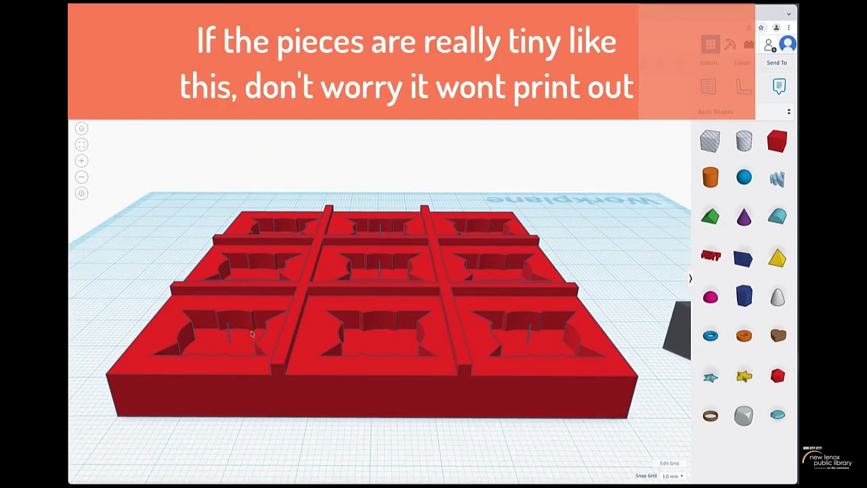
{"action": "right_click_drag", "start_coordinate": [371, 231], "coordinate": [377, 265]}
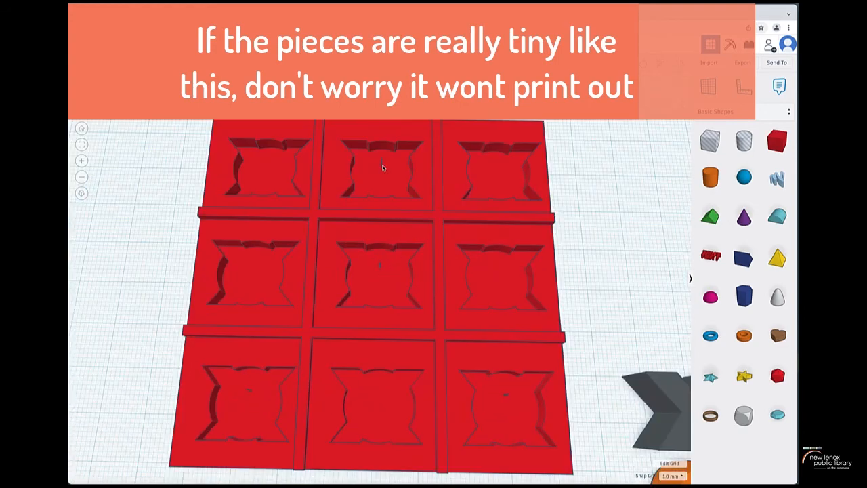
{"action": "left_click", "coordinate": [152, 62]}
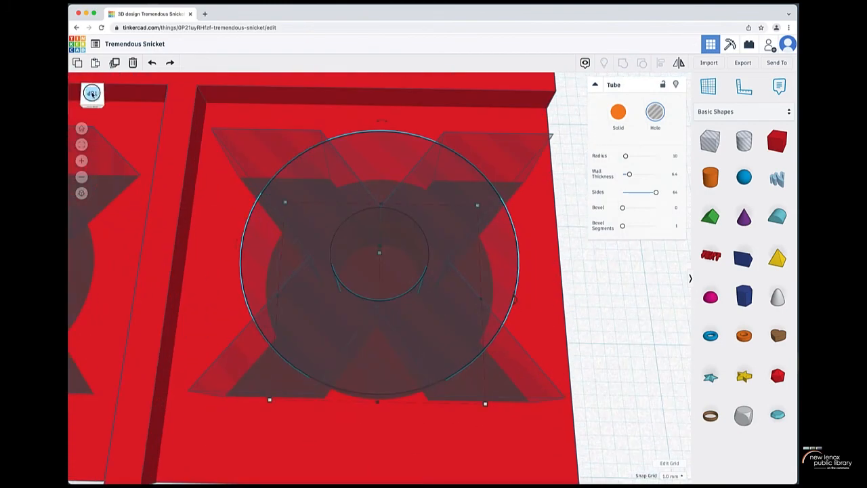
Fine-tune the tube holes' positions over the Xs in the upper-right and upper-left squares.
{"action": "left_click", "coordinate": [92, 94]}
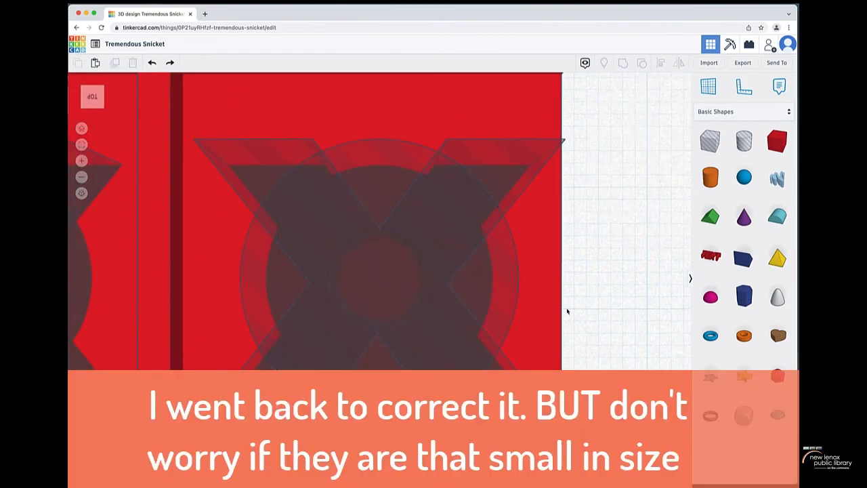
{"action": "key", "text": "Down"}
{"action": "scroll", "coordinate": [388, 335], "scroll_direction": "down", "scroll_amount": 5}
{"action": "left_click", "coordinate": [114, 280]}
{"action": "key", "text": "f"}
{"action": "left_click", "coordinate": [408, 271]}
{"action": "left_click", "coordinate": [256, 268]}
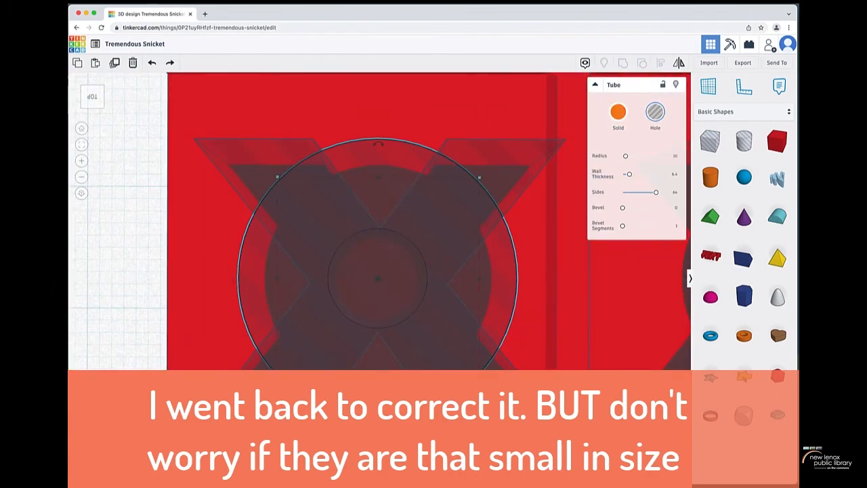
{"action": "scroll", "coordinate": [402, 315], "scroll_direction": "down", "scroll_amount": 5}
{"action": "key", "text": "f"}
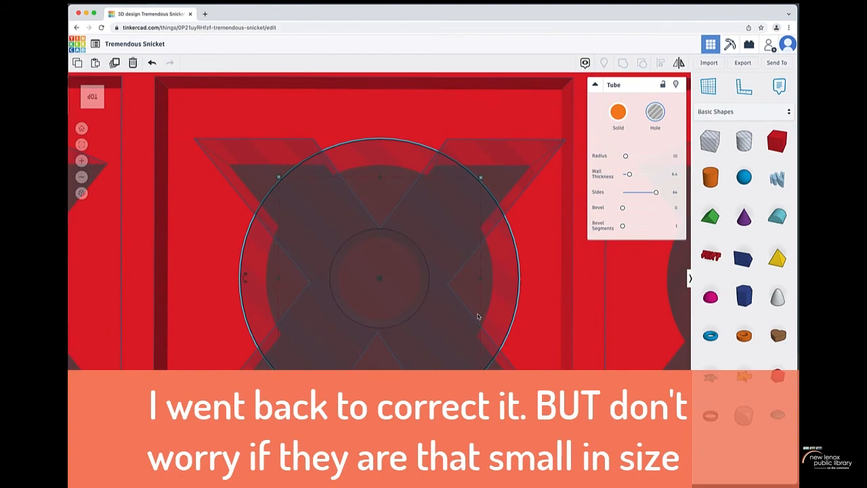
Nudge the tube holes in the centre and upper-middle squares into position using the 0.1 mm snap grid.
{"action": "key", "text": "Down"}
{"action": "key", "text": "Left"}
{"action": "scroll", "coordinate": [385, 187], "scroll_direction": "down", "scroll_amount": 5}
{"action": "scroll", "coordinate": [385, 188], "scroll_direction": "up", "scroll_amount": 1}
{"action": "left_click", "coordinate": [385, 185]}
{"action": "key", "text": "f"}
{"action": "key", "text": "Down"}
{"action": "key", "text": "Left"}
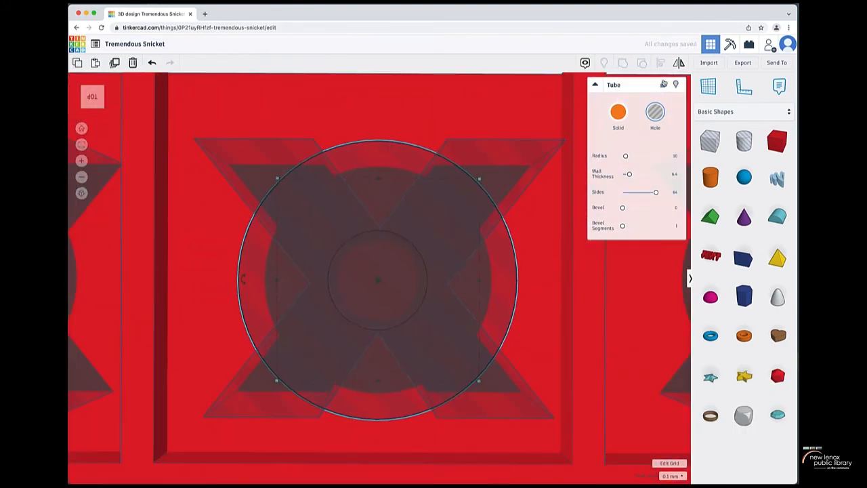
Group the whole board with its dividers and realigned X and tube holes, and inspect the recesses.
{"action": "scroll", "coordinate": [451, 156], "scroll_direction": "down", "scroll_amount": 5}
{"action": "left_click_drag", "start_coordinate": [232, 202], "coordinate": [511, 478]}
{"action": "left_click", "coordinate": [622, 63]}
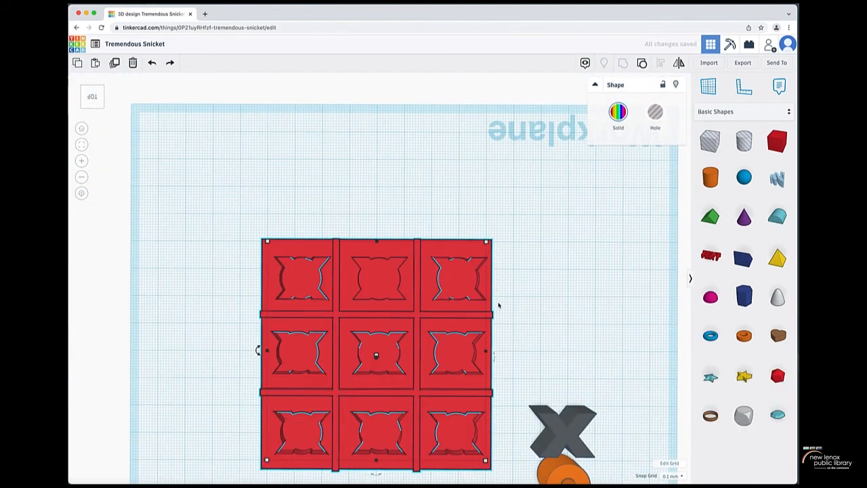
{"action": "right_click_drag", "start_coordinate": [519, 322], "coordinate": [511, 271]}
{"action": "mouse_move", "coordinate": [382, 346]}
{"action": "right_mouse_down"}
{"action": "mouse_move", "coordinate": [445, 309]}
{"action": "mouse_move", "coordinate": [429, 316]}
{"action": "mouse_move", "coordinate": [429, 300]}
{"action": "mouse_move", "coordinate": [382, 338]}
{"action": "right_mouse_up"}
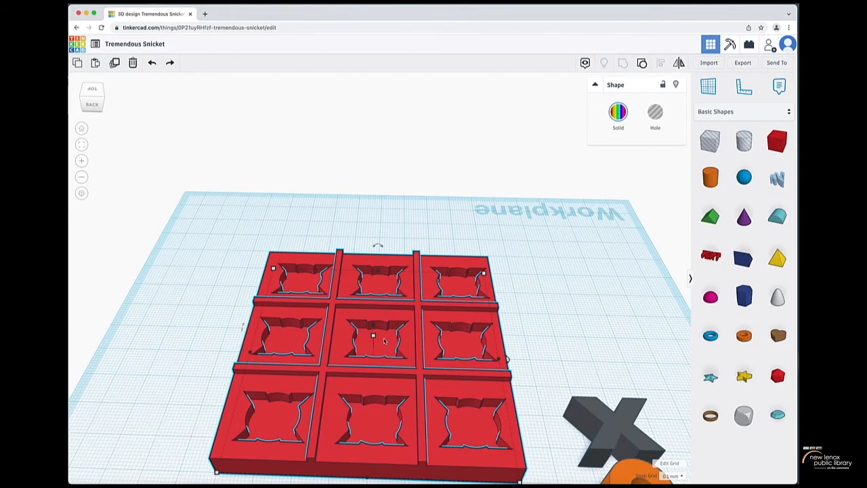
{"action": "right_click_drag", "start_coordinate": [384, 343], "coordinate": [269, 308]}
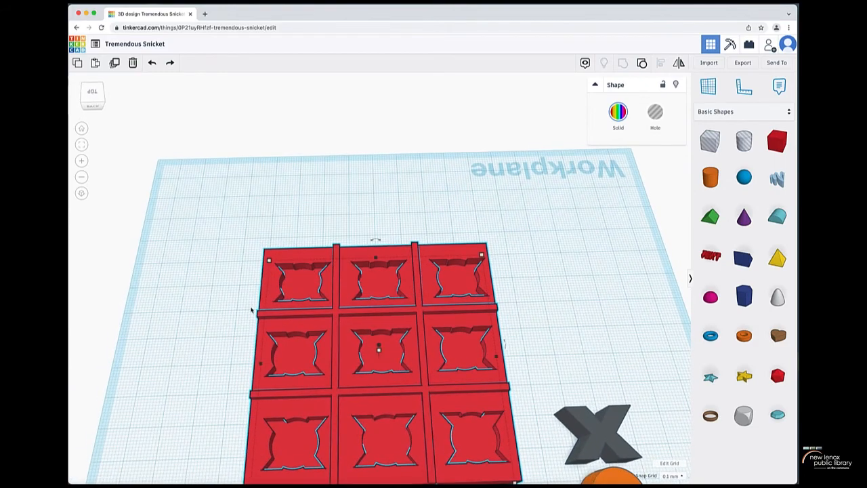
{"action": "mouse_move", "coordinate": [385, 332]}
{"action": "right_mouse_down"}
{"action": "mouse_move", "coordinate": [400, 304]}
{"action": "mouse_move", "coordinate": [395, 277]}
{"action": "mouse_move", "coordinate": [383, 342]}
{"action": "right_mouse_up"}
{"action": "scroll", "coordinate": [372, 322], "scroll_direction": "down", "scroll_amount": 5}
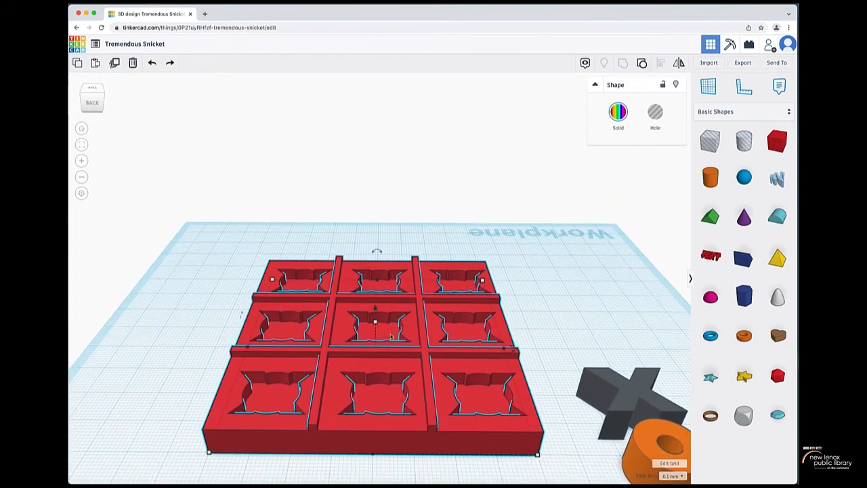
Test-fit the loose O piece in the board's near corner square beside the loose X, and undo the move.
{"action": "scroll", "coordinate": [381, 325], "scroll_direction": "up", "scroll_amount": 5}
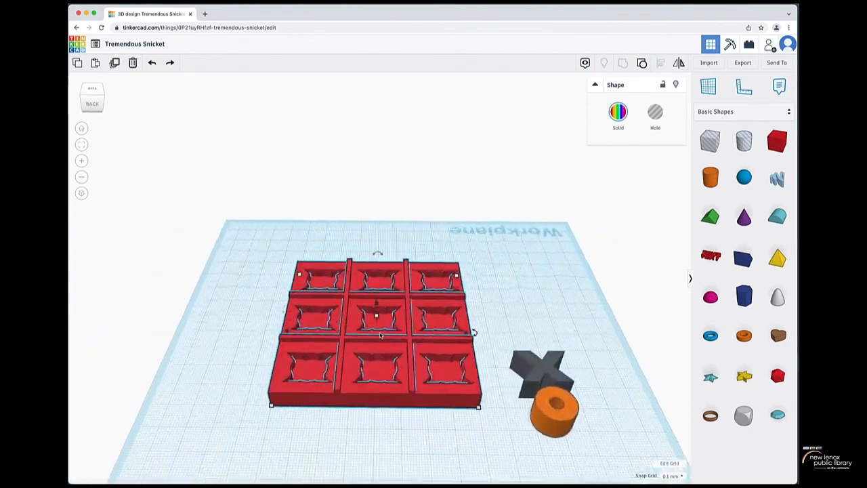
{"action": "right_click_drag", "start_coordinate": [382, 310], "coordinate": [383, 336]}
{"action": "scroll", "coordinate": [380, 310], "scroll_direction": "down", "scroll_amount": 3}
{"action": "scroll", "coordinate": [380, 310], "scroll_direction": "up", "scroll_amount": 4}
{"action": "right_click_drag", "start_coordinate": [466, 357], "coordinate": [381, 468]}
{"action": "left_click", "coordinate": [576, 406]}
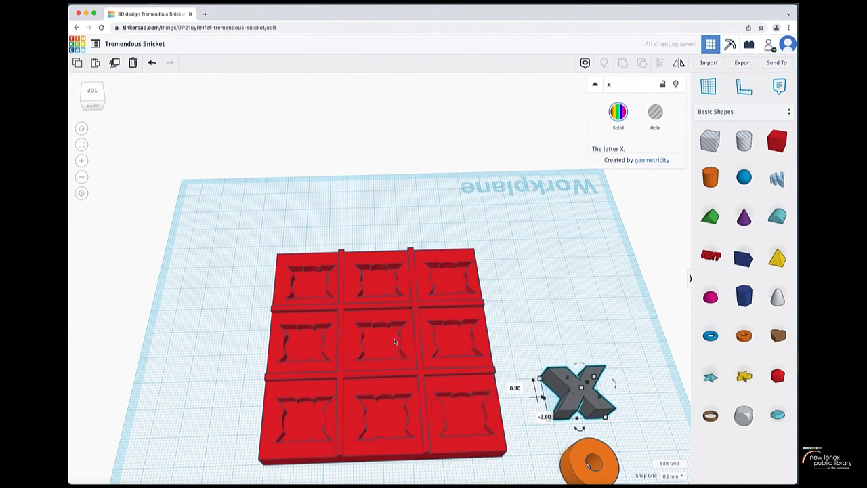
{"action": "right_click_drag", "start_coordinate": [470, 352], "coordinate": [476, 314]}
{"action": "left_click_drag", "start_coordinate": [600, 437], "coordinate": [448, 384]}
{"action": "left_click", "coordinate": [509, 345]}
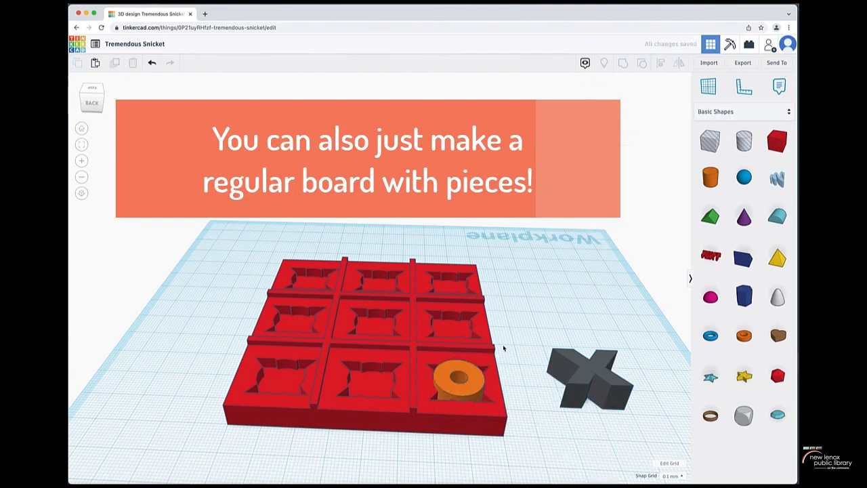
{"action": "key", "text": "ctrl+z"}
Move the loose X beside the board's far corner and place a duplicate directly next to it.
{"action": "right_click_drag", "start_coordinate": [539, 336], "coordinate": [536, 353]}
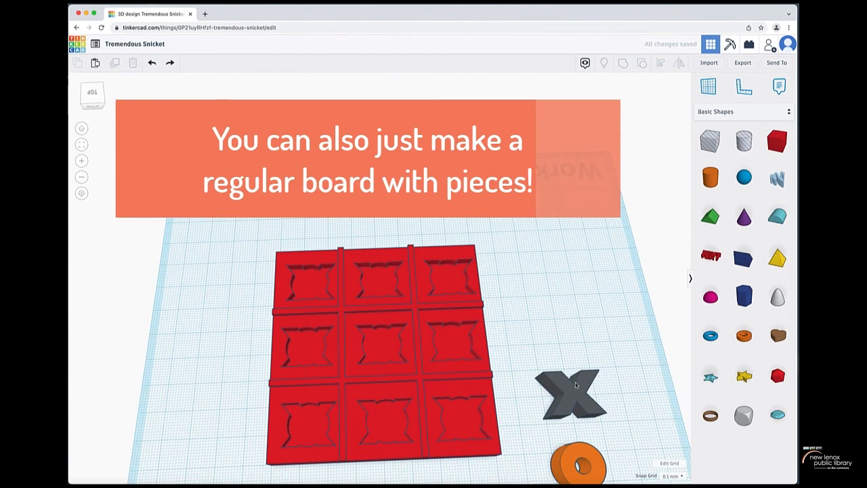
{"action": "left_click_drag", "start_coordinate": [575, 382], "coordinate": [520, 261]}
{"action": "key", "text": "ctrl+c"}
{"action": "key", "text": "ctrl+v"}
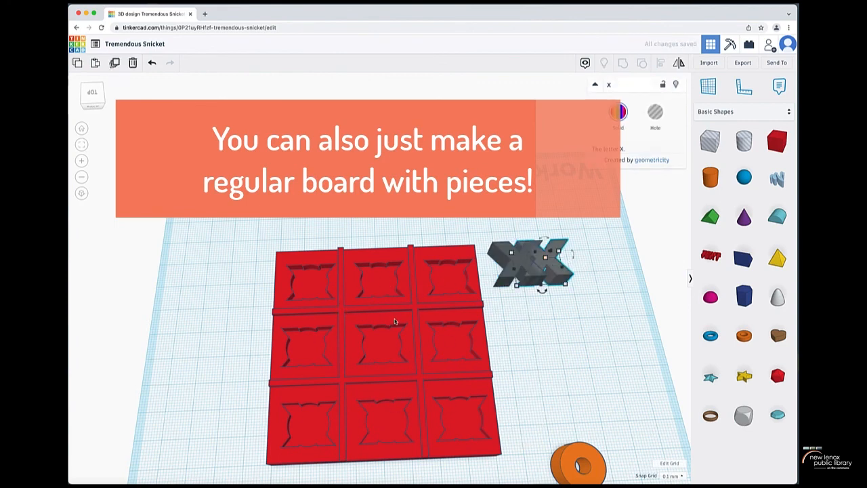
{"action": "left_click_drag", "start_coordinate": [566, 255], "coordinate": [581, 269]}
{"action": "key", "text": "super+z"}
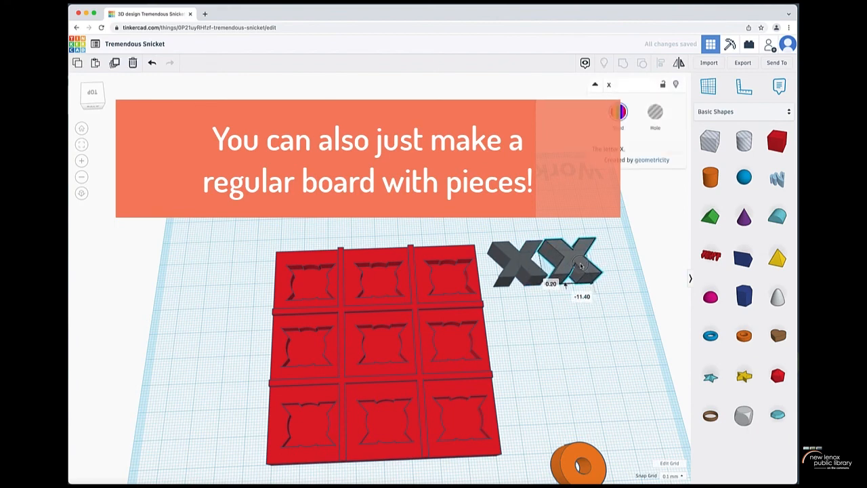
Move the tube beside the board below the Xs and duplicate it into five O pieces arranged in two rows.
{"action": "left_click_drag", "start_coordinate": [590, 455], "coordinate": [533, 315]}
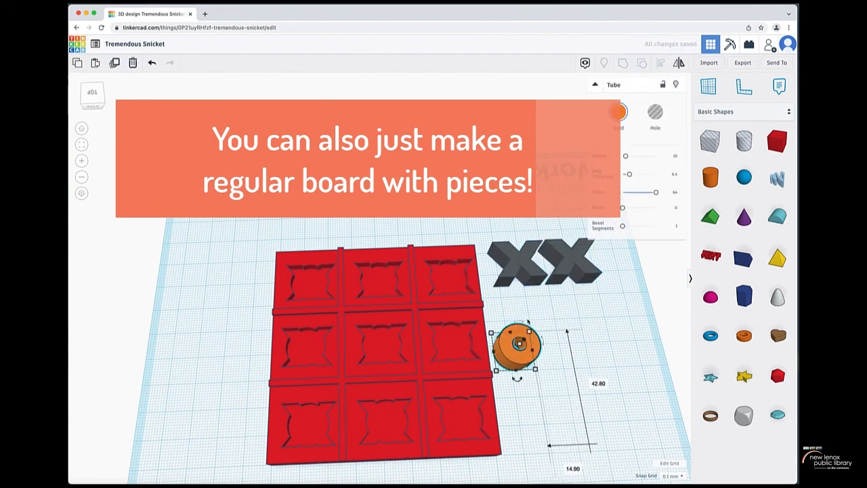
{"action": "key", "text": "super+c"}
{"action": "key", "text": "super+v"}
{"action": "left_click_drag", "start_coordinate": [561, 347], "coordinate": [591, 391]}
{"action": "key", "text": "super+c"}
{"action": "key", "text": "super+v"}
{"action": "key", "text": "super+c"}
{"action": "key", "text": "super+v"}
{"action": "key", "text": "super+z"}
{"action": "key", "text": "super+c"}
{"action": "key", "text": "super+v"}
Duplicate the second X and shift the copy to the end of the row, using a 1.0 mm snap grid.
{"action": "left_click", "coordinate": [579, 264]}
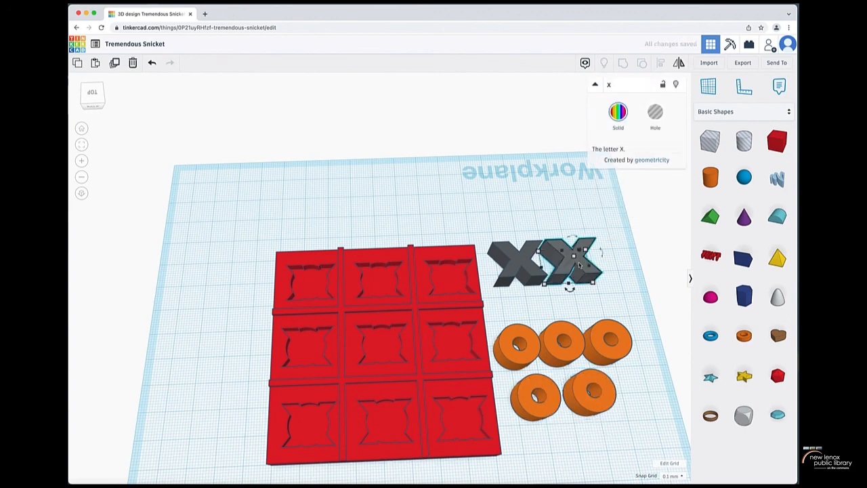
{"action": "key", "text": "super+c"}
{"action": "key", "text": "super+v"}
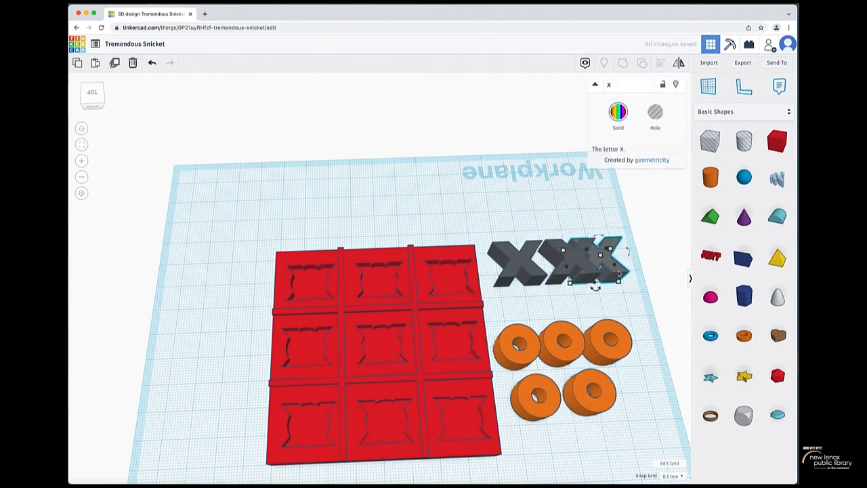
{"action": "left_click", "coordinate": [671, 475]}
{"action": "left_click", "coordinate": [673, 444]}
{"action": "key", "text": "Right"}
{"action": "key", "text": "Right"}
{"action": "key", "text": "Right"}
{"action": "key", "text": "Right"}
{"action": "key", "text": "Right"}
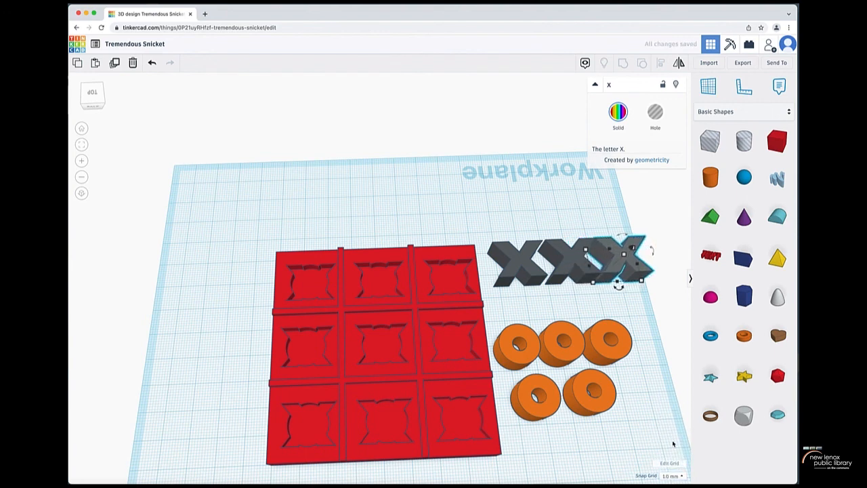
Add a fourth X piece and move it into a new row behind the third X.
{"action": "key", "text": "shift+Right"}
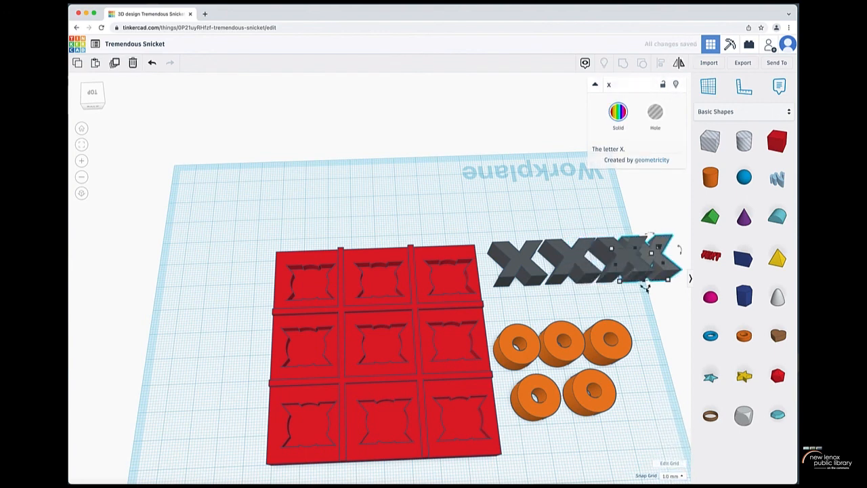
{"action": "key", "text": "Up"}
{"action": "key", "text": "Up"}
{"action": "key", "text": "Up"}
{"action": "key", "text": "Up"}
{"action": "key", "text": "Up"}
{"action": "key", "text": "Up"}
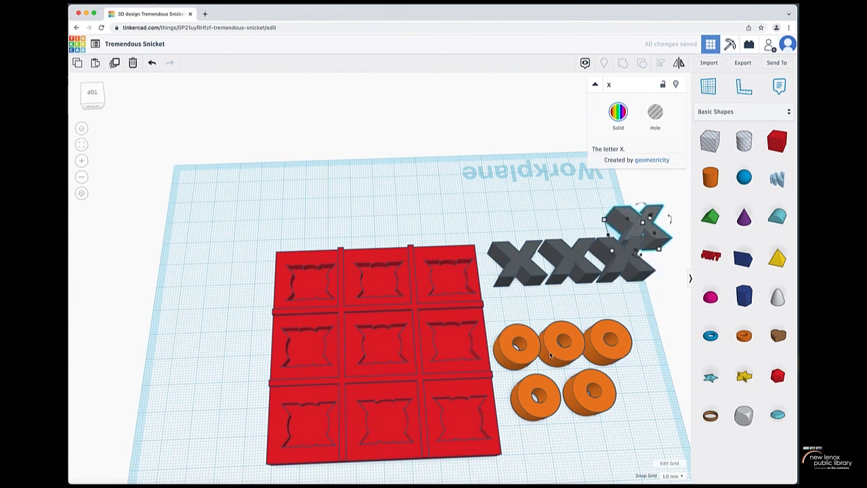
{"action": "key", "text": "Left"}
{"action": "key", "text": "Left"}
{"action": "key", "text": "Left"}
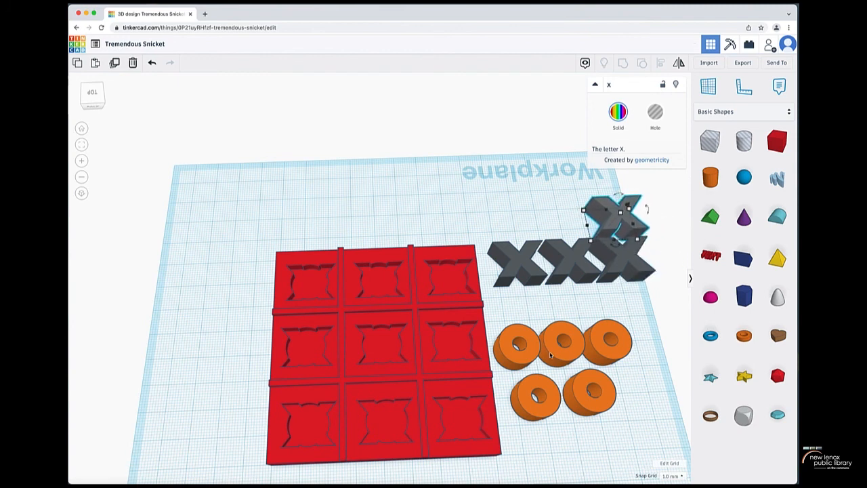
Add a fifth X piece and shift it beside the fourth one in the back row.
{"action": "key", "text": "Left"}
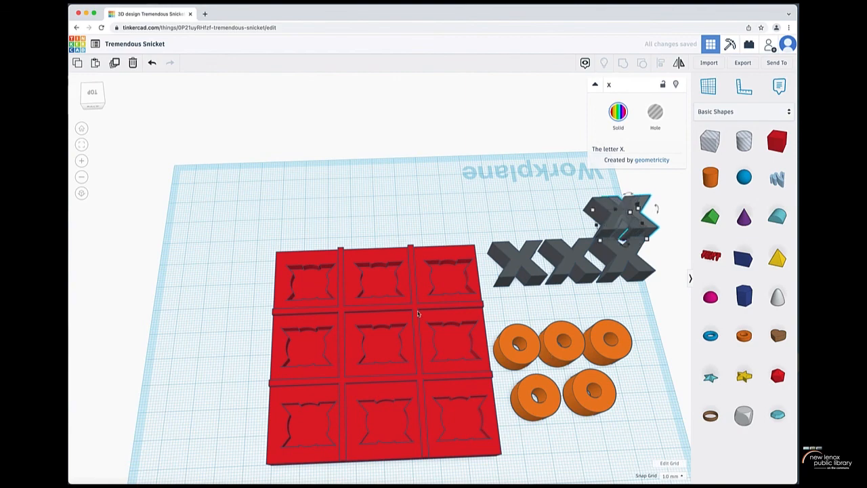
{"action": "key", "text": "Left"}
{"action": "key", "text": "Left"}
{"action": "key", "text": "Left"}
{"action": "key", "text": "Left"}
{"action": "key", "text": "Left"}
{"action": "key", "text": "Left"}
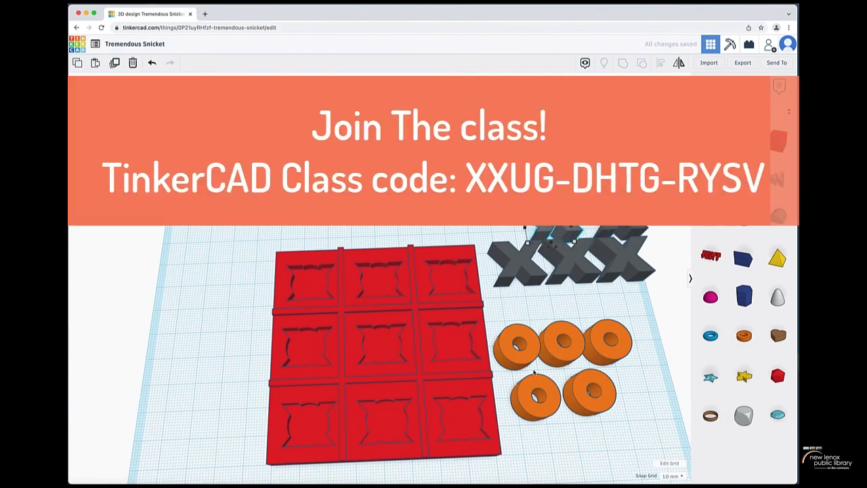
Select the group of O pieces beside the board.
{"action": "left_click", "coordinate": [562, 396]}
{"action": "right_click_drag", "start_coordinate": [584, 417], "coordinate": [498, 419]}
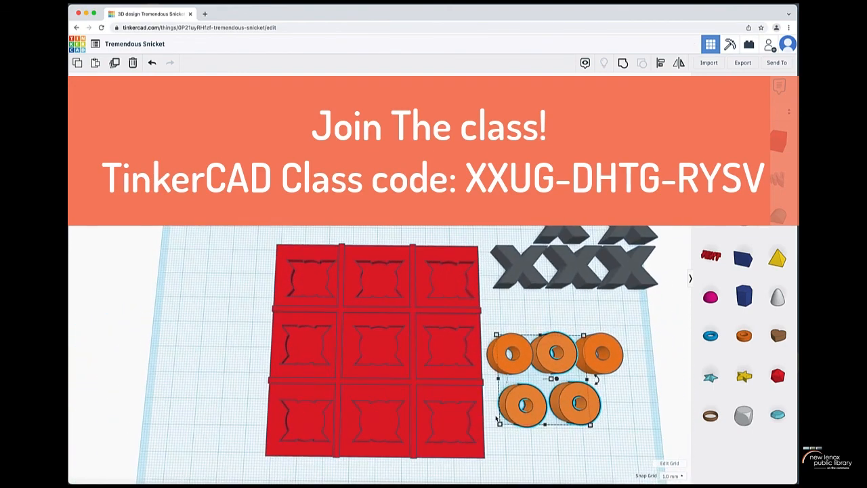